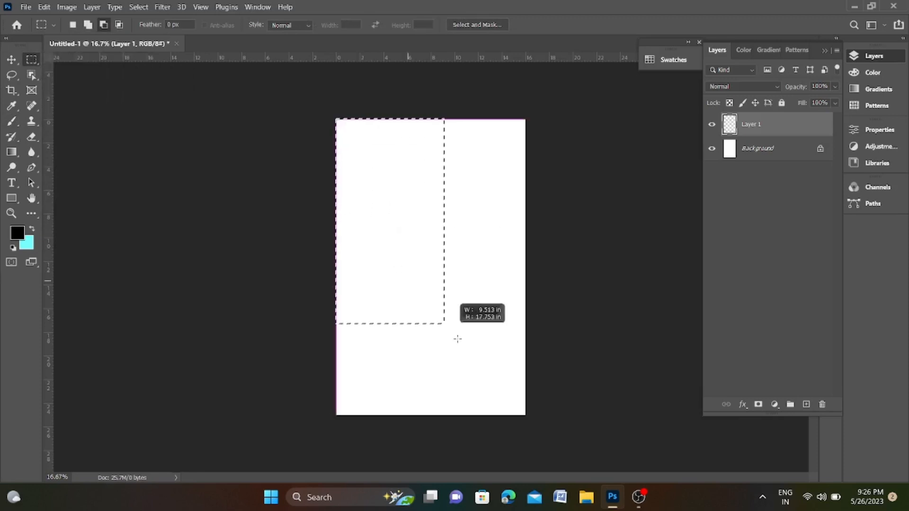
Fill the whole canvas on Layer 1 with dark navy #111027, clear the selection and lock the layer.
{"action": "left_click", "coordinate": [17, 233]}
{"action": "left_click", "coordinate": [267, 422]}
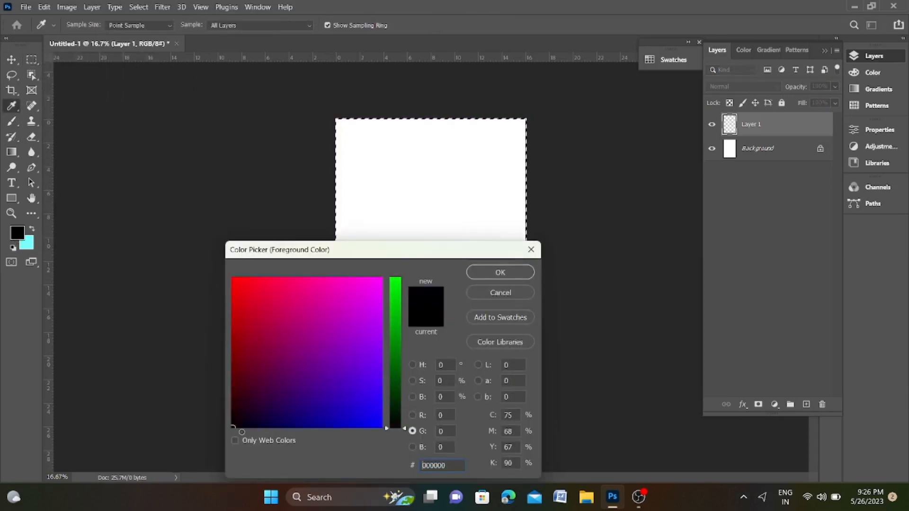
{"action": "left_click", "coordinate": [496, 341]}
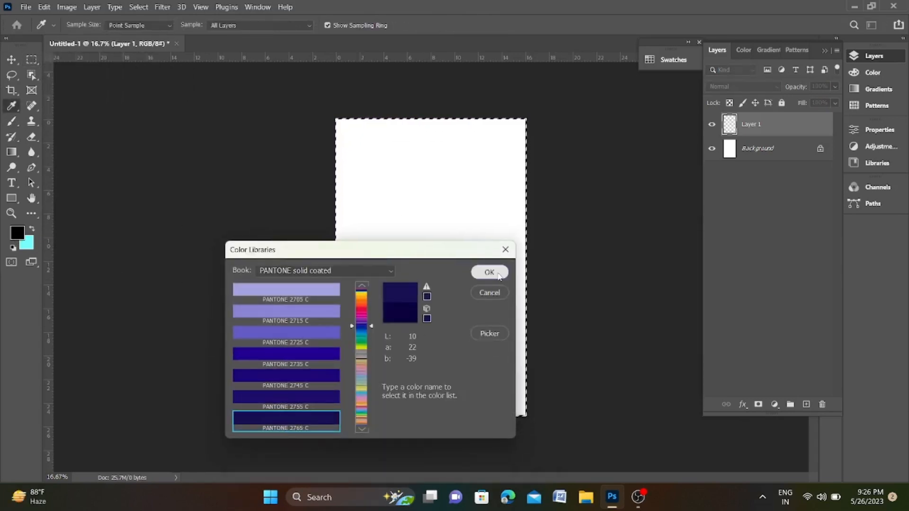
{"action": "left_click", "coordinate": [490, 333]}
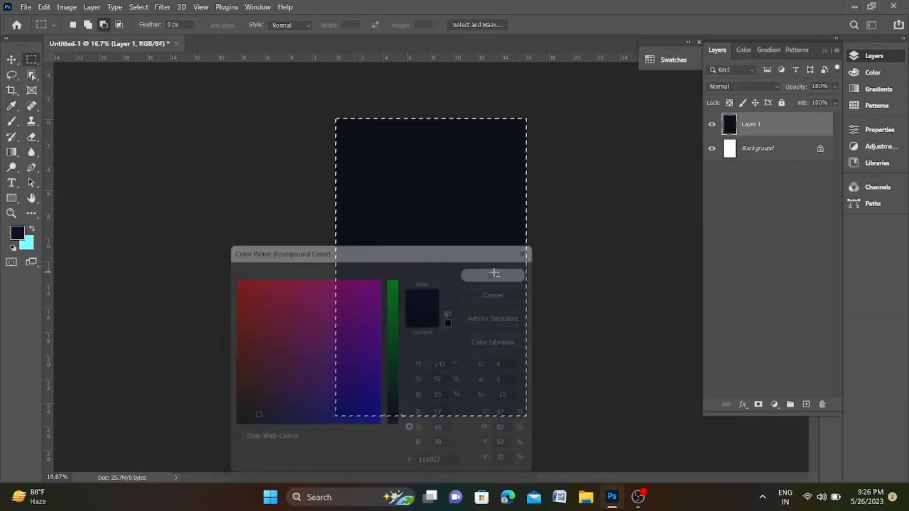
{"action": "key", "text": "ctrl+d"}
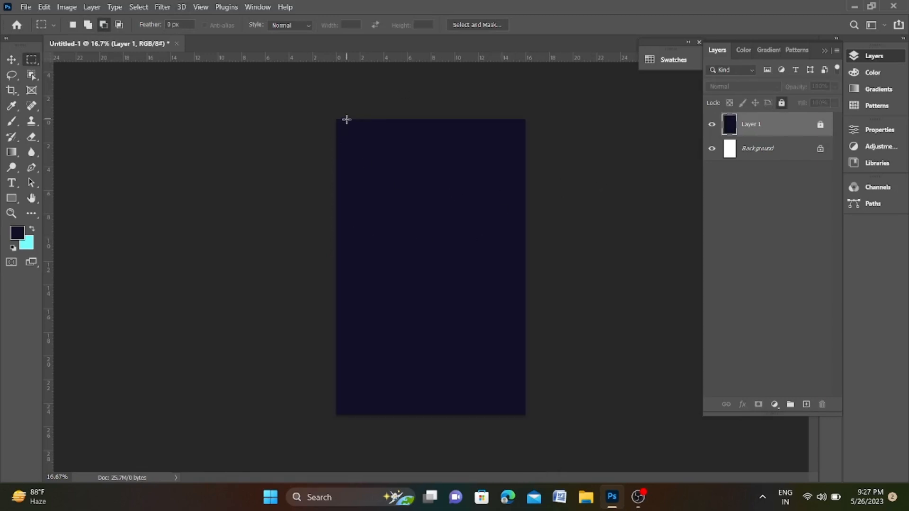
Select a narrow full-height vertical strip in the left part of the canvas and set the foreground color to orange #ffa042.
{"action": "left_click_drag", "start_coordinate": [374, 116], "coordinate": [376, 421]}
{"action": "left_click", "coordinate": [17, 235]}
{"action": "left_click", "coordinate": [395, 340]}
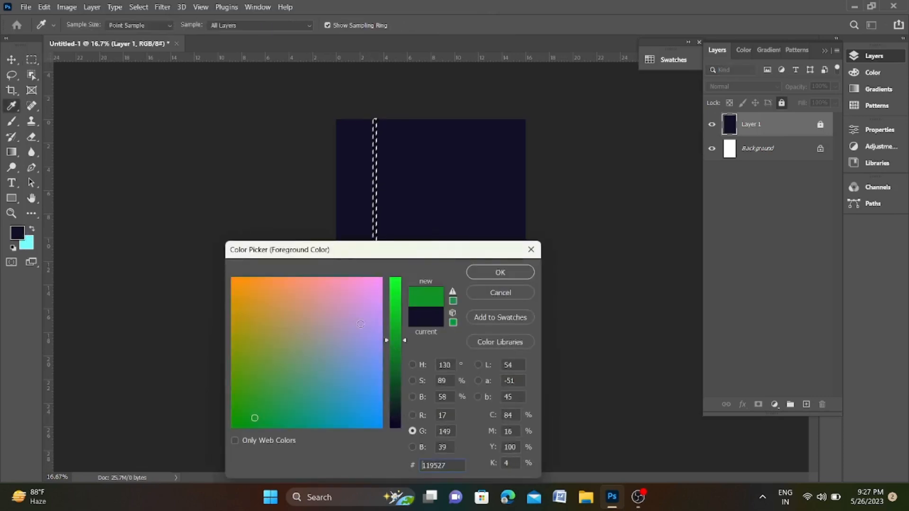
{"action": "left_click", "coordinate": [238, 300]}
{"action": "left_click", "coordinate": [395, 290]}
{"action": "left_click", "coordinate": [258, 282]}
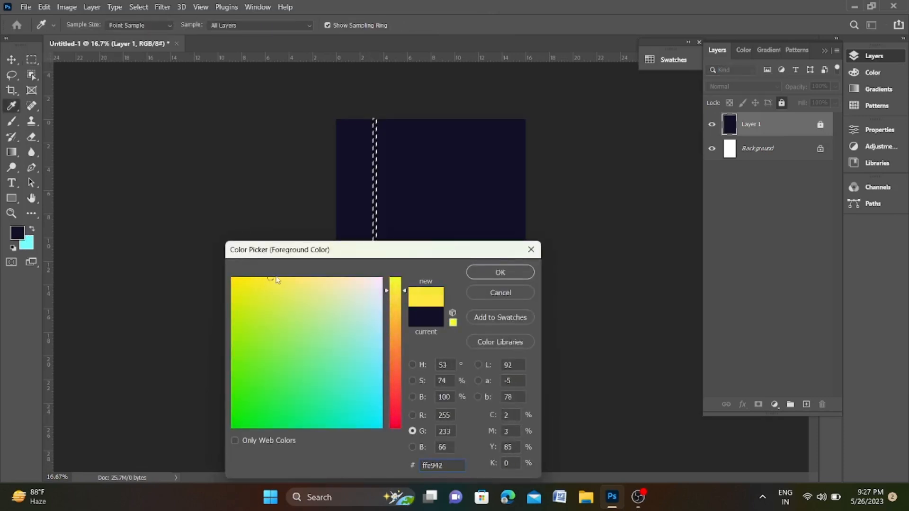
{"action": "left_click_drag", "start_coordinate": [395, 298], "coordinate": [396, 337]}
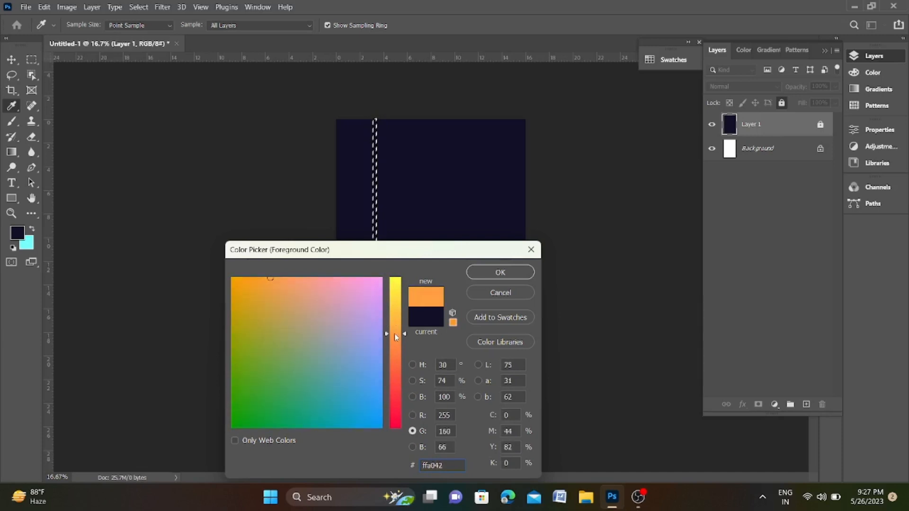
{"action": "left_click", "coordinate": [500, 272]}
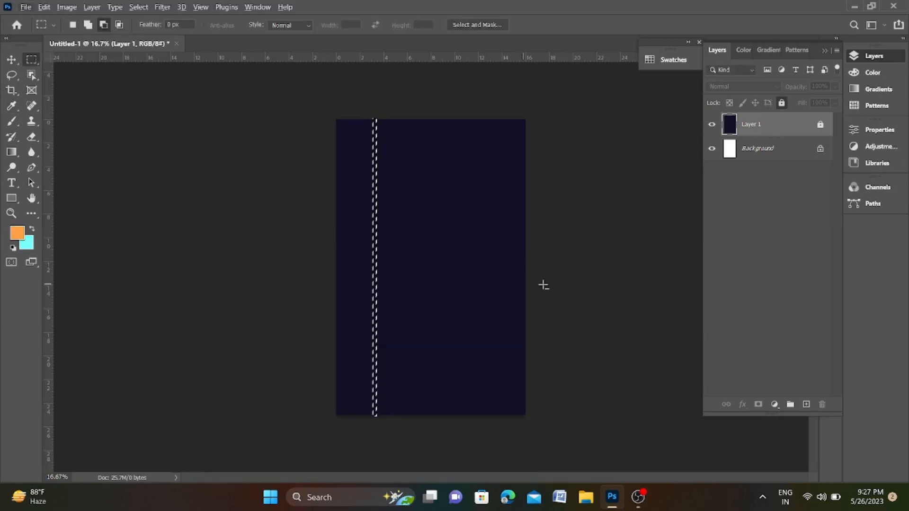
Fill the strip selection with orange on a new layer and nudge the resulting stripe slightly to the right.
{"action": "left_click", "coordinate": [806, 404]}
{"action": "key", "text": "alt+BackSpace"}
{"action": "key", "text": "shift+Right"}
{"action": "key", "text": "shift+Right"}
{"action": "key", "text": "shift+Right"}
{"action": "key", "text": "shift+Right"}
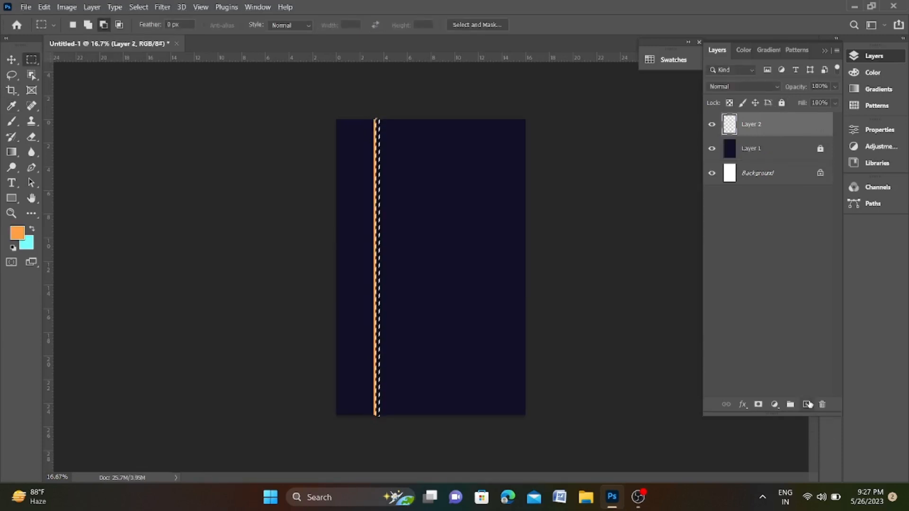
{"action": "key", "text": "ctrl+t"}
{"action": "key", "text": "Right"}
{"action": "key", "text": "Right"}
{"action": "key", "text": "Right"}
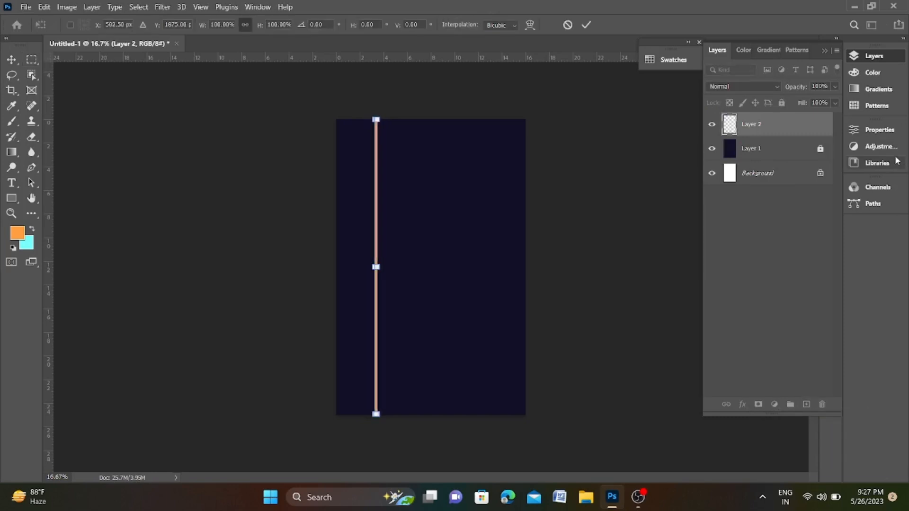
{"action": "key", "text": "Return"}
Duplicate the orange stripe and offset the copy about 120 px to the right.
{"action": "key", "text": "ctrl+alt+t"}
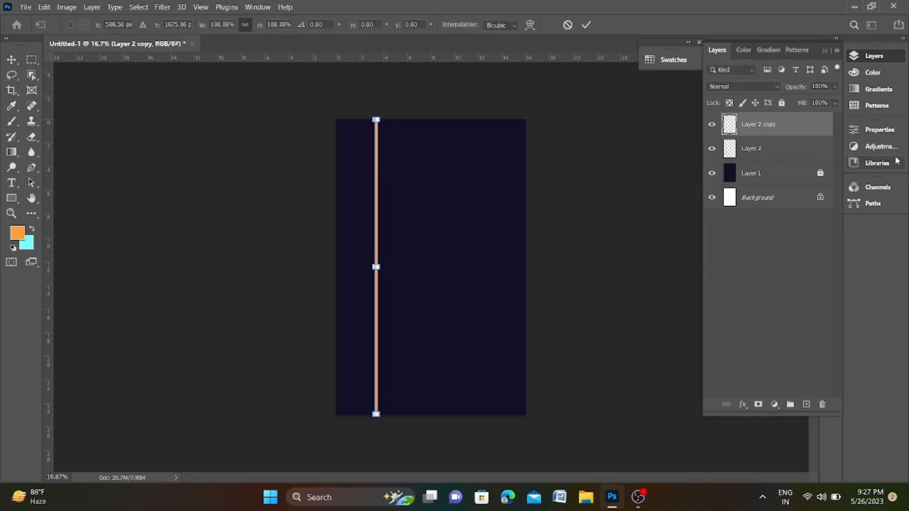
{"action": "key", "text": "shift+Right"}
{"action": "key", "text": "shift+Right"}
{"action": "key", "text": "shift+Right"}
{"action": "key", "text": "shift+Right"}
{"action": "key", "text": "shift+Right"}
{"action": "key", "text": "shift+Right"}
{"action": "key", "text": "shift+Right"}
{"action": "key", "text": "shift+Right"}
{"action": "key", "text": "shift+Right"}
{"action": "key", "text": "shift+Right"}
{"action": "key", "text": "shift+Right"}
{"action": "key", "text": "shift+Right"}
{"action": "key", "text": "Return"}
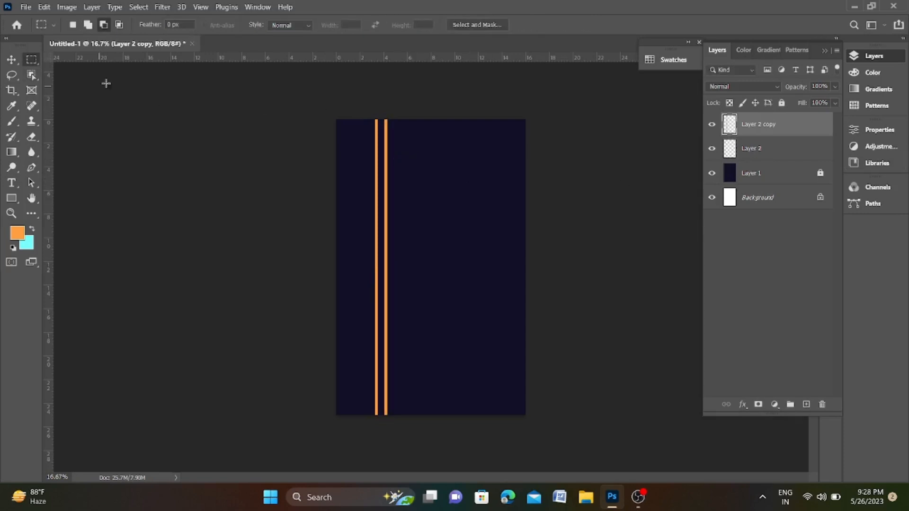
Place a vertical guide about 13.3 in from the canvas's left edge, after trying a marquee across the top for spacing.
{"action": "left_click_drag", "start_coordinate": [335, 118], "coordinate": [539, 171]}
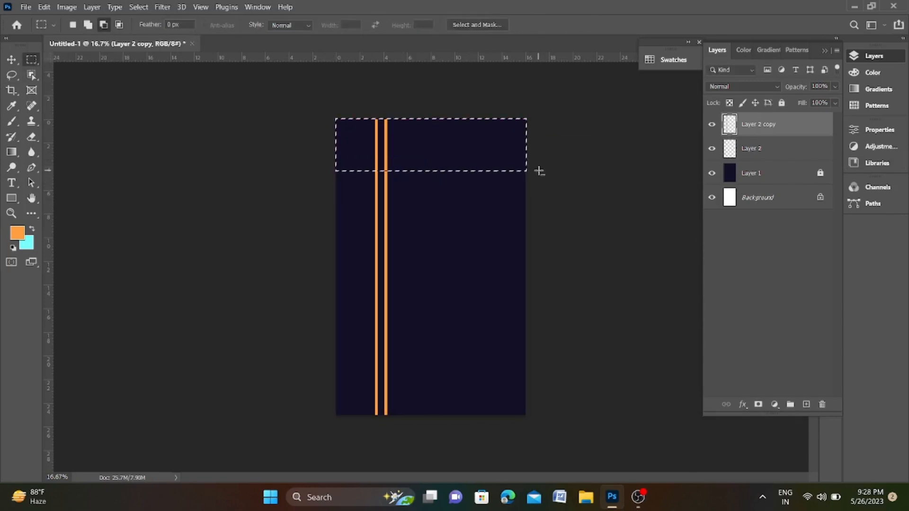
{"action": "left_click_drag", "start_coordinate": [338, 121], "coordinate": [494, 160]}
{"action": "left_click_drag", "start_coordinate": [49, 195], "coordinate": [494, 218]}
Duplicate both orange stripes together and move the copies to the right until the first one lies on the guide.
{"action": "left_click", "coordinate": [736, 149], "text": "shift"}
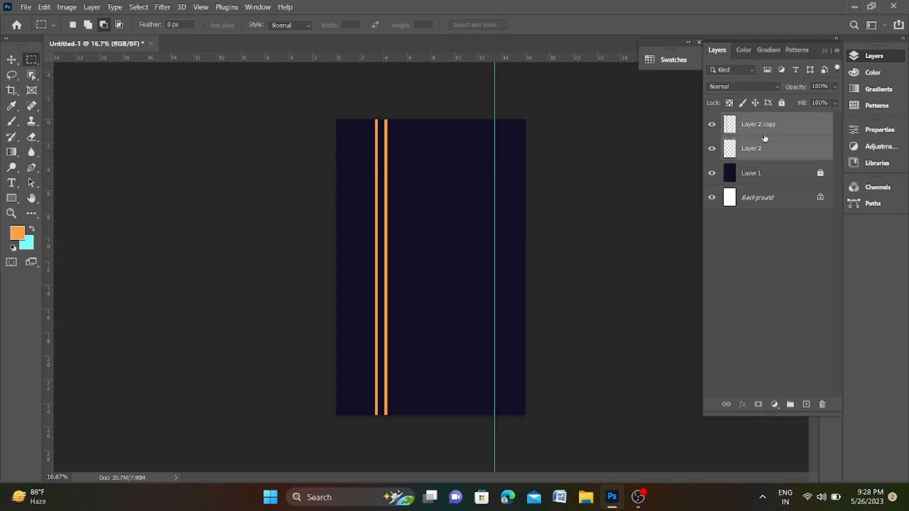
{"action": "key", "text": "ctrl+j"}
{"action": "key", "text": "ctrl+t"}
{"action": "key", "text": "shift+Right"}
{"action": "key", "text": "shift+Right"}
{"action": "key", "text": "shift+Right"}
{"action": "key", "text": "shift+Right"}
{"action": "key", "text": "shift+Right"}
{"action": "key", "text": "shift+Right"}
{"action": "key", "text": "shift+Right"}
{"action": "key", "text": "shift+Right"}
{"action": "key", "text": "shift+Right"}
{"action": "key", "text": "shift+Right"}
{"action": "key", "text": "shift+Right"}
{"action": "key", "text": "shift+Right"}
{"action": "key", "text": "shift+Right"}
{"action": "key", "text": "shift+Right"}
{"action": "key", "text": "shift+Right"}
{"action": "key", "text": "shift+Right"}
{"action": "key", "text": "shift+Right"}
{"action": "key", "text": "shift+Right"}
{"action": "key", "text": "shift+Right"}
{"action": "key", "text": "shift+Right"}
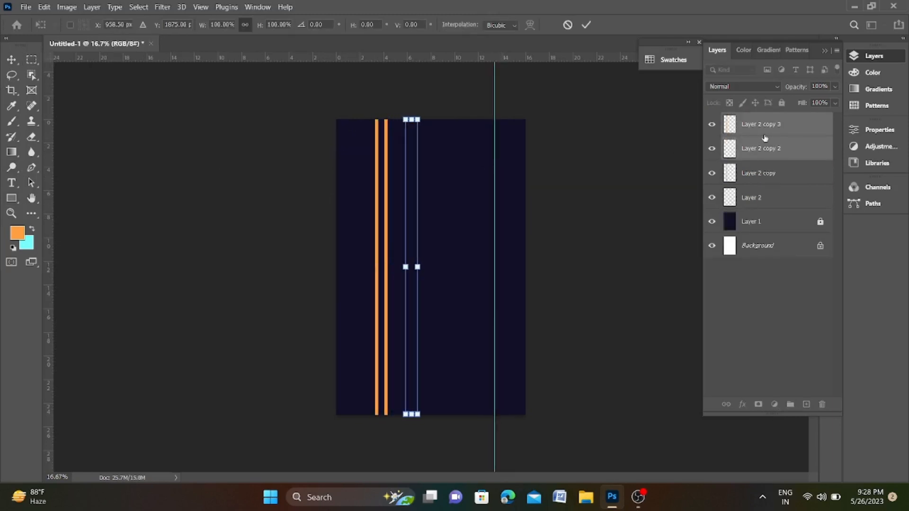
{"action": "key", "text": "shift+Right"}
{"action": "key", "text": "shift+Right"}
{"action": "key", "text": "shift+Right"}
{"action": "key", "text": "shift+Right"}
{"action": "key", "text": "shift+Right"}
{"action": "key", "text": "shift+Right"}
{"action": "key", "text": "shift+Right"}
{"action": "key", "text": "shift+Right"}
{"action": "key", "text": "shift+Right"}
{"action": "key", "text": "shift+Right"}
{"action": "key", "text": "shift+Right"}
{"action": "key", "text": "shift+Right"}
{"action": "key", "text": "shift+Right"}
{"action": "key", "text": "shift+Right"}
{"action": "key", "text": "shift+Right"}
{"action": "key", "text": "shift+Right"}
{"action": "key", "text": "shift+Right"}
{"action": "key", "text": "shift+Right"}
{"action": "key", "text": "shift+Right"}
{"action": "key", "text": "shift+Right"}
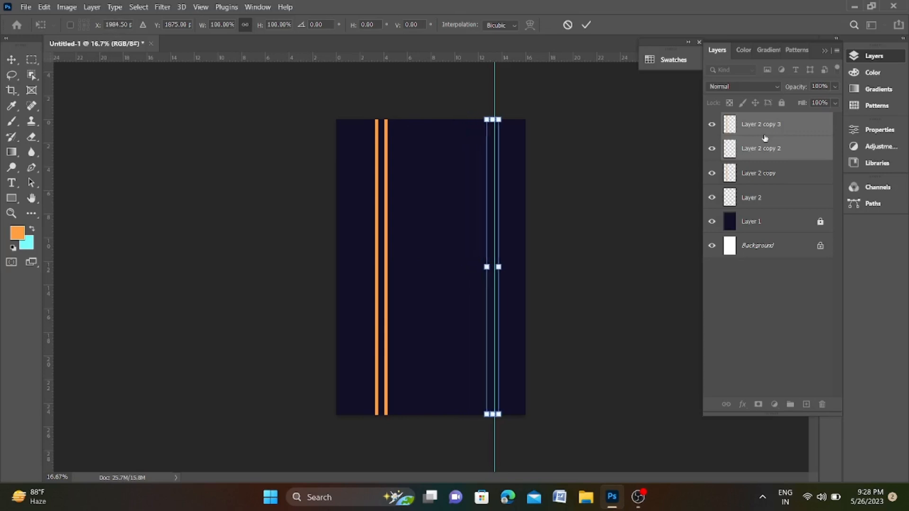
{"action": "key", "text": "Return"}
{"action": "key", "text": "m"}
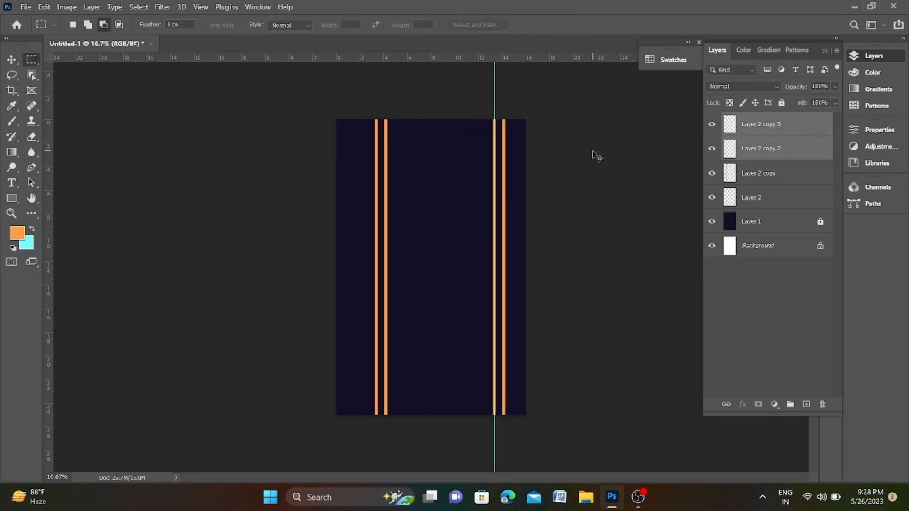
Move the duplicated pair of stripes about 250 px to the left, inside the guide.
{"action": "key", "text": "ctrl+t"}
{"action": "key", "text": "shift+Left"}
{"action": "key", "text": "shift+Left"}
{"action": "key", "text": "shift+Left"}
{"action": "key", "text": "shift+Left"}
{"action": "key", "text": "shift+Left"}
{"action": "key", "text": "shift+Left"}
{"action": "key", "text": "shift+Left"}
{"action": "key", "text": "shift+Left"}
{"action": "key", "text": "shift+Left"}
{"action": "key", "text": "shift+Left"}
{"action": "key", "text": "shift+Left"}
{"action": "key", "text": "shift+Left"}
{"action": "key", "text": "shift+Left"}
{"action": "key", "text": "Return"}
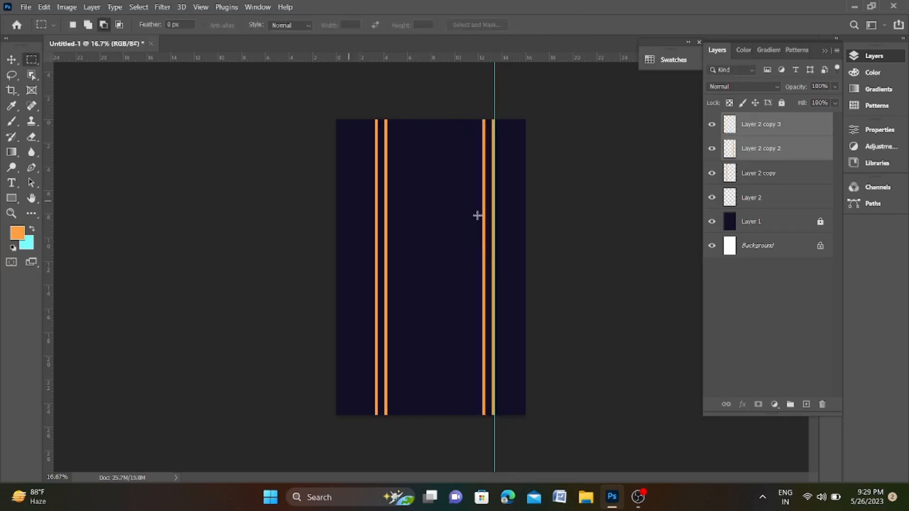
{"action": "key", "text": "ctrl+t"}
{"action": "key", "text": "shift+Left"}
{"action": "key", "text": "shift+Left"}
{"action": "key", "text": "shift+Left"}
{"action": "key", "text": "shift+Left"}
{"action": "key", "text": "shift+Left"}
{"action": "key", "text": "shift+Left"}
{"action": "key", "text": "shift+Left"}
{"action": "key", "text": "shift+Left"}
{"action": "key", "text": "shift+Left"}
{"action": "key", "text": "shift+Left"}
{"action": "key", "text": "shift+Left"}
{"action": "key", "text": "shift+Left"}
{"action": "key", "text": "Return"}
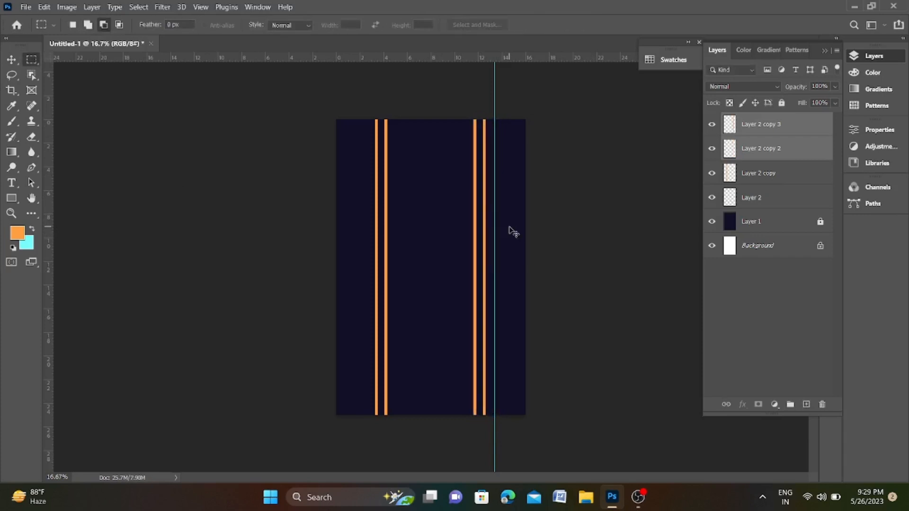
Move the inner stripe of the right pair, on Layer 2 copy 2, 50 px to the left.
{"action": "left_click", "coordinate": [730, 149]}
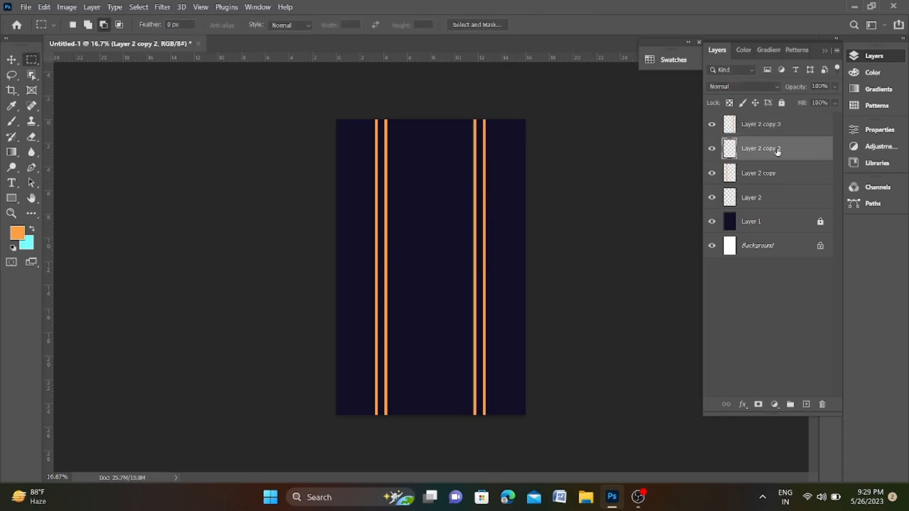
{"action": "key", "text": "ctrl+t"}
{"action": "key", "text": "shift+Left"}
{"action": "key", "text": "shift+Left"}
{"action": "key", "text": "shift+Left"}
{"action": "key", "text": "shift+Left"}
{"action": "key", "text": "shift+Left"}
{"action": "key", "text": "Return"}
Identify the inner stripe of the left pair, on Layer 2 copy, and move it 50 px to the right.
{"action": "left_click", "coordinate": [714, 174]}
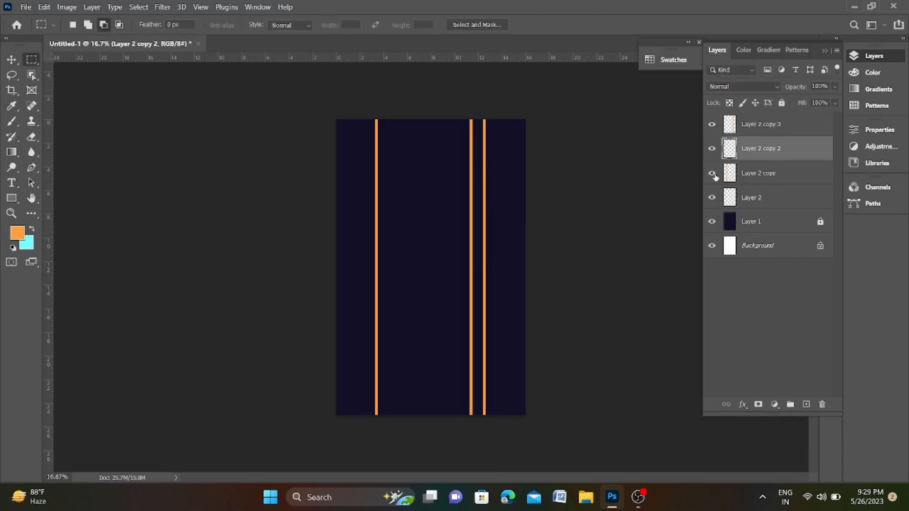
{"action": "left_click", "coordinate": [767, 179]}
{"action": "key", "text": "ctrl+t"}
{"action": "key", "text": "shift+Right"}
{"action": "key", "text": "shift+Right"}
{"action": "key", "text": "shift+Right"}
{"action": "key", "text": "shift+Right"}
{"action": "key", "text": "shift+Right"}
{"action": "key", "text": "Return"}
Select a square area about 0.81 by 0.82 in on the new Layer 3 and switch to the Pen tool.
{"action": "left_click_drag", "start_coordinate": [484, 181], "coordinate": [510, 234]}
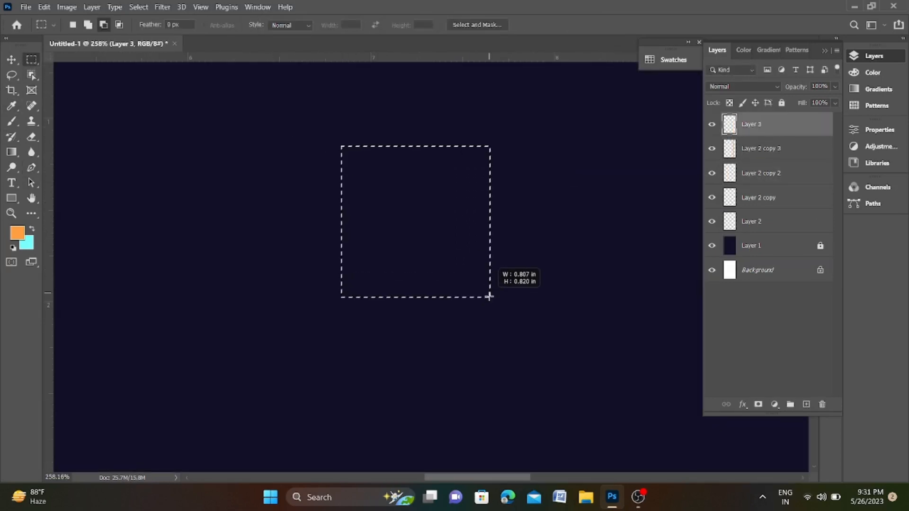
{"action": "left_click", "coordinate": [31, 167]}
{"action": "left_click", "coordinate": [410, 146]}
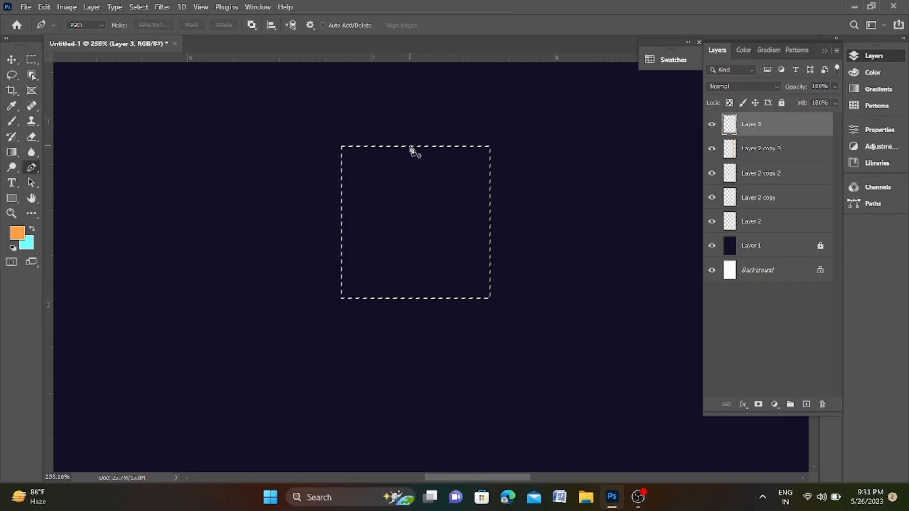
{"action": "left_click", "coordinate": [340, 212]}
{"action": "key", "text": "ctrl+z"}
{"action": "key", "text": "ctrl+z"}
{"action": "key", "text": "ctrl+z"}
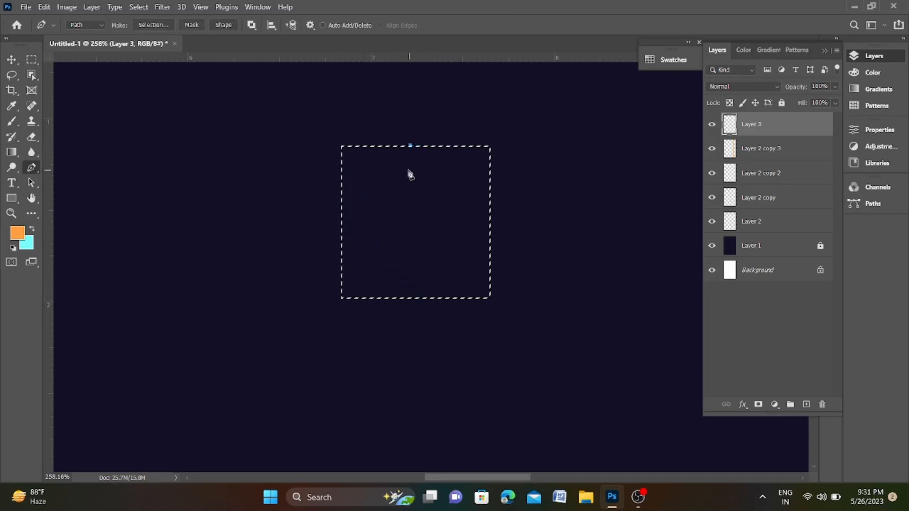
Draw a closed path around the square's two left corners and subtract it from the selection to leave a left-pointing tip.
{"action": "left_click", "coordinate": [418, 146]}
{"action": "left_click", "coordinate": [342, 219]}
{"action": "left_click", "coordinate": [418, 297]}
{"action": "left_click", "coordinate": [411, 322]}
{"action": "left_click", "coordinate": [292, 311]}
{"action": "left_click", "coordinate": [318, 188]}
{"action": "left_click", "coordinate": [328, 97]}
{"action": "left_click", "coordinate": [415, 129]}
{"action": "key", "text": "ctrl+alt+Return"}
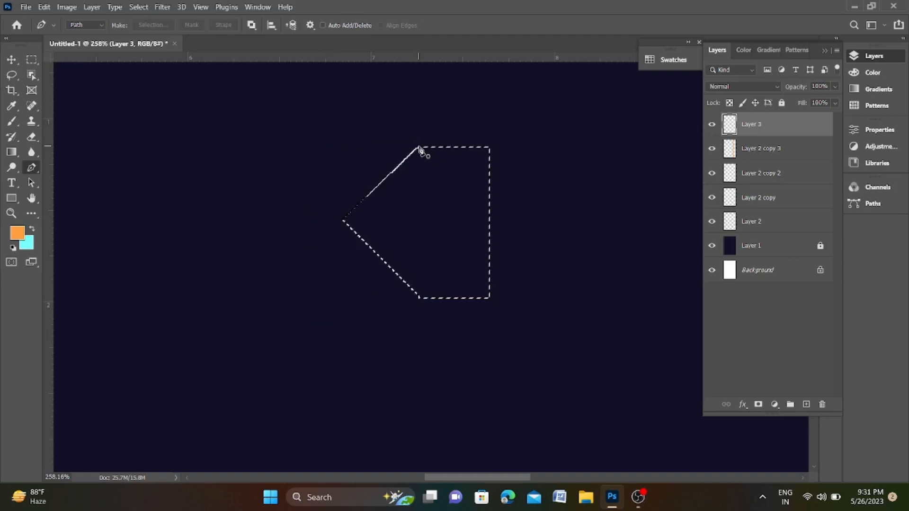
Try to subtract a closed path around the two right corners from the selection to complete a diamond.
{"action": "left_click", "coordinate": [418, 147]}
{"action": "left_click", "coordinate": [490, 219]}
{"action": "left_click", "coordinate": [420, 299]}
{"action": "left_click", "coordinate": [430, 335]}
{"action": "left_click", "coordinate": [511, 342]}
{"action": "left_click_drag", "start_coordinate": [552, 225], "coordinate": [553, 211]}
{"action": "left_click", "coordinate": [539, 125]}
{"action": "key", "text": "ctrl+alt+Return"}
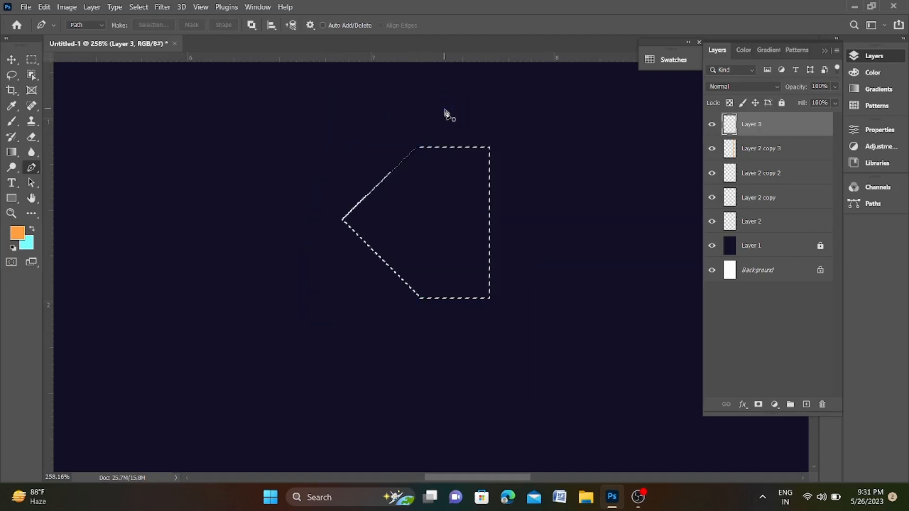
Try again to cut the two right corners off the selection with another Pen path.
{"action": "left_click", "coordinate": [419, 147]}
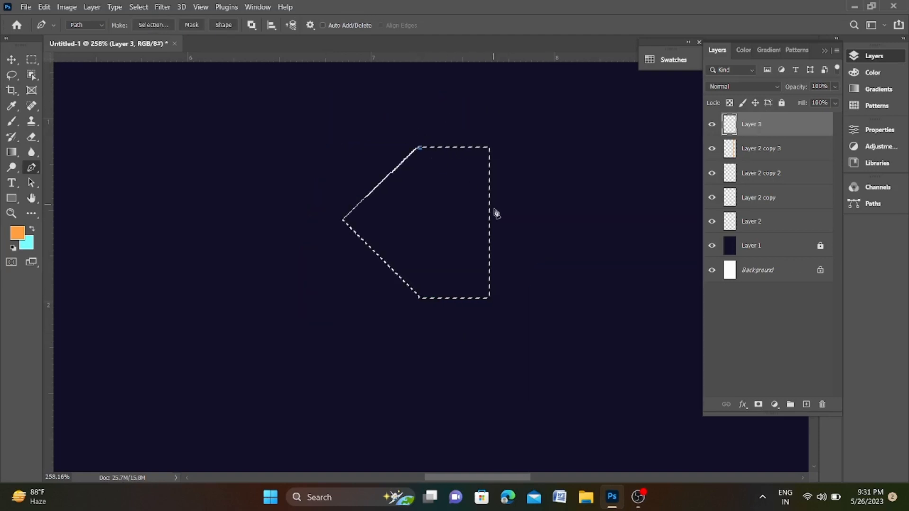
{"action": "left_click", "coordinate": [417, 300]}
{"action": "left_click", "coordinate": [517, 321]}
{"action": "left_click", "coordinate": [548, 234]}
{"action": "key", "text": "ctrl+Return"}
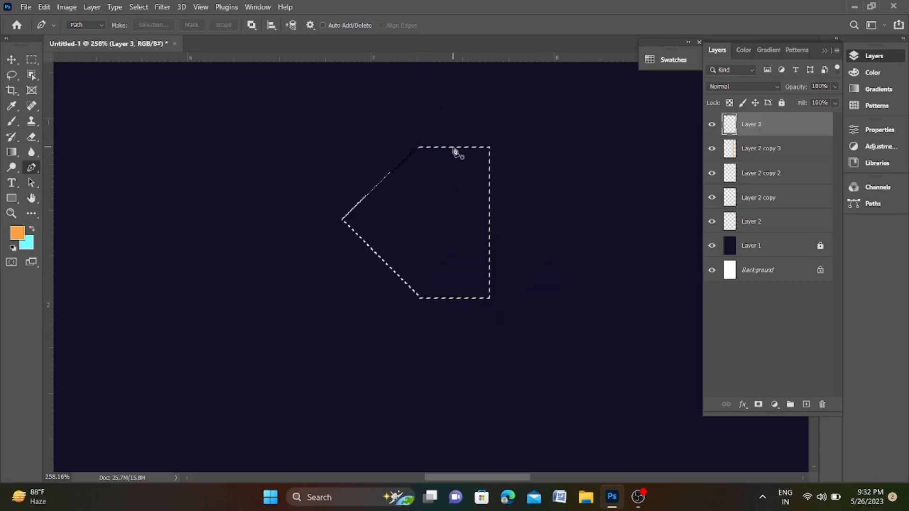
Set the foreground colour to red ff4042, fill the selection on Layer 3 with it and deselect.
{"action": "left_click", "coordinate": [17, 233]}
{"action": "left_click_drag", "start_coordinate": [396, 348], "coordinate": [400, 392]}
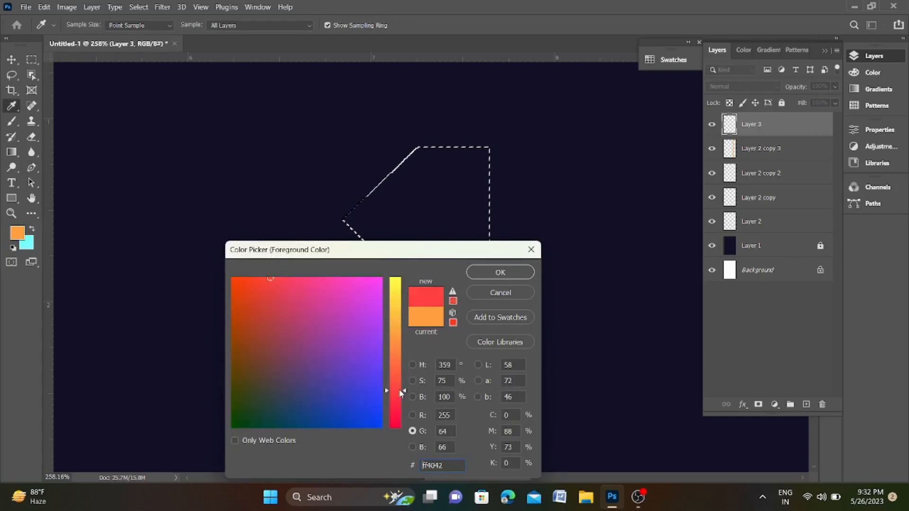
{"action": "left_click", "coordinate": [501, 273]}
{"action": "key", "text": "alt+BackSpace"}
{"action": "key", "text": "ctrl+d"}
{"action": "key", "text": "v"}
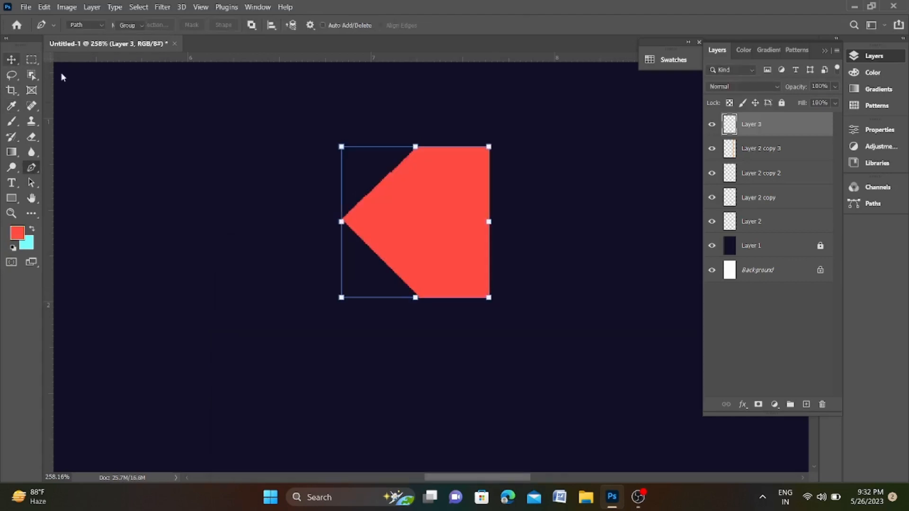
Move the red shape up and toward the left stripe pair, near the canvas's upper edge, and deselect its layer.
{"action": "scroll", "coordinate": [339, 218], "scroll_direction": "down", "scroll_amount": 5}
{"action": "left_click_drag", "start_coordinate": [340, 214], "coordinate": [370, 205]}
{"action": "scroll", "coordinate": [193, 163], "scroll_direction": "up", "scroll_amount": 3}
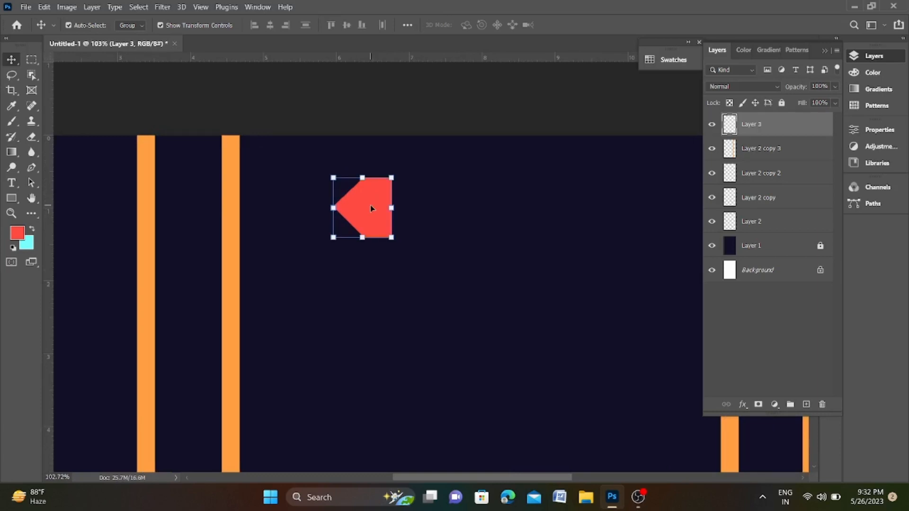
{"action": "left_click", "coordinate": [460, 204]}
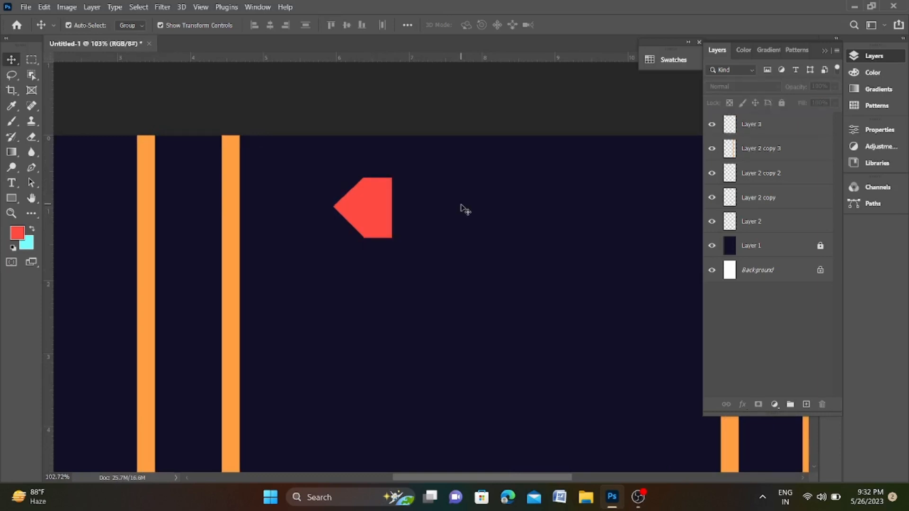
Duplicate Layer 3, flip the copy horizontally and shift it right about 88 px so it overlaps the original as a double-pointed shape.
{"action": "left_click", "coordinate": [762, 130]}
{"action": "key", "text": "ctrl+j"}
{"action": "key", "text": "ctrl+t"}
{"action": "right_click", "coordinate": [371, 218]}
{"action": "left_click", "coordinate": [405, 448]}
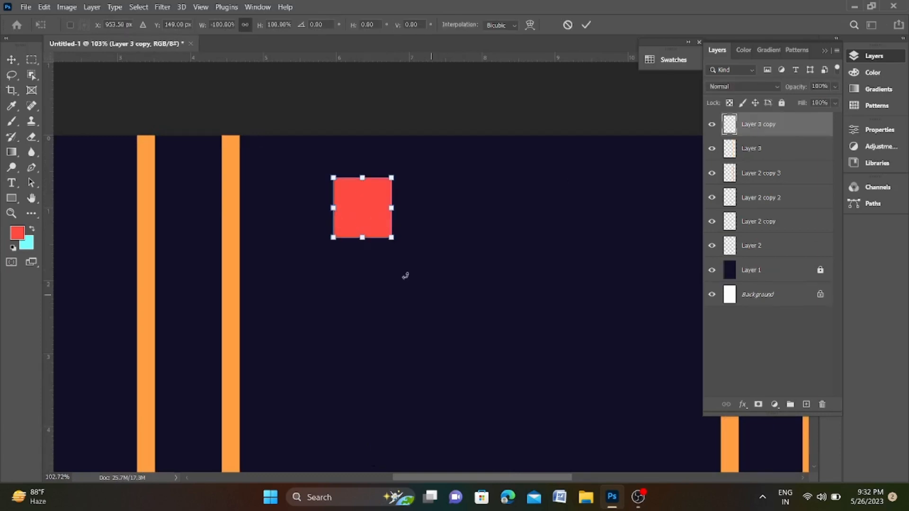
{"action": "left_click_drag", "start_coordinate": [369, 211], "coordinate": [412, 210]}
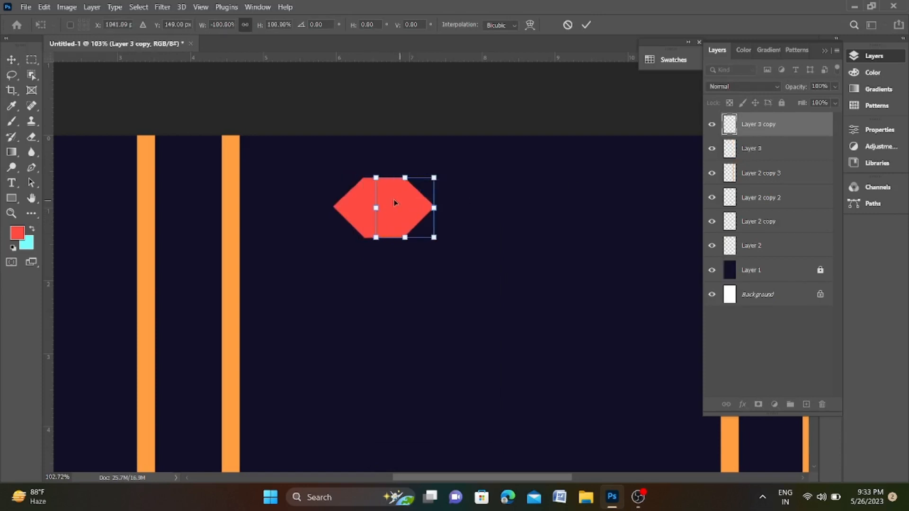
{"action": "left_click", "coordinate": [773, 152], "text": "shift"}
{"action": "left_click", "coordinate": [453, 186]}
Select the straight-edged middle strip of the red shape and delete it from both Layer 3 copy and Layer 3.
{"action": "left_click", "coordinate": [32, 60]}
{"action": "left_click_drag", "start_coordinate": [367, 167], "coordinate": [401, 257]}
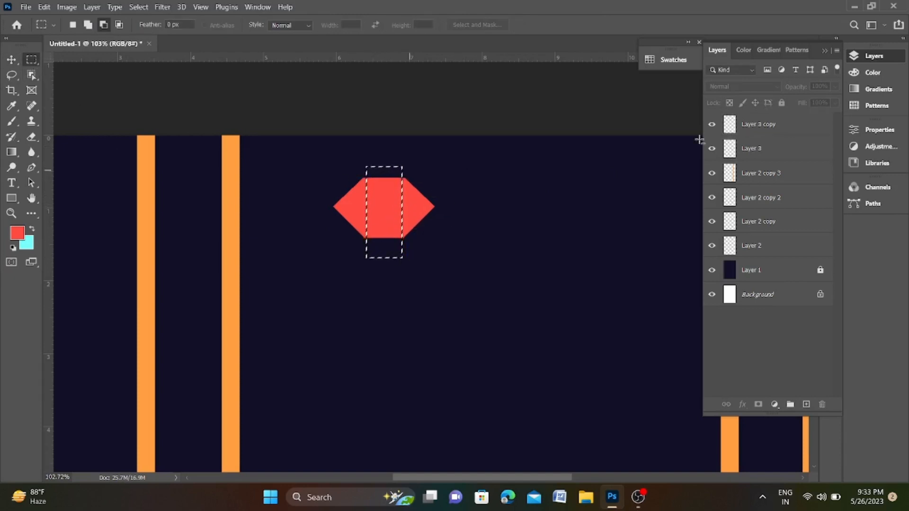
{"action": "left_click", "coordinate": [791, 124]}
{"action": "key", "text": "Delete"}
{"action": "left_click", "coordinate": [784, 149]}
{"action": "key", "text": "Delete"}
{"action": "key", "text": "ctrl+d"}
Move the right triangle on Layer 3 copy left until it meets the left triangle and forms a diamond.
{"action": "left_click", "coordinate": [791, 124]}
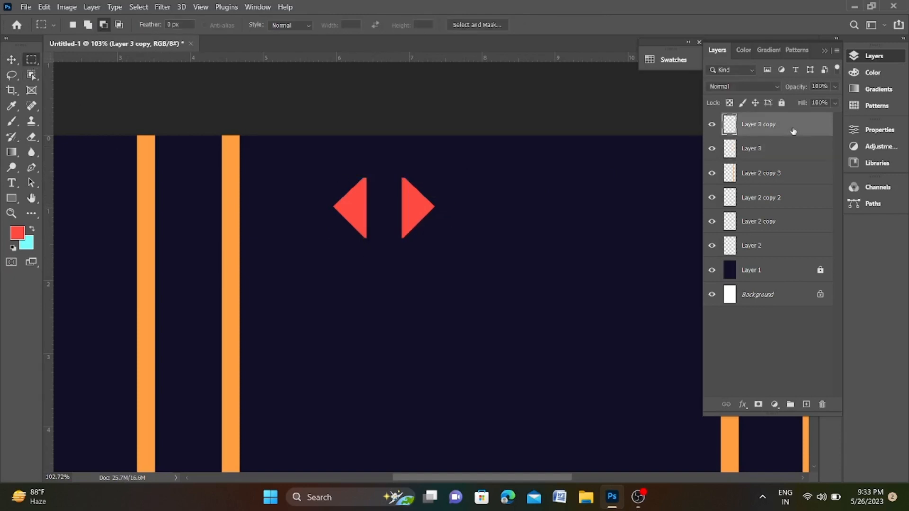
{"action": "key", "text": "ctrl+t"}
{"action": "key", "text": "Left"}
{"action": "key", "text": "Left"}
{"action": "key", "text": "Left"}
{"action": "key", "text": "Left"}
{"action": "key", "text": "Left"}
{"action": "key", "text": "Left"}
{"action": "key", "text": "Left"}
{"action": "key", "text": "Left"}
{"action": "key", "text": "Left"}
{"action": "key", "text": "Left"}
{"action": "key", "text": "Left"}
{"action": "key", "text": "Left"}
{"action": "key", "text": "Left"}
{"action": "key", "text": "Left"}
{"action": "key", "text": "Left"}
{"action": "key", "text": "Left"}
{"action": "key", "text": "Left"}
{"action": "key", "text": "Left"}
{"action": "key", "text": "Left"}
{"action": "key", "text": "Left"}
{"action": "key", "text": "Left"}
{"action": "key", "text": "Left"}
{"action": "key", "text": "Left"}
{"action": "key", "text": "Left"}
{"action": "key", "text": "Left"}
{"action": "key", "text": "Left"}
{"action": "key", "text": "Left"}
{"action": "key", "text": "Left"}
{"action": "key", "text": "Left"}
{"action": "key", "text": "Left"}
{"action": "key", "text": "Left"}
{"action": "key", "text": "Left"}
{"action": "key", "text": "Left"}
{"action": "key", "text": "Left"}
{"action": "key", "text": "Left"}
{"action": "key", "text": "Left"}
{"action": "key", "text": "Left"}
{"action": "key", "text": "Left"}
{"action": "key", "text": "Left"}
{"action": "key", "text": "Left"}
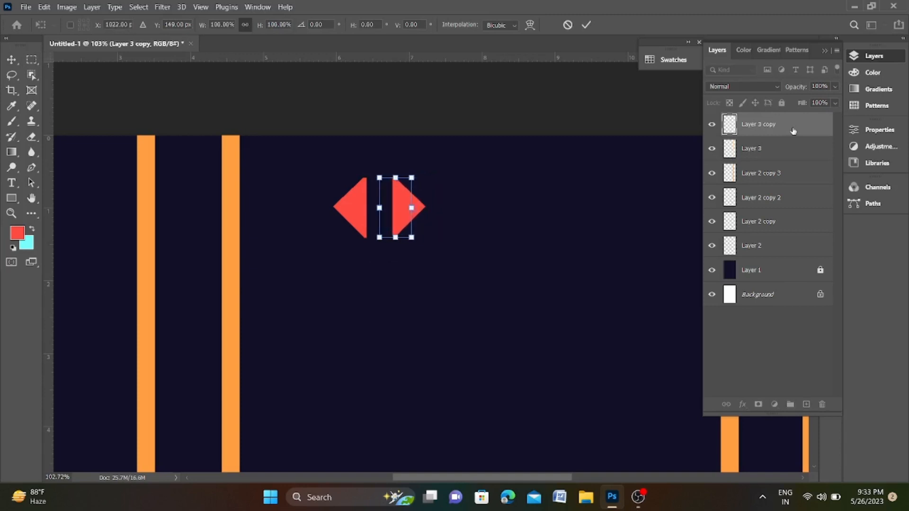
{"action": "key", "text": "Right"}
{"action": "key", "text": "Right"}
{"action": "key", "text": "Right"}
{"action": "key", "text": "Right"}
{"action": "key", "text": "Right"}
{"action": "key", "text": "Right"}
{"action": "key", "text": "Right"}
{"action": "key", "text": "Right"}
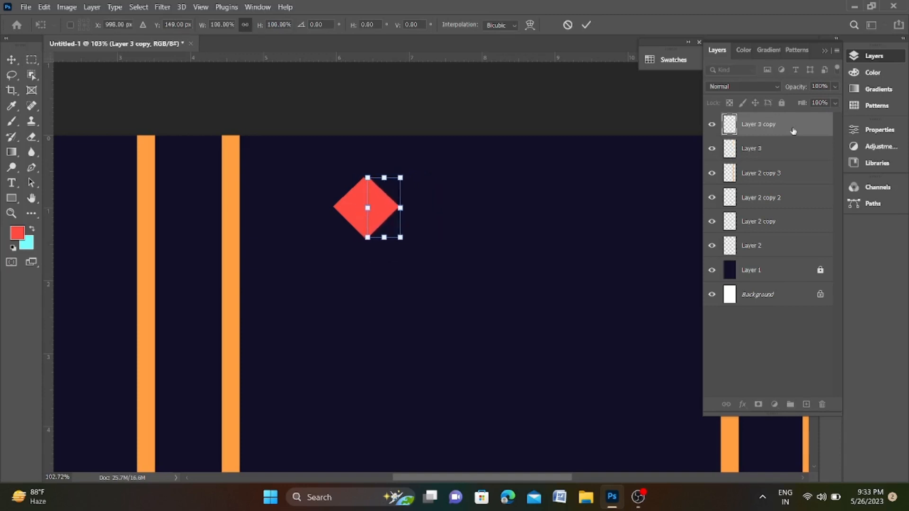
{"action": "key", "text": "Return"}
{"action": "scroll", "coordinate": [392, 202], "scroll_direction": "up", "scroll_amount": 10}
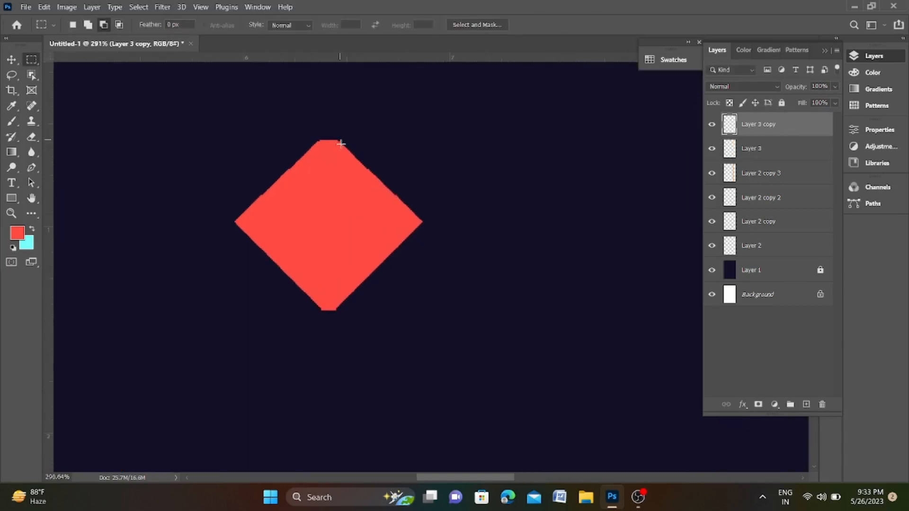
Merge the two diamond halves into one layer and the four orange stripe layers into another.
{"action": "scroll", "coordinate": [463, 200], "scroll_direction": "down", "scroll_amount": 5}
{"action": "left_click", "coordinate": [766, 142], "text": "shift"}
{"action": "key", "text": "ctrl+e"}
{"action": "left_click", "coordinate": [761, 154]}
{"action": "left_click", "coordinate": [758, 199], "text": "shift"}
{"action": "left_click", "coordinate": [755, 222], "text": "shift"}
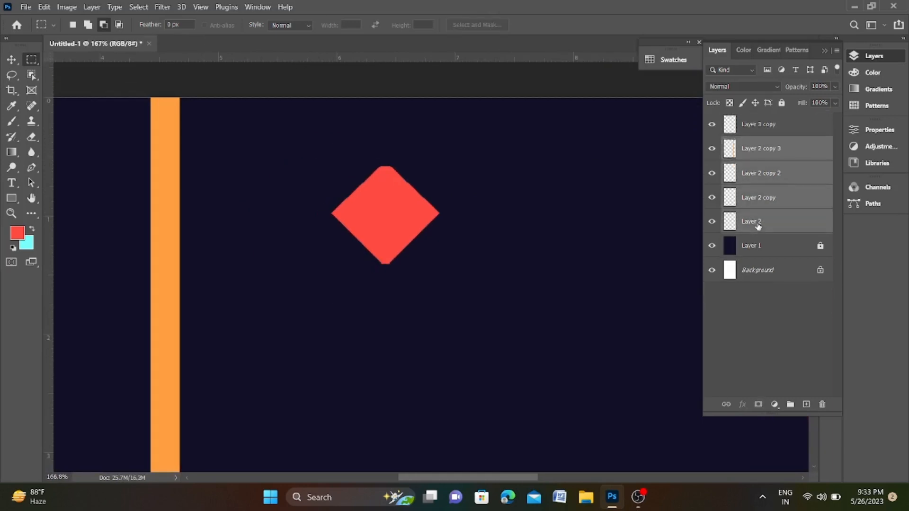
{"action": "key", "text": "ctrl+e"}
Place the diamond at the top of the gap between the left stripe pair and scale it to fit the gap.
{"action": "left_click", "coordinate": [758, 127]}
{"action": "key", "text": "ctrl+t"}
{"action": "scroll", "coordinate": [408, 198], "scroll_direction": "down", "scroll_amount": 5}
{"action": "left_click_drag", "start_coordinate": [408, 197], "coordinate": [257, 163]}
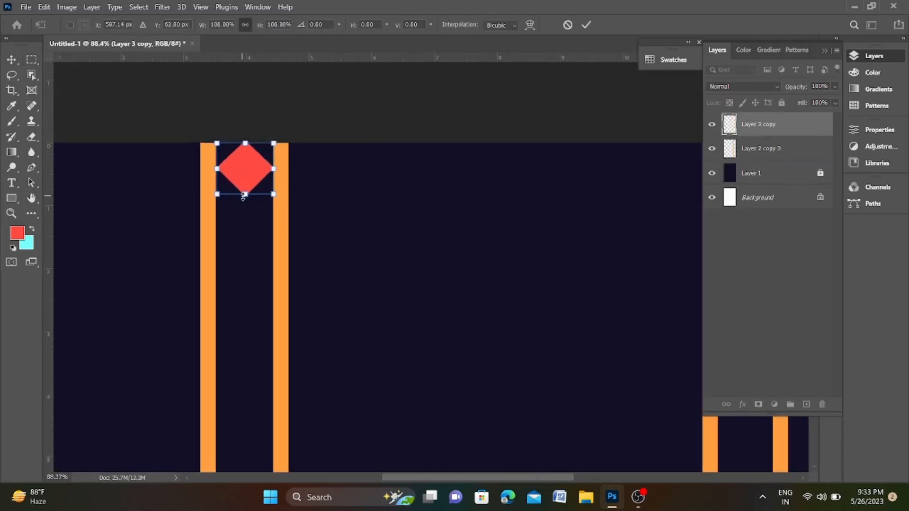
{"action": "left_click_drag", "start_coordinate": [244, 194], "coordinate": [296, 217]}
{"action": "left_click_drag", "start_coordinate": [217, 194], "coordinate": [219, 198]}
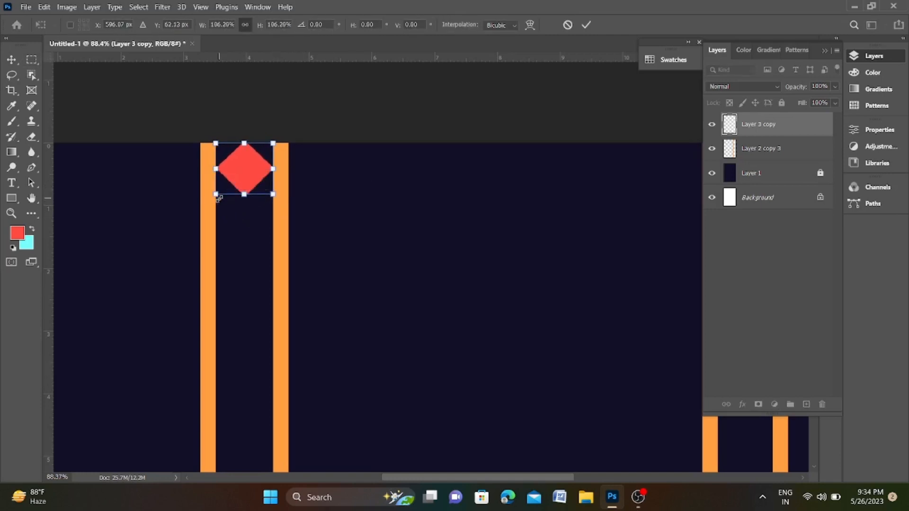
{"action": "key", "text": "Return"}
Duplicate the diamond and move the copy down about 113 px so it sits directly beneath the original.
{"action": "scroll", "coordinate": [219, 198], "scroll_direction": "down", "scroll_amount": 6}
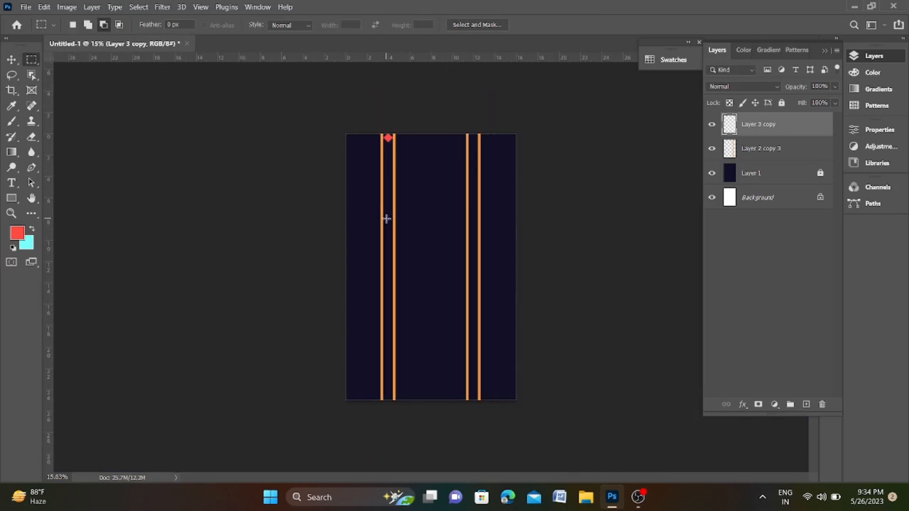
{"action": "scroll", "coordinate": [386, 219], "scroll_direction": "up", "scroll_amount": 4}
{"action": "key", "text": "ctrl+j"}
{"action": "key", "text": "ctrl+t"}
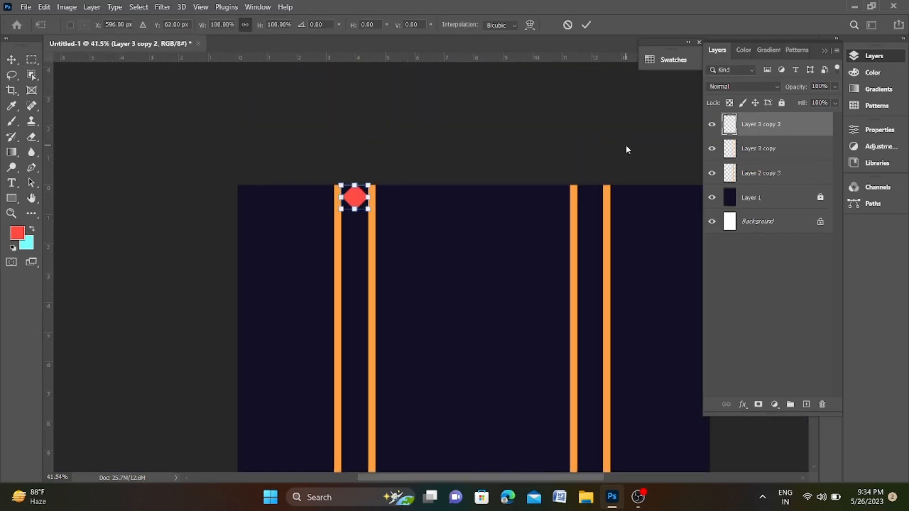
{"action": "key", "text": "Down"}
{"action": "key", "text": "Down"}
{"action": "key", "text": "Down"}
{"action": "key", "text": "Down"}
{"action": "key", "text": "Down"}
{"action": "key", "text": "Down"}
{"action": "key", "text": "Down"}
{"action": "key", "text": "Down"}
{"action": "key", "text": "Down"}
{"action": "key", "text": "Down"}
{"action": "key", "text": "Down"}
{"action": "key", "text": "Down"}
{"action": "key", "text": "Down"}
{"action": "key", "text": "Down"}
{"action": "key", "text": "Down"}
{"action": "key", "text": "Down"}
{"action": "key", "text": "Down"}
{"action": "key", "text": "Down"}
{"action": "key", "text": "Down"}
{"action": "key", "text": "Down"}
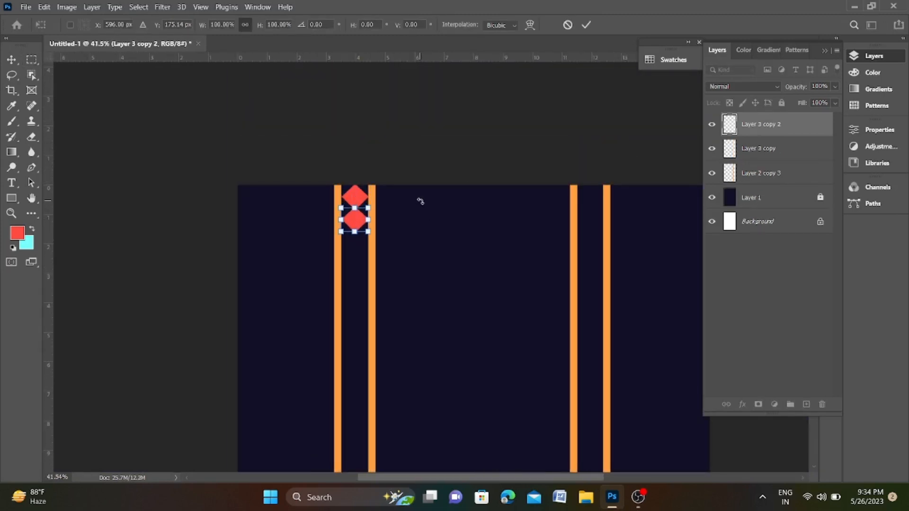
{"action": "key", "text": "Return"}
Merge the two diamonds into one layer, duplicate it and move the copy down directly beneath the first pair.
{"action": "left_click", "coordinate": [754, 148], "text": "ctrl"}
{"action": "key", "text": "ctrl+e"}
{"action": "key", "text": "ctrl+j"}
{"action": "key", "text": "ctrl+t"}
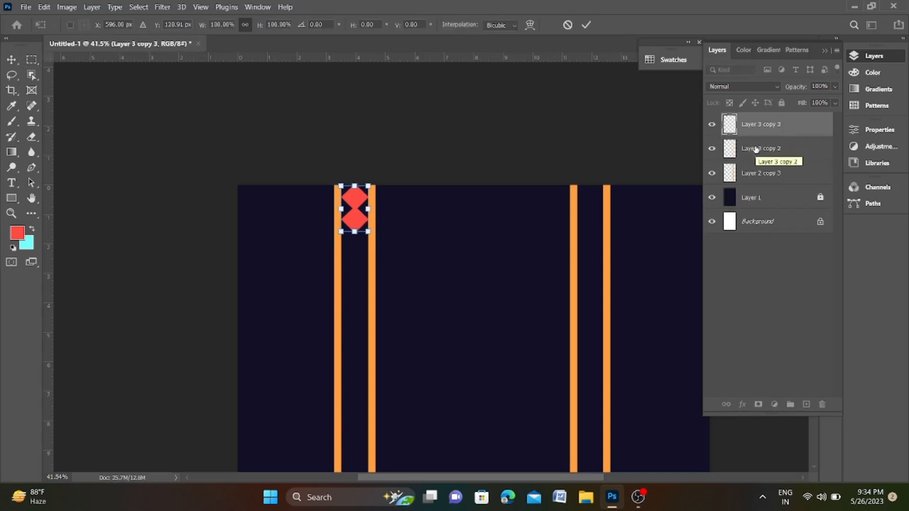
{"action": "key", "text": "shift+Down"}
{"action": "key", "text": "Down"}
{"action": "key", "text": "Down"}
{"action": "key", "text": "Down"}
{"action": "key", "text": "Down"}
{"action": "key", "text": "Down"}
{"action": "scroll", "coordinate": [270, 191], "scroll_direction": "up", "scroll_amount": 4}
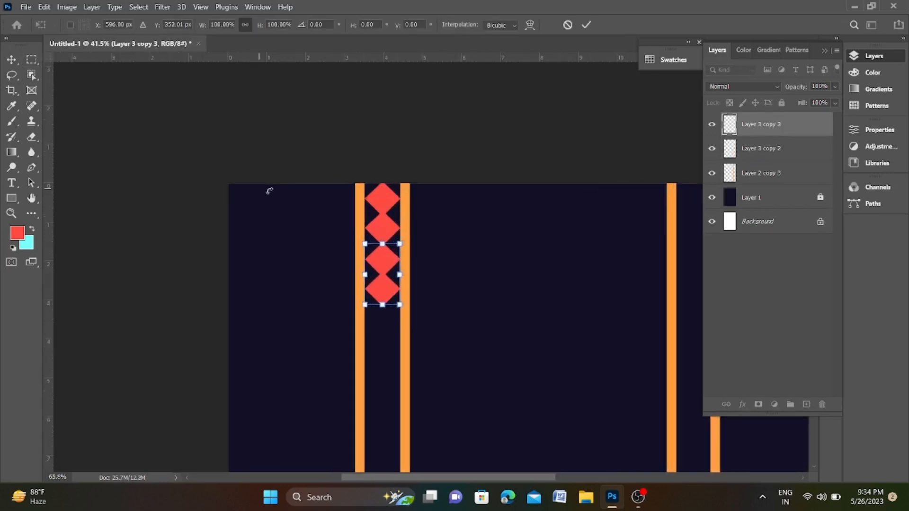
{"action": "left_click_drag", "start_coordinate": [643, 289], "coordinate": [493, 189]}
{"action": "key", "text": "Return"}
Duplicate both diamond-pair layers and move the copies down to extend the column to eight diamonds.
{"action": "scroll", "coordinate": [492, 190], "scroll_direction": "down", "scroll_amount": 4}
{"action": "left_click_drag", "start_coordinate": [546, 233], "coordinate": [481, 189]}
{"action": "left_click", "coordinate": [786, 156], "text": "ctrl"}
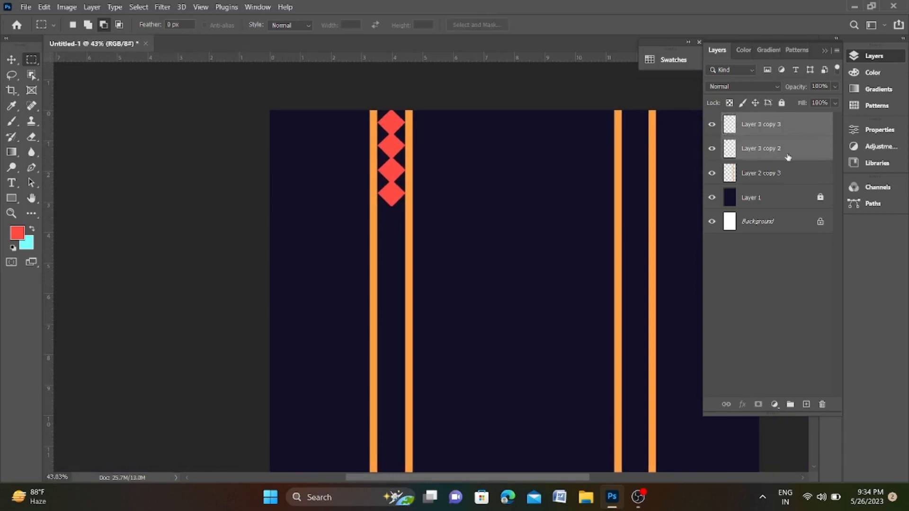
{"action": "key", "text": "ctrl+j"}
{"action": "key", "text": "ctrl+t"}
{"action": "key", "text": "Down"}
{"action": "key", "text": "Down"}
{"action": "key", "text": "Down"}
{"action": "key", "text": "Down"}
{"action": "key", "text": "Down"}
{"action": "key", "text": "Down"}
{"action": "key", "text": "Down"}
{"action": "key", "text": "Down"}
{"action": "key", "text": "Down"}
{"action": "key", "text": "Down"}
{"action": "key", "text": "Down"}
{"action": "key", "text": "Down"}
{"action": "key", "text": "Down"}
{"action": "key", "text": "Down"}
{"action": "key", "text": "Down"}
{"action": "key", "text": "Down"}
{"action": "key", "text": "Down"}
{"action": "key", "text": "Down"}
{"action": "key", "text": "Down"}
{"action": "key", "text": "Down"}
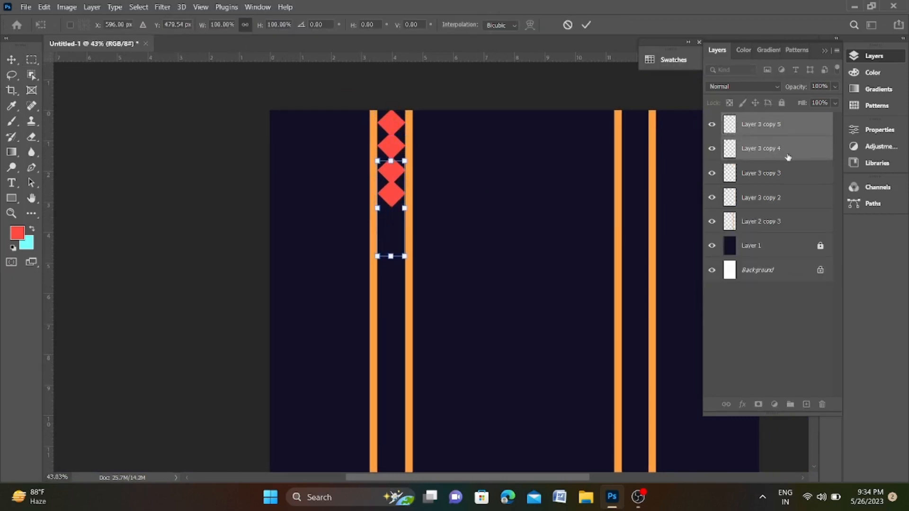
{"action": "key", "text": "Return"}
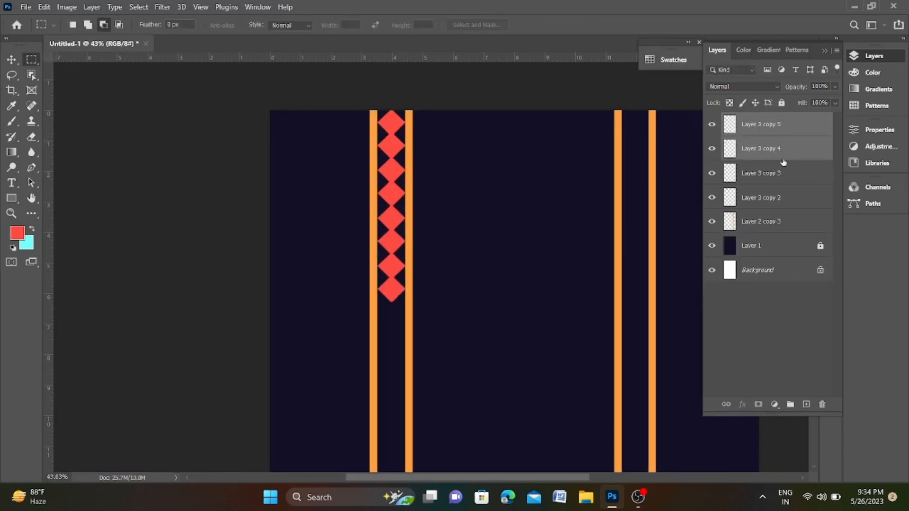
Duplicate the four diamond-pair layers in place and lock the orange stripe layer.
{"action": "left_click", "coordinate": [789, 182], "text": "ctrl"}
{"action": "left_click", "coordinate": [789, 198], "text": "ctrl"}
{"action": "key", "text": "ctrl+j"}
{"action": "key", "text": "ctrl+t"}
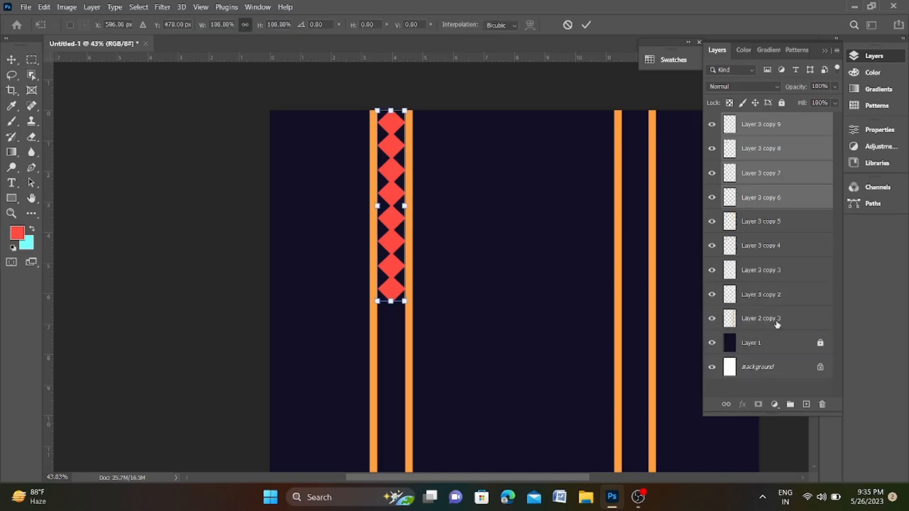
{"action": "left_click", "coordinate": [776, 324]}
{"action": "left_click", "coordinate": [782, 103]}
Select all eight diamond-pair layers and move them to the top of the gap between the left stripes, at about Y 465 px.
{"action": "left_click", "coordinate": [774, 131]}
{"action": "left_click", "coordinate": [773, 150], "text": "ctrl"}
{"action": "left_click", "coordinate": [771, 175], "text": "ctrl"}
{"action": "left_click", "coordinate": [771, 201], "text": "ctrl"}
{"action": "left_click", "coordinate": [776, 223], "text": "ctrl"}
{"action": "left_click", "coordinate": [781, 247], "text": "ctrl"}
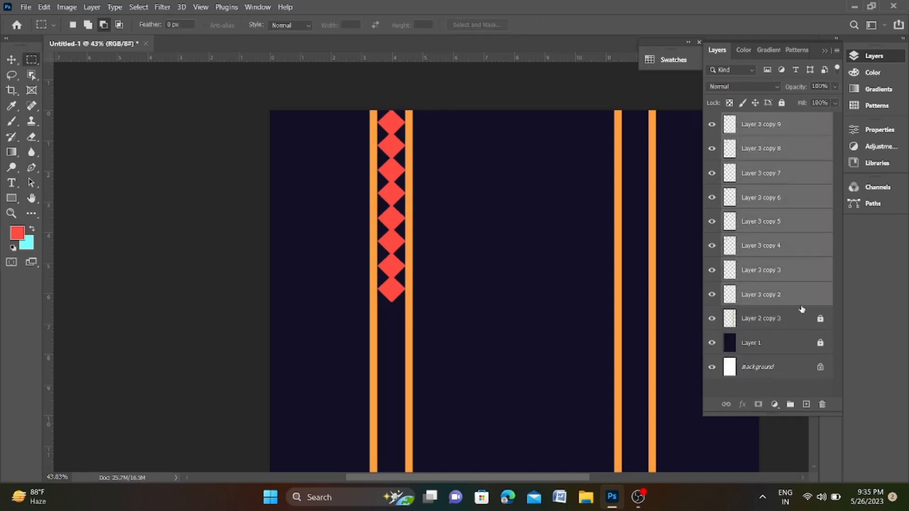
{"action": "key", "text": "ctrl+t"}
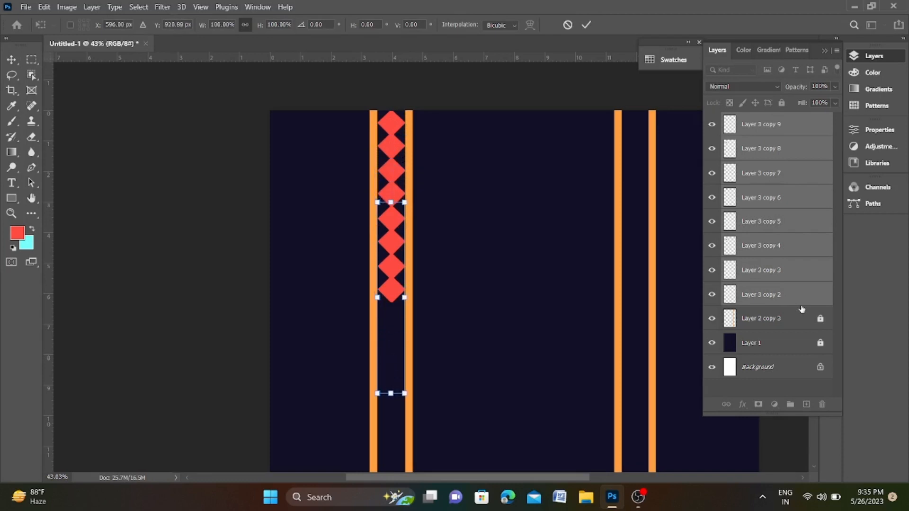
{"action": "key", "text": "Up"}
{"action": "key", "text": "Up"}
{"action": "key", "text": "Up"}
{"action": "key", "text": "Up"}
{"action": "key", "text": "Up"}
{"action": "key", "text": "Up"}
{"action": "key", "text": "Up"}
{"action": "key", "text": "Up"}
{"action": "key", "text": "Up"}
{"action": "key", "text": "Up"}
{"action": "key", "text": "Up"}
{"action": "key", "text": "Up"}
{"action": "key", "text": "Up"}
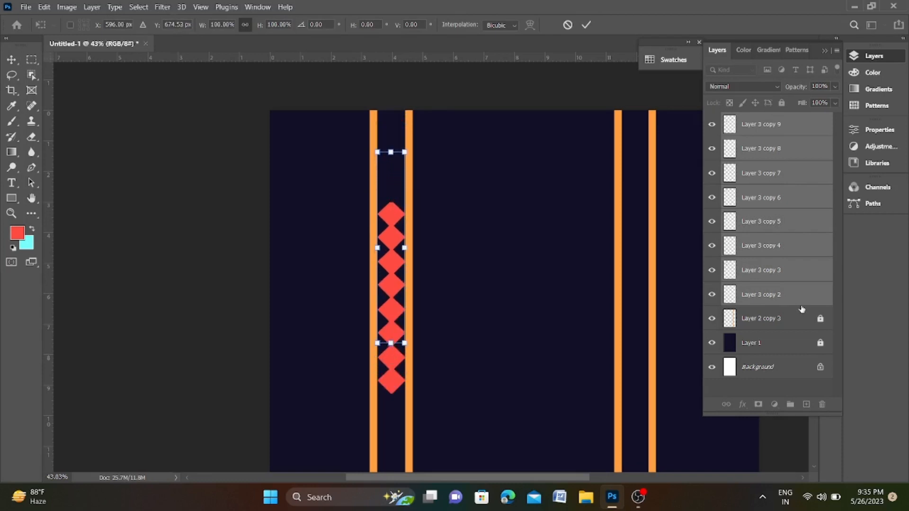
{"action": "key", "text": "Up"}
{"action": "key", "text": "Up"}
{"action": "key", "text": "Up"}
{"action": "key", "text": "Up"}
{"action": "key", "text": "Up"}
{"action": "key", "text": "Up"}
{"action": "key", "text": "Up"}
{"action": "key", "text": "Up"}
{"action": "key", "text": "Up"}
{"action": "key", "text": "Up"}
{"action": "key", "text": "Up"}
{"action": "key", "text": "Up"}
{"action": "key", "text": "Up"}
{"action": "key", "text": "Up"}
{"action": "key", "text": "Up"}
{"action": "key", "text": "Up"}
{"action": "key", "text": "Up"}
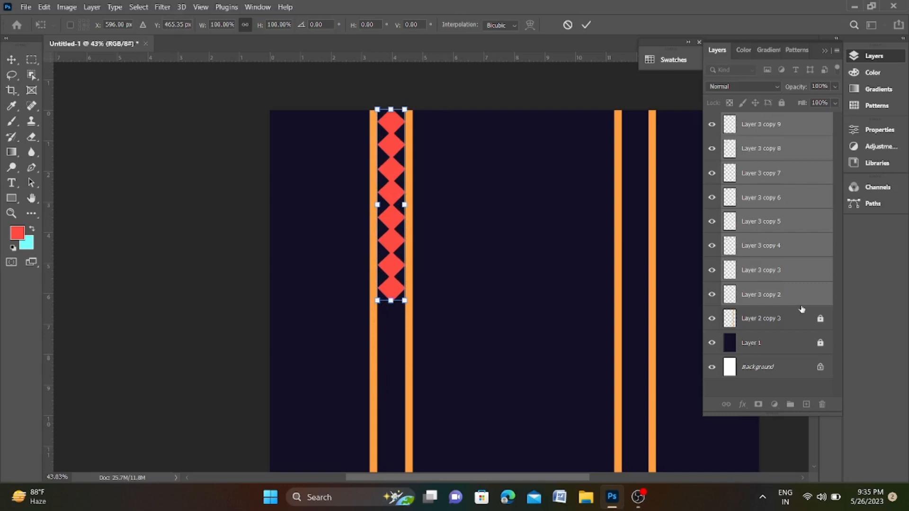
Merge all eight diamond-pair layers into a single layer.
{"action": "left_click", "coordinate": [743, 125]}
{"action": "left_click", "coordinate": [782, 296], "text": "shift"}
{"action": "key", "text": "ctrl+e"}
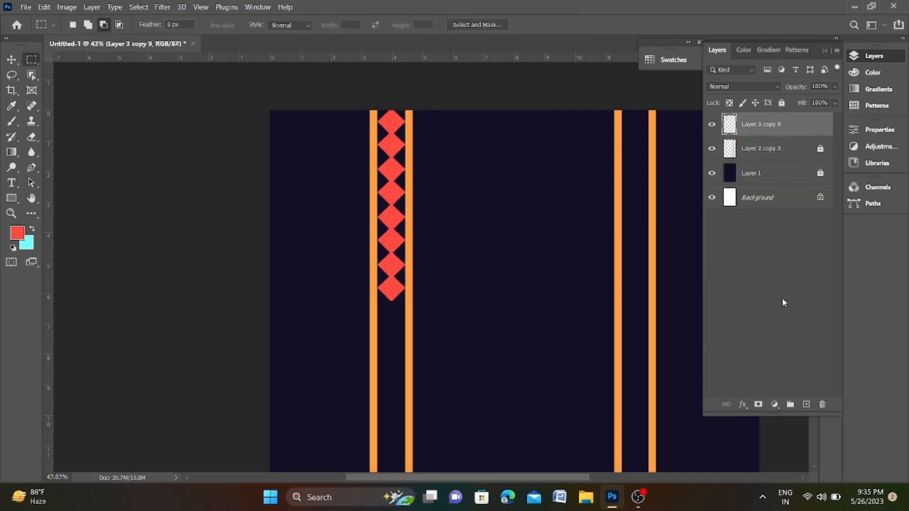
Duplicate the eight-diamond column and move the copy down about 6.27 in, directly beneath the original.
{"action": "key", "text": "ctrl+j"}
{"action": "key", "text": "ctrl+t"}
{"action": "key", "text": "ctrl+0"}
{"action": "left_click_drag", "start_coordinate": [367, 157], "coordinate": [367, 263]}
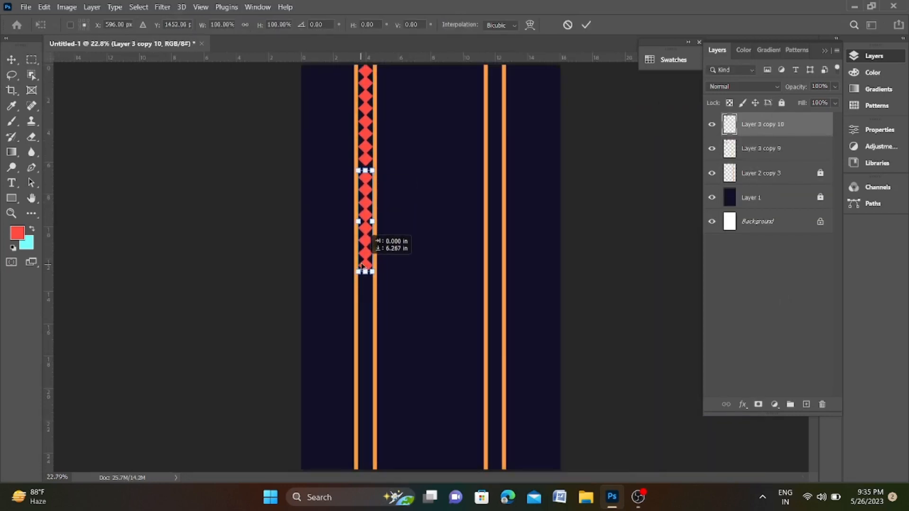
{"action": "scroll", "coordinate": [368, 168], "scroll_direction": "up", "scroll_amount": 5}
{"action": "key", "text": "Return"}
Duplicate both diamond column layers and move the copies down so they continue the column without a gap to the canvas bottom.
{"action": "scroll", "coordinate": [372, 161], "scroll_direction": "down", "scroll_amount": 8}
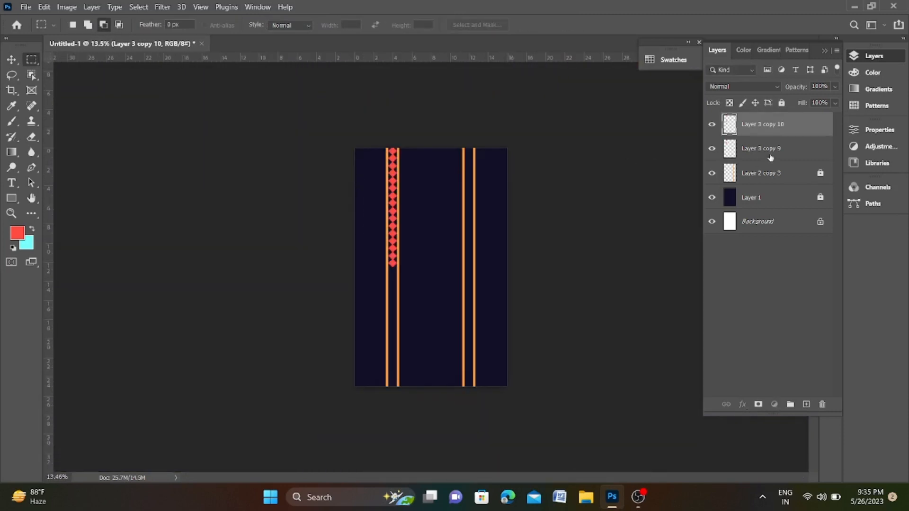
{"action": "left_click", "coordinate": [770, 154], "text": "shift"}
{"action": "key", "text": "ctrl+j"}
{"action": "key", "text": "ctrl+t"}
{"action": "left_click_drag", "start_coordinate": [393, 251], "coordinate": [393, 378]}
{"action": "scroll", "coordinate": [393, 378], "scroll_direction": "up", "scroll_amount": 5}
{"action": "key", "text": "Up"}
{"action": "key", "text": "Up"}
{"action": "key", "text": "Up"}
{"action": "key", "text": "Up"}
{"action": "key", "text": "Up"}
{"action": "key", "text": "Up"}
{"action": "key", "text": "Up"}
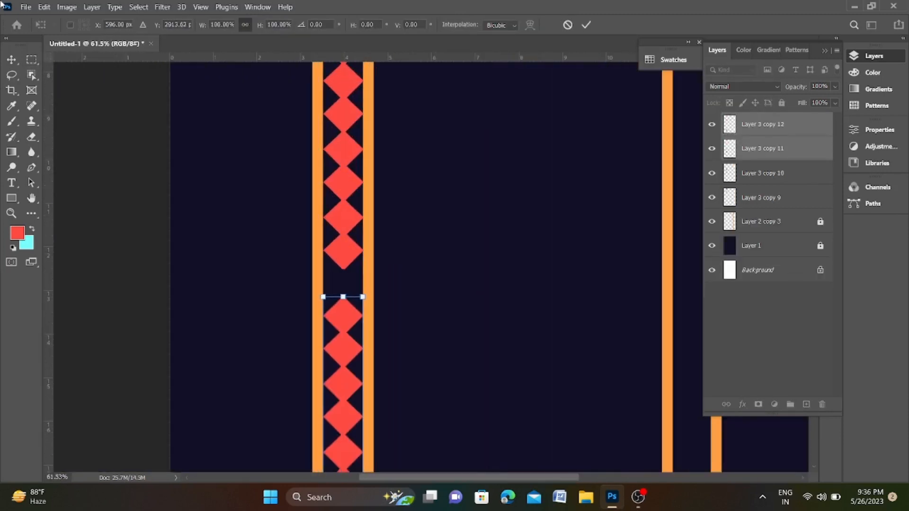
{"action": "key", "text": "shift+Up"}
{"action": "key", "text": "shift+Up"}
{"action": "key", "text": "Down"}
{"action": "key", "text": "Down"}
{"action": "key", "text": "Return"}
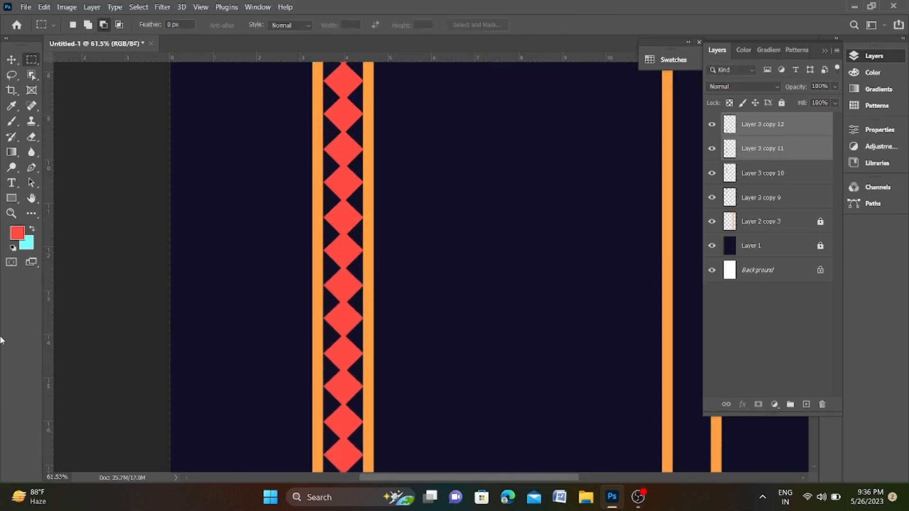
Merge the four diamond column layers into one full-height column layer.
{"action": "scroll", "coordinate": [347, 282], "scroll_direction": "down", "scroll_amount": 5}
{"action": "scroll", "coordinate": [347, 282], "scroll_direction": "up", "scroll_amount": 2}
{"action": "left_click", "coordinate": [774, 178], "text": "ctrl"}
{"action": "left_click", "coordinate": [778, 203], "text": "ctrl"}
{"action": "key", "text": "ctrl+e"}
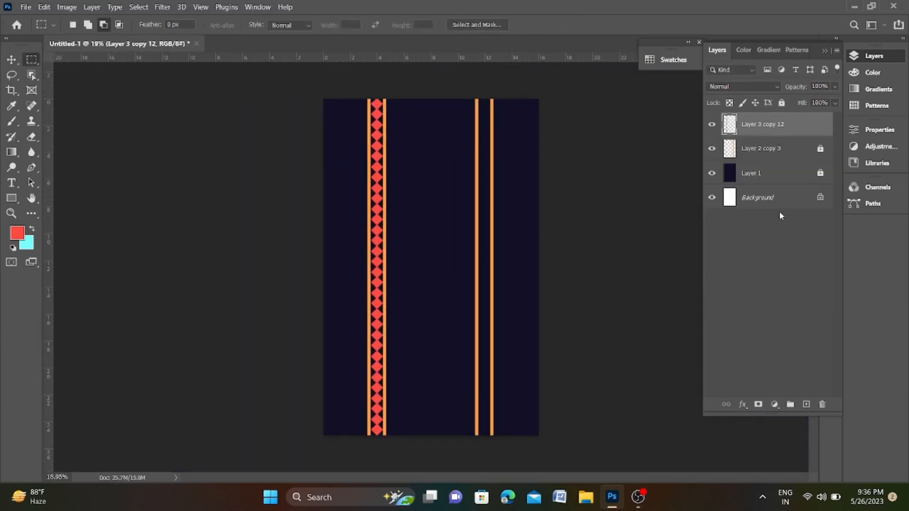
Duplicate the full-height diamond column and move the copy horizontally into the gap between the right stripe pair, centred between the stripes.
{"action": "key", "text": "ctrl+j"}
{"action": "key", "text": "ctrl+t"}
{"action": "key", "text": "shift+Right"}
{"action": "key", "text": "shift+Right"}
{"action": "key", "text": "shift+Right"}
{"action": "key", "text": "shift+Right"}
{"action": "key", "text": "shift+Right"}
{"action": "key", "text": "shift+Right"}
{"action": "key", "text": "shift+Right"}
{"action": "key", "text": "shift+Right"}
{"action": "key", "text": "shift+Right"}
{"action": "key", "text": "shift+Right"}
{"action": "key", "text": "shift+Right"}
{"action": "key", "text": "shift+Right"}
{"action": "key", "text": "shift+Right"}
{"action": "key", "text": "shift+Right"}
{"action": "key", "text": "shift+Right"}
{"action": "key", "text": "shift+Right"}
{"action": "key", "text": "shift+Right"}
{"action": "key", "text": "shift+Right"}
{"action": "key", "text": "shift+Right"}
{"action": "key", "text": "shift+Right"}
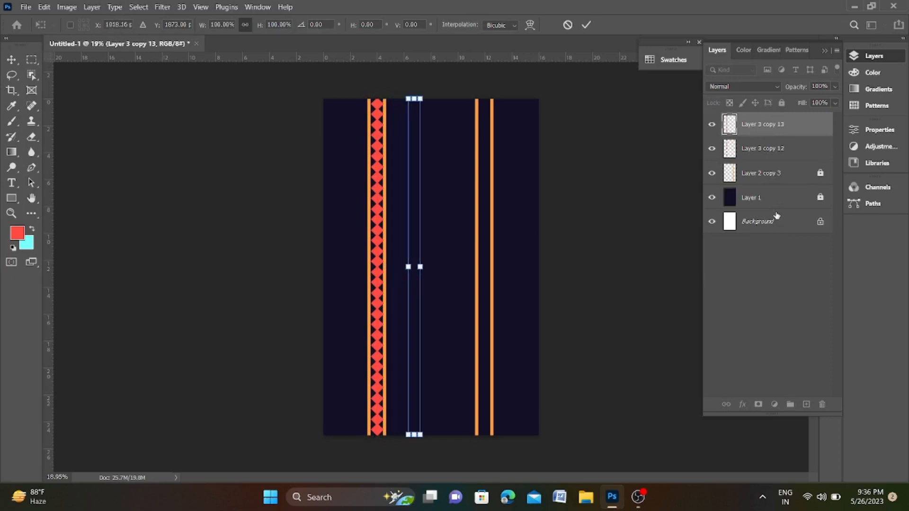
{"action": "key", "text": "shift+Right"}
{"action": "key", "text": "shift+Right"}
{"action": "key", "text": "shift+Right"}
{"action": "key", "text": "shift+Right"}
{"action": "key", "text": "shift+Right"}
{"action": "key", "text": "shift+Right"}
{"action": "key", "text": "shift+Right"}
{"action": "key", "text": "shift+Right"}
{"action": "key", "text": "shift+Right"}
{"action": "key", "text": "shift+Right"}
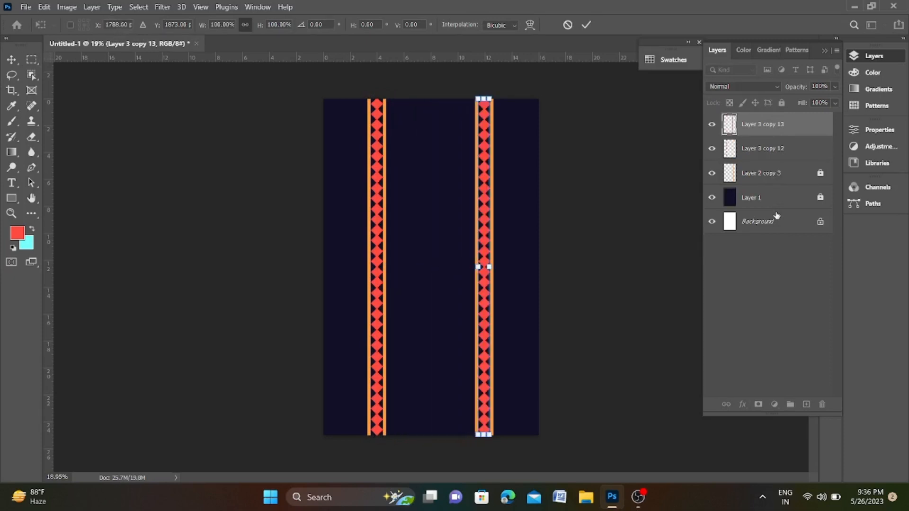
{"action": "scroll", "coordinate": [488, 94], "scroll_direction": "up", "scroll_amount": 3}
{"action": "scroll", "coordinate": [561, 214], "scroll_direction": "up", "scroll_amount": 1}
{"action": "scroll", "coordinate": [515, 128], "scroll_direction": "up", "scroll_amount": 4}
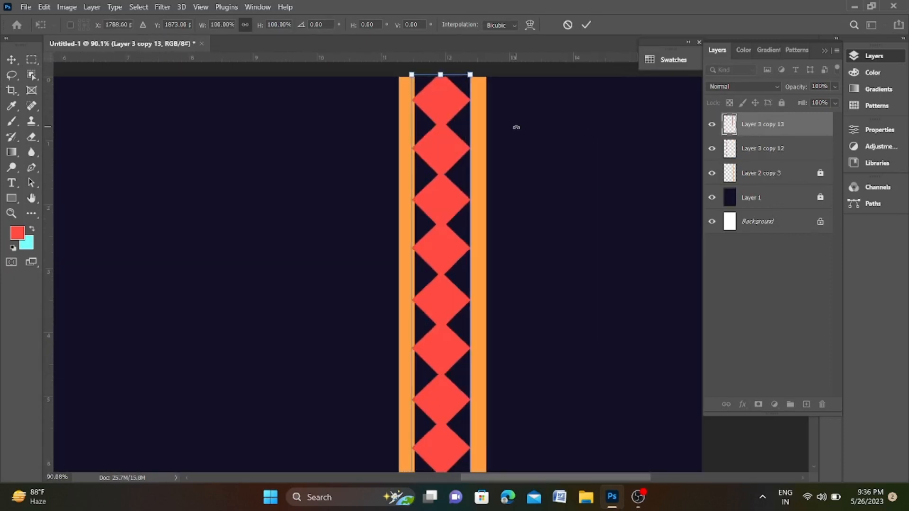
{"action": "key", "text": "Right"}
{"action": "key", "text": "Right"}
{"action": "key", "text": "Right"}
{"action": "key", "text": "Return"}
Move both diamond column layers below the orange stripe layer and lock them.
{"action": "scroll", "coordinate": [391, 208], "scroll_direction": "down", "scroll_amount": 12}
{"action": "scroll", "coordinate": [391, 208], "scroll_direction": "down", "scroll_amount": 3}
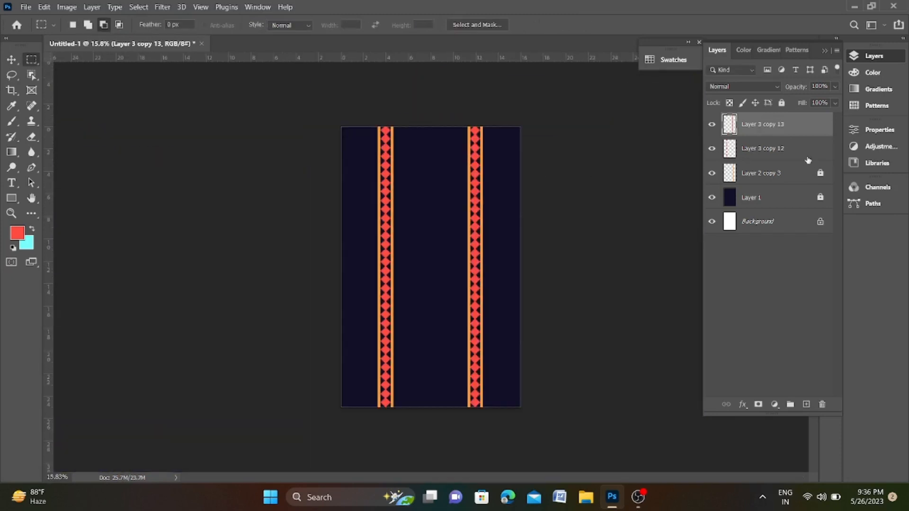
{"action": "left_click", "coordinate": [790, 155], "text": "shift"}
{"action": "left_click_drag", "start_coordinate": [793, 146], "coordinate": [787, 184]}
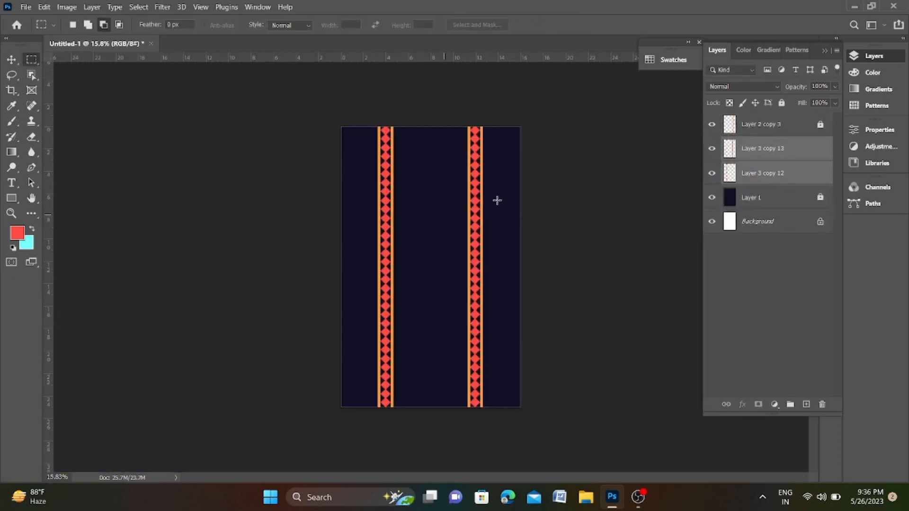
{"action": "scroll", "coordinate": [499, 200], "scroll_direction": "up", "scroll_amount": 6}
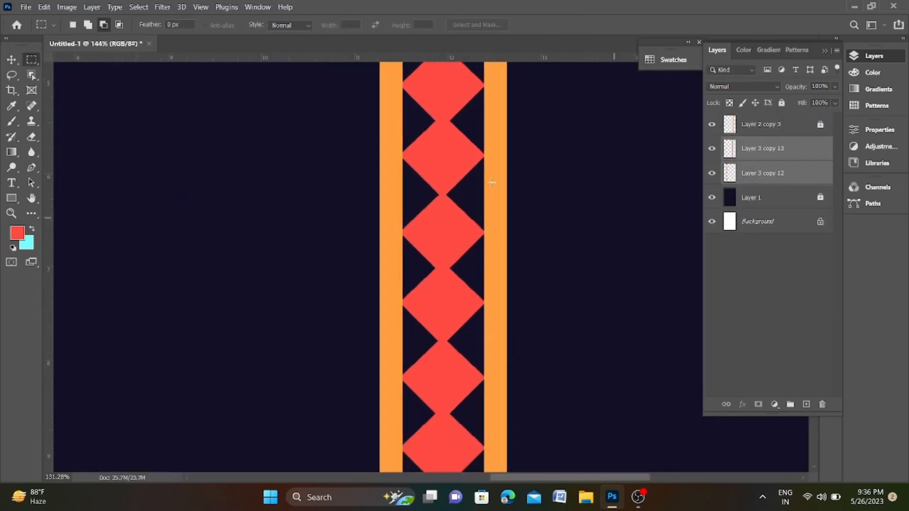
{"action": "scroll", "coordinate": [509, 161], "scroll_direction": "down", "scroll_amount": 8}
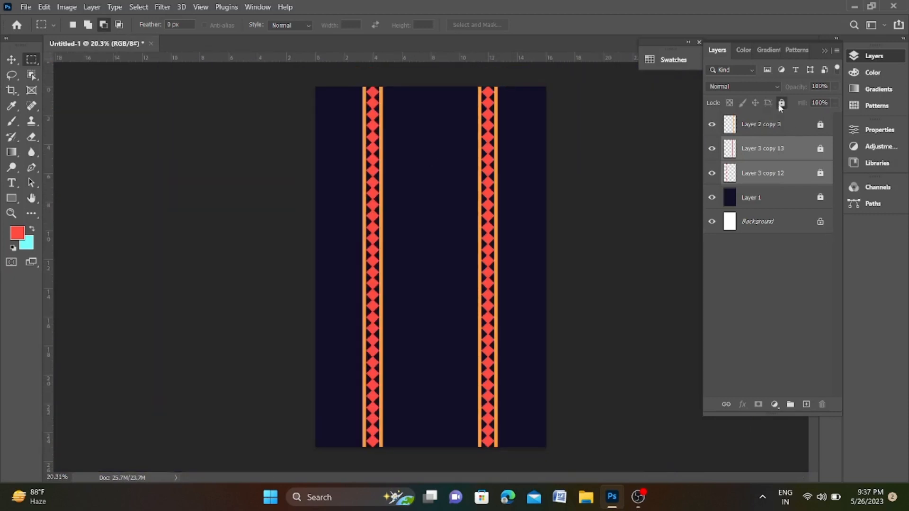
{"action": "left_click", "coordinate": [806, 404]}
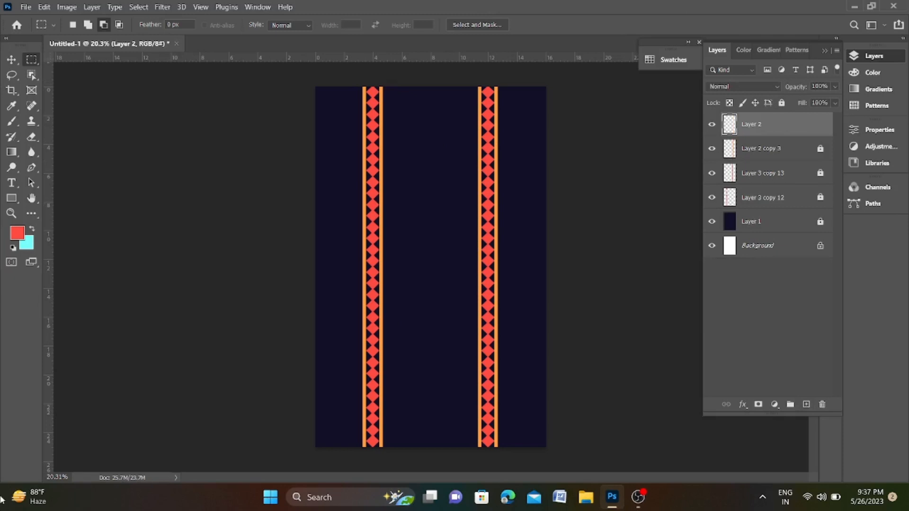
{"action": "left_click", "coordinate": [31, 169]}
{"action": "scroll", "coordinate": [354, 180], "scroll_direction": "up", "scroll_amount": 4}
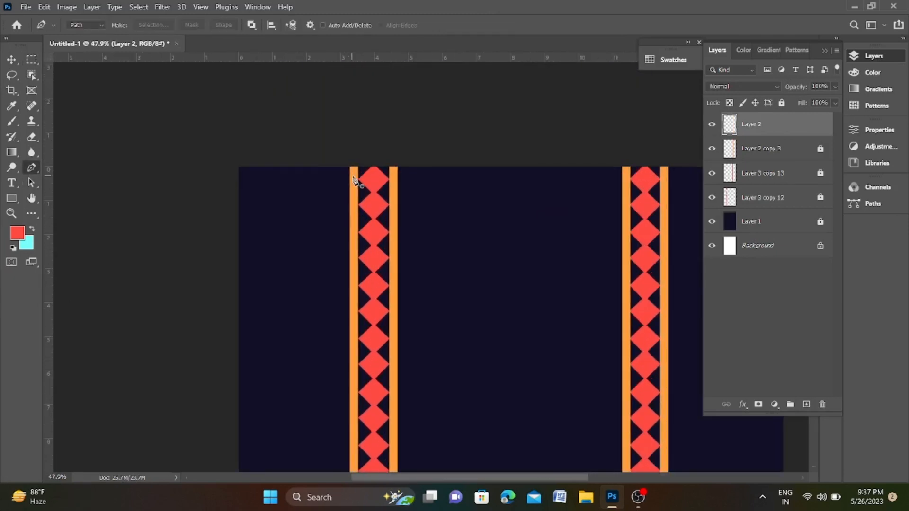
{"action": "scroll", "coordinate": [379, 85], "scroll_direction": "up", "scroll_amount": 4}
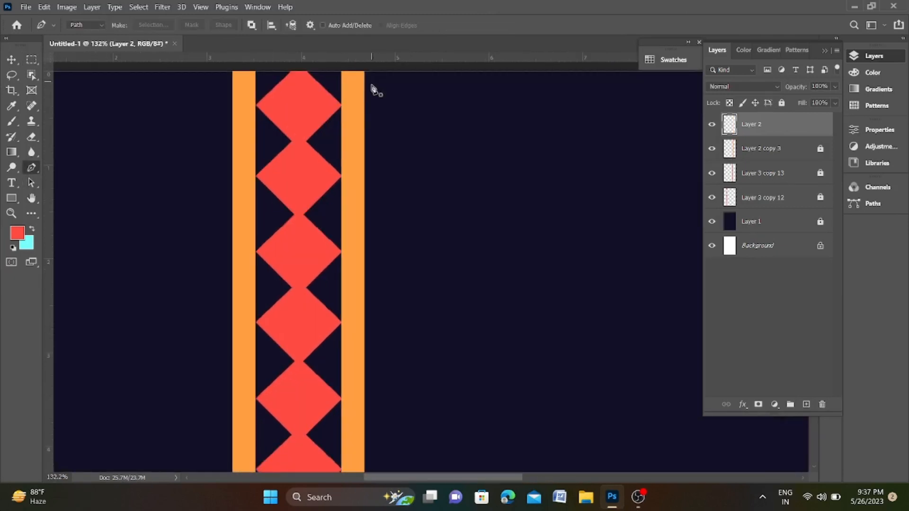
Duplicate the left diamond column as an unlocked layer above the stripe layer and delete the empty Layer 2.
{"action": "scroll", "coordinate": [373, 87], "scroll_direction": "down", "scroll_amount": 6}
{"action": "left_click", "coordinate": [784, 201]}
{"action": "left_click", "coordinate": [825, 176]}
{"action": "left_click", "coordinate": [819, 198]}
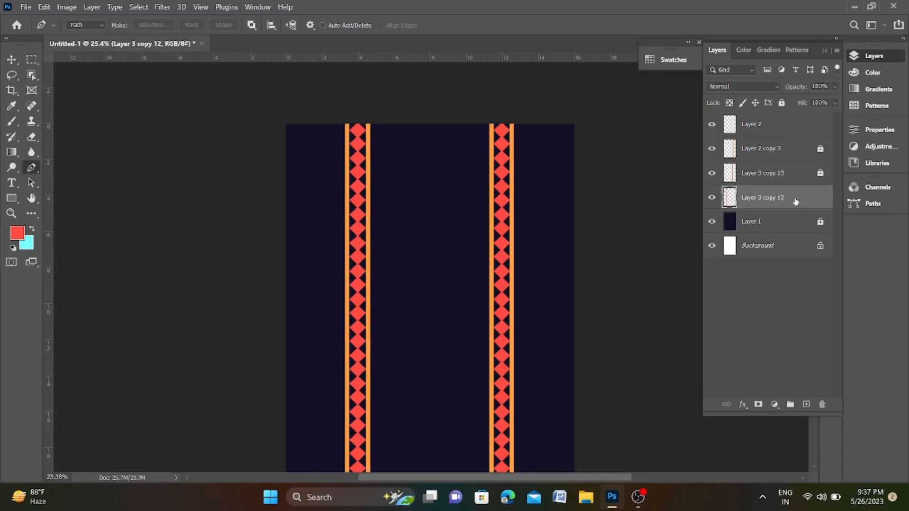
{"action": "key", "text": "ctrl+j"}
{"action": "left_click_drag", "start_coordinate": [795, 203], "coordinate": [796, 137]}
{"action": "left_click", "coordinate": [804, 216]}
{"action": "left_click", "coordinate": [771, 125]}
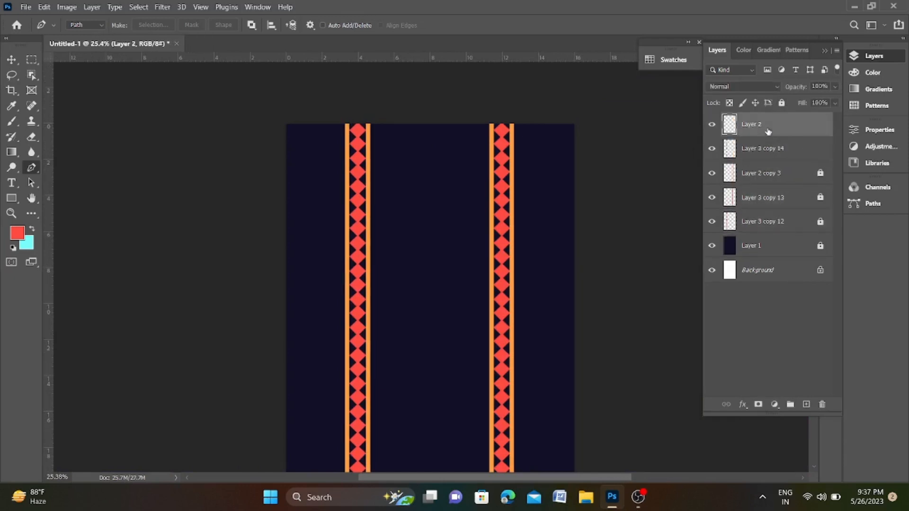
{"action": "key", "text": "Delete"}
Enlarge the duplicated left diamond column to about 216% and place it over the outer orange stripe of the left pair.
{"action": "key", "text": "ctrl+t"}
{"action": "key", "text": "shift+Left"}
{"action": "key", "text": "shift+Left"}
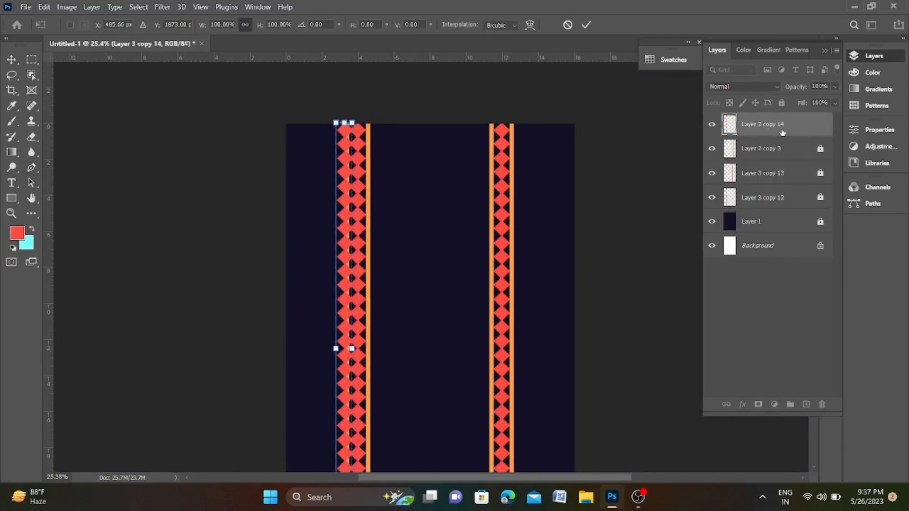
{"action": "scroll", "coordinate": [420, 110], "scroll_direction": "down", "scroll_amount": 4}
{"action": "left_click_drag", "start_coordinate": [367, 267], "coordinate": [353, 264]}
{"action": "key", "text": "Up"}
{"action": "key", "text": "Up"}
{"action": "key", "text": "Up"}
{"action": "key", "text": "Up"}
{"action": "key", "text": "Up"}
{"action": "key", "text": "Up"}
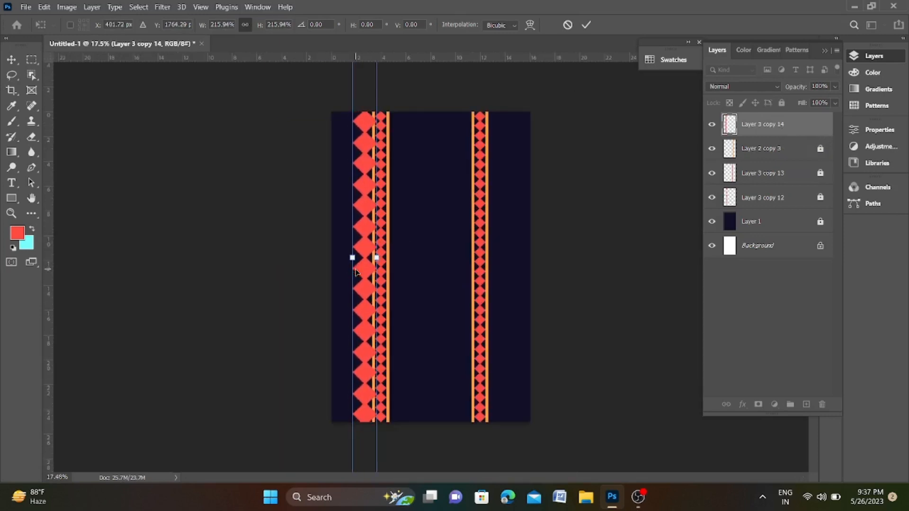
Shift the enlarged diamond column inward until it overlaps the left outer stripe and its small diamonds, and apply the transform.
{"action": "key", "text": "Left"}
{"action": "key", "text": "Left"}
{"action": "key", "text": "Left"}
{"action": "key", "text": "Left"}
{"action": "key", "text": "Left"}
{"action": "key", "text": "Left"}
{"action": "key", "text": "Left"}
{"action": "key", "text": "Left"}
{"action": "key", "text": "Left"}
{"action": "key", "text": "Left"}
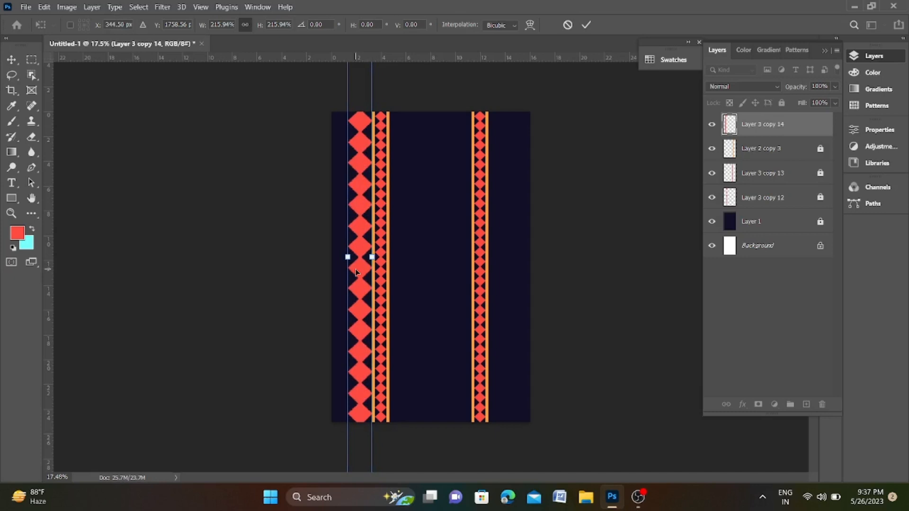
{"action": "key", "text": "shift+Right"}
{"action": "key", "text": "shift+Right"}
{"action": "key", "text": "shift+Right"}
{"action": "key", "text": "shift+Right"}
{"action": "key", "text": "shift+Right"}
{"action": "key", "text": "shift+Right"}
{"action": "key", "text": "shift+Right"}
{"action": "key", "text": "shift+Right"}
{"action": "key", "text": "shift+Right"}
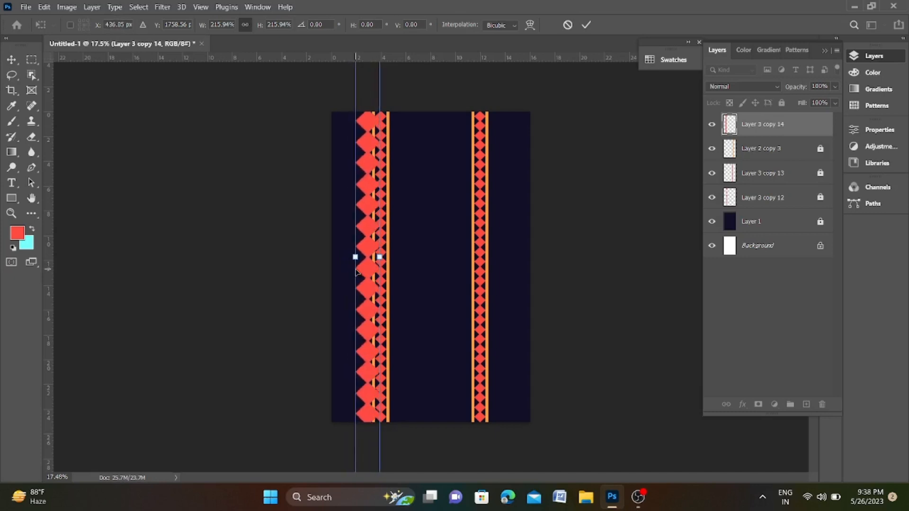
{"action": "key", "text": "shift+Right"}
{"action": "key", "text": "shift+Right"}
{"action": "key", "text": "shift+Right"}
{"action": "key", "text": "shift+Right"}
{"action": "key", "text": "shift+Right"}
{"action": "key", "text": "Return"}
Sample the orange of the left stripe pair as the foreground colour.
{"action": "key", "text": "p"}
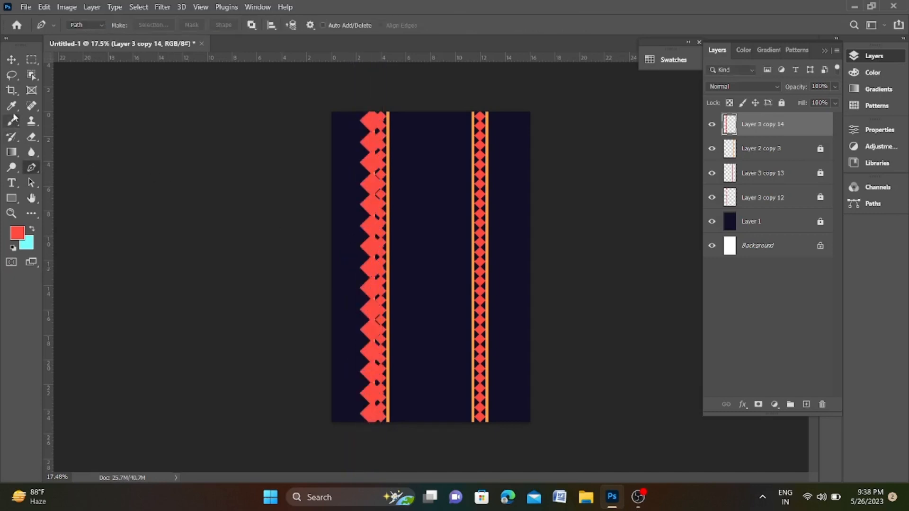
{"action": "left_click", "coordinate": [14, 106]}
{"action": "scroll", "coordinate": [394, 174], "scroll_direction": "up", "scroll_amount": 7}
{"action": "left_click", "coordinate": [368, 162]}
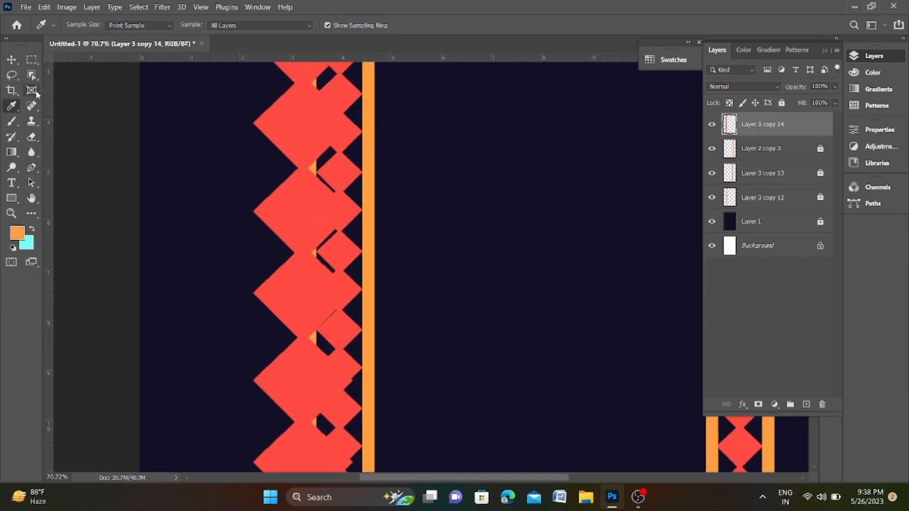
Select all the enlarged diamonds with the Magic Wand, fill them with the orange foreground colour and deselect.
{"action": "left_click_drag", "start_coordinate": [32, 75], "coordinate": [66, 78]}
{"action": "right_click", "coordinate": [31, 75]}
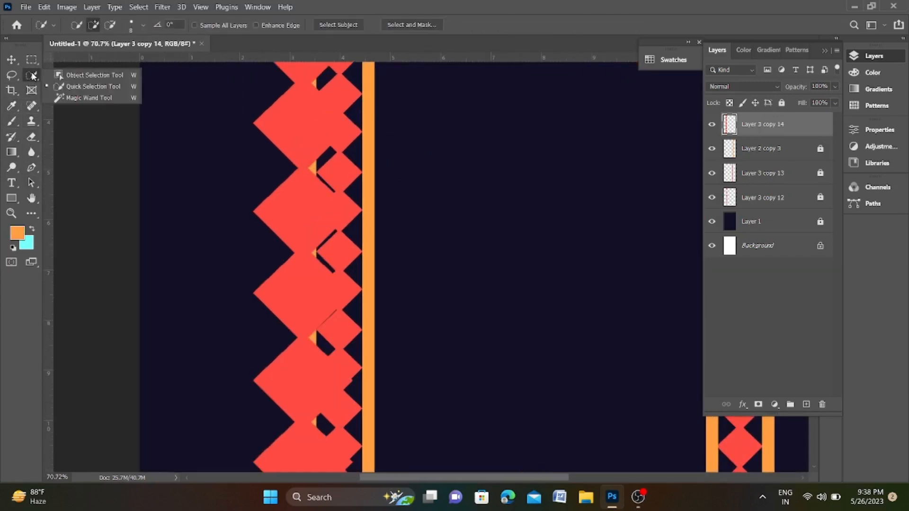
{"action": "left_click", "coordinate": [71, 97]}
{"action": "left_click", "coordinate": [342, 137]}
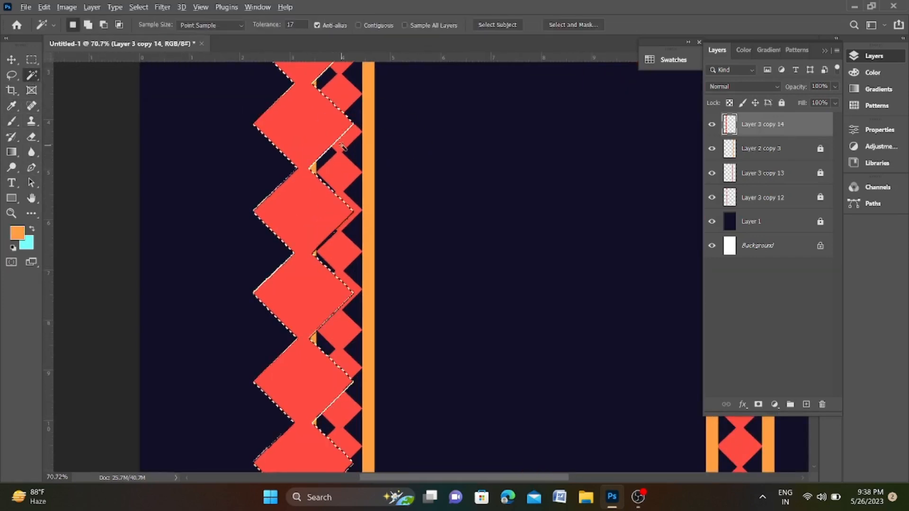
{"action": "key", "text": "alt+BackSpace"}
{"action": "scroll", "coordinate": [385, 220], "scroll_direction": "down", "scroll_amount": 5}
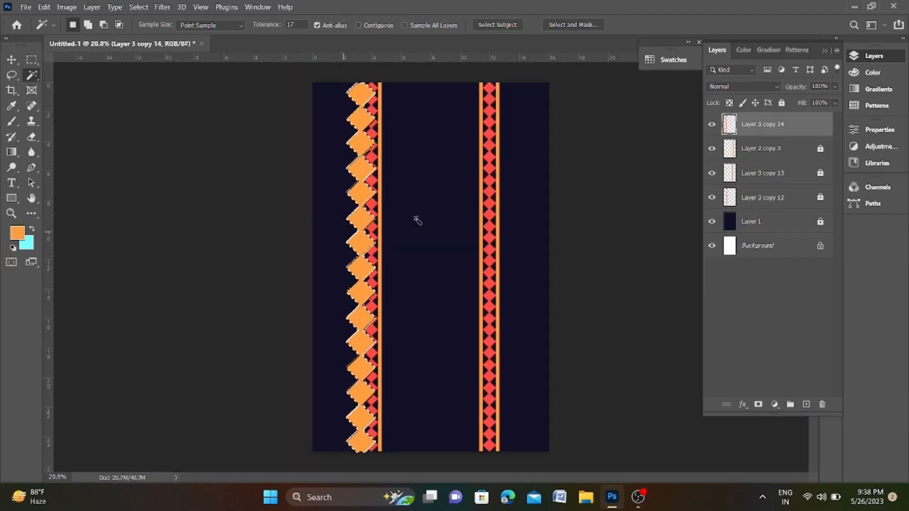
{"action": "key", "text": "ctrl+d"}
Move the large orange diamond layer directly above Layer 1 and remove the part extending inward past the left outer stripe.
{"action": "left_click_drag", "start_coordinate": [785, 128], "coordinate": [767, 209]}
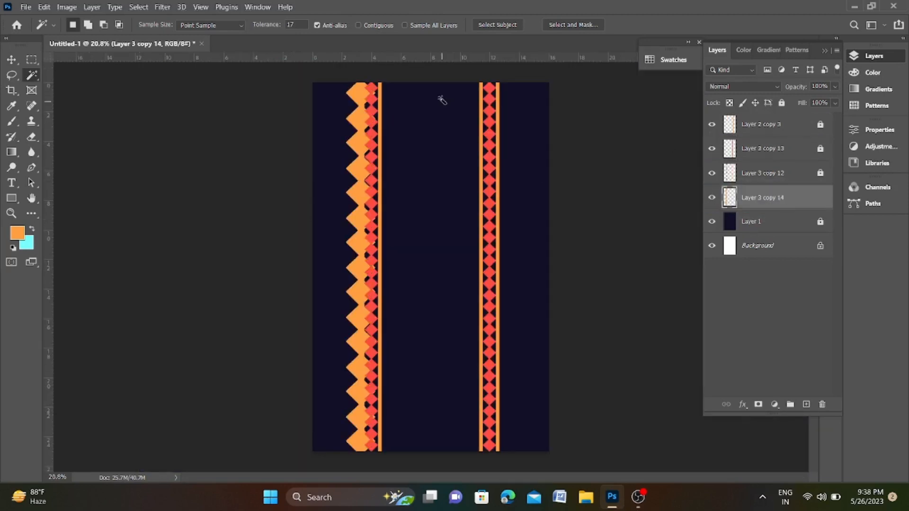
{"action": "key", "text": "m"}
{"action": "left_click_drag", "start_coordinate": [367, 81], "coordinate": [414, 390]}
{"action": "scroll", "coordinate": [414, 390], "scroll_direction": "up", "scroll_amount": 3}
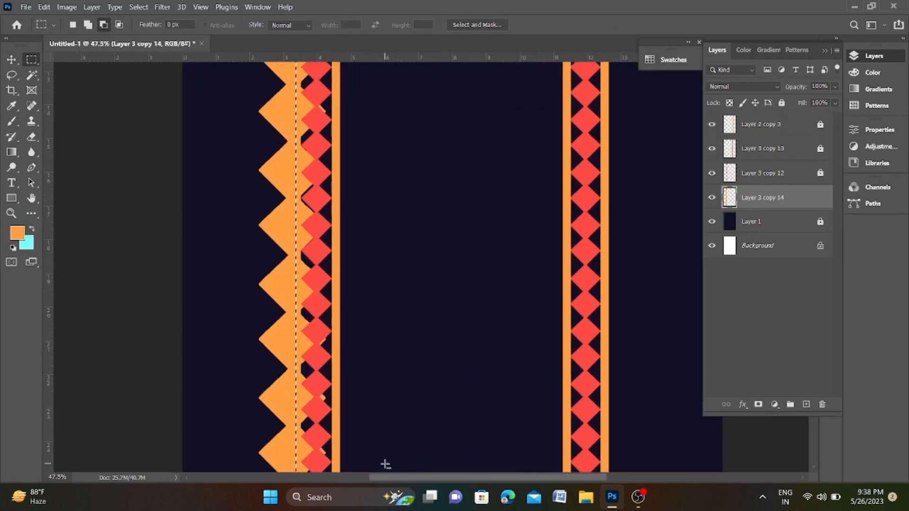
{"action": "scroll", "coordinate": [456, 266], "scroll_direction": "down", "scroll_amount": 5}
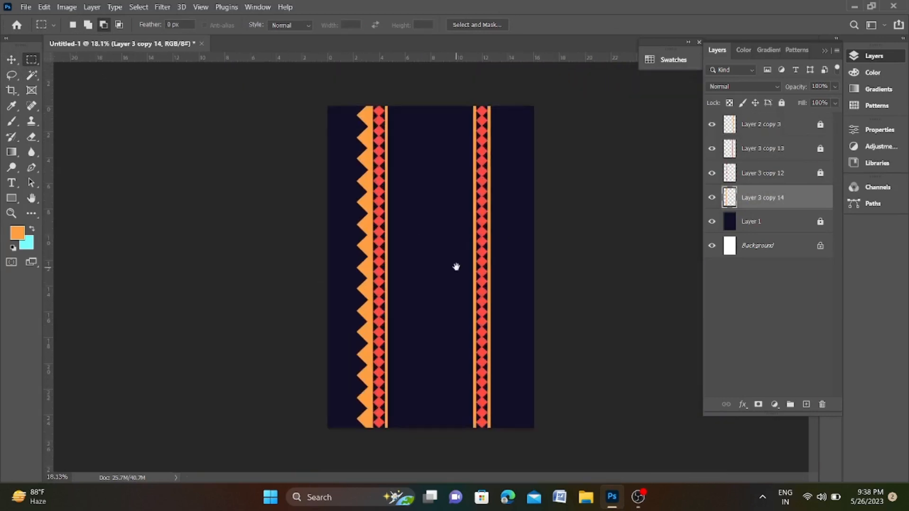
Duplicate the orange zigzag layer, flip the copy horizontally and move it to the outer side of the right stripe pair.
{"action": "key", "text": "ctrl+j"}
{"action": "key", "text": "ctrl+t"}
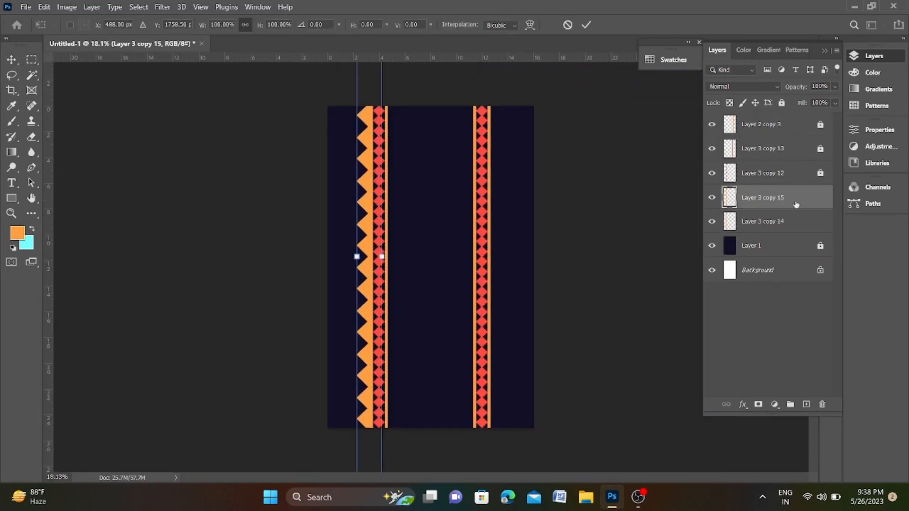
{"action": "right_click", "coordinate": [375, 223]}
{"action": "left_click", "coordinate": [447, 454]}
{"action": "left_click_drag", "start_coordinate": [369, 239], "coordinate": [497, 245]}
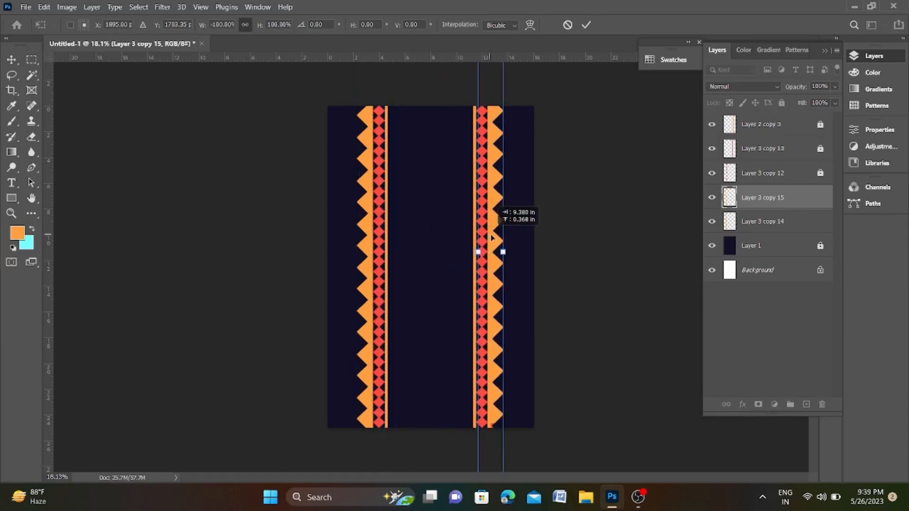
Nudge the mirrored zigzag level with the left one, leaving a narrow gap beside the right stripe, and make the left zigzag layer active.
{"action": "scroll", "coordinate": [507, 260], "scroll_direction": "up", "scroll_amount": 3}
{"action": "key", "text": "Up"}
{"action": "key", "text": "Up"}
{"action": "key", "text": "Up"}
{"action": "key", "text": "Up"}
{"action": "key", "text": "Up"}
{"action": "key", "text": "Left"}
{"action": "key", "text": "Left"}
{"action": "key", "text": "Left"}
{"action": "key", "text": "Left"}
{"action": "key", "text": "Left"}
{"action": "key", "text": "Left"}
{"action": "key", "text": "Left"}
{"action": "key", "text": "Left"}
{"action": "key", "text": "Left"}
{"action": "key", "text": "Left"}
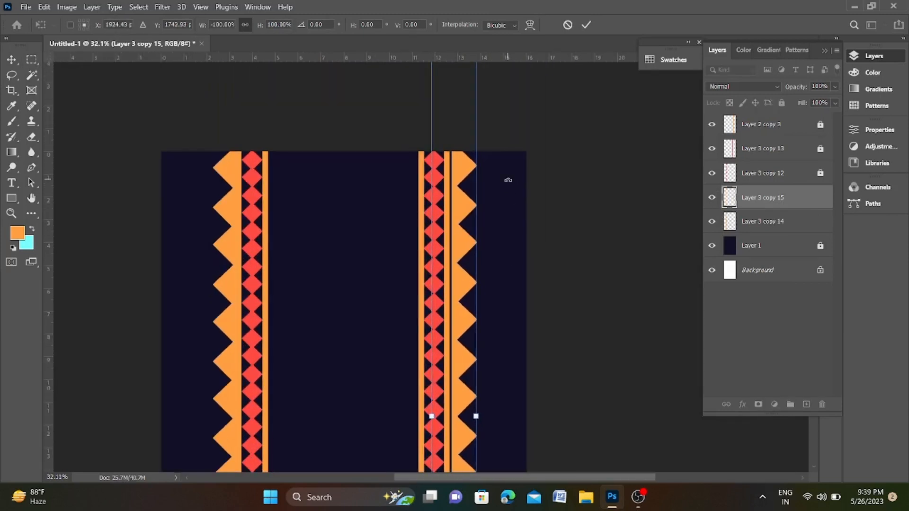
{"action": "key", "text": "Right"}
{"action": "key", "text": "Right"}
{"action": "key", "text": "Right"}
{"action": "key", "text": "Right"}
{"action": "key", "text": "Right"}
{"action": "key", "text": "Right"}
{"action": "key", "text": "Right"}
{"action": "key", "text": "Right"}
{"action": "key", "text": "Right"}
{"action": "key", "text": "Right"}
{"action": "key", "text": "Right"}
{"action": "key", "text": "Right"}
{"action": "key", "text": "Right"}
{"action": "key", "text": "Return"}
{"action": "left_click", "coordinate": [761, 219]}
{"action": "key", "text": "ctrl+j"}
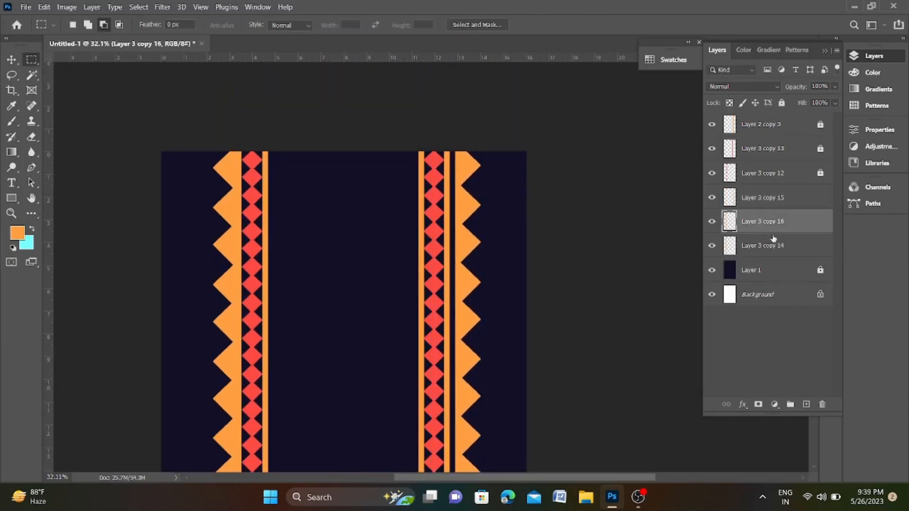
{"action": "key", "text": "ctrl+t"}
{"action": "key", "text": "Left"}
{"action": "key", "text": "Left"}
{"action": "key", "text": "Left"}
{"action": "key", "text": "Left"}
{"action": "key", "text": "Left"}
{"action": "key", "text": "Left"}
{"action": "key", "text": "Left"}
{"action": "key", "text": "Left"}
{"action": "key", "text": "Left"}
{"action": "key", "text": "Left"}
{"action": "key", "text": "Left"}
{"action": "key", "text": "Left"}
{"action": "key", "text": "Left"}
{"action": "key", "text": "Left"}
{"action": "key", "text": "Left"}
{"action": "key", "text": "Left"}
{"action": "key", "text": "Left"}
{"action": "key", "text": "Left"}
{"action": "key", "text": "Left"}
{"action": "key", "text": "Left"}
{"action": "key", "text": "Left"}
{"action": "key", "text": "Left"}
{"action": "key", "text": "Left"}
{"action": "key", "text": "Left"}
{"action": "key", "text": "Left"}
{"action": "key", "text": "Left"}
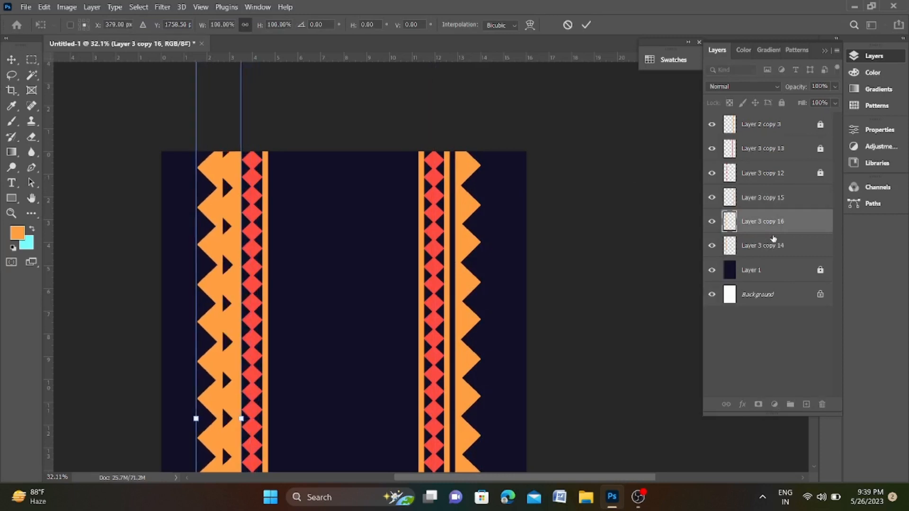
{"action": "key", "text": "Escape"}
{"action": "key", "text": "ctrl+z"}
Duplicate the left zigzag layer and shift the copy horizontally outward so its teeth form a second row beside the first.
{"action": "key", "text": "ctrl+j"}
{"action": "key", "text": "ctrl+t"}
{"action": "key", "text": "Left"}
{"action": "key", "text": "Left"}
{"action": "key", "text": "Left"}
{"action": "key", "text": "Left"}
{"action": "key", "text": "Left"}
{"action": "key", "text": "Left"}
{"action": "key", "text": "Left"}
{"action": "key", "text": "Left"}
{"action": "key", "text": "Left"}
{"action": "key", "text": "Left"}
{"action": "key", "text": "Left"}
{"action": "key", "text": "Left"}
{"action": "key", "text": "Left"}
{"action": "key", "text": "Left"}
{"action": "key", "text": "Left"}
{"action": "key", "text": "Left"}
{"action": "key", "text": "Left"}
{"action": "key", "text": "Left"}
{"action": "key", "text": "Left"}
{"action": "key", "text": "Left"}
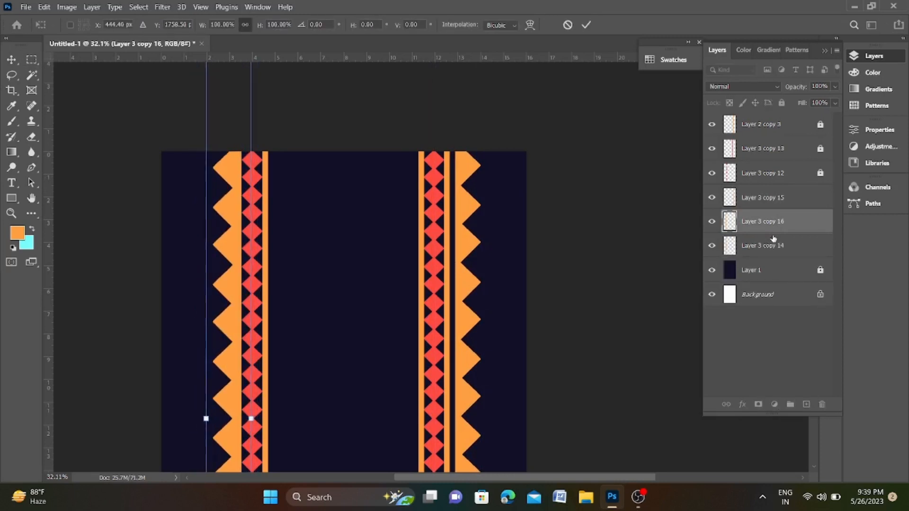
{"action": "key", "text": "Escape"}
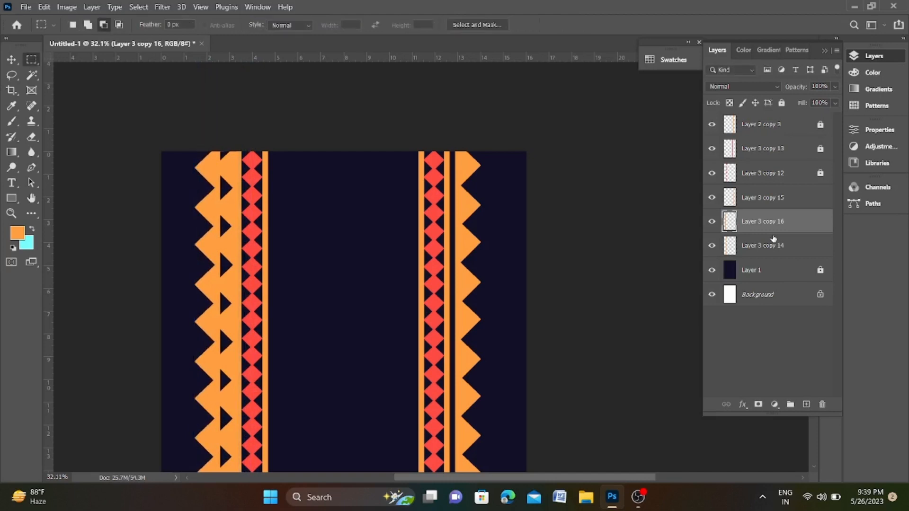
Undo the left zigzag duplicate and shift the original zigzag outward, leaving a narrow gap beside the left stripe pair.
{"action": "key", "text": "ctrl+z"}
{"action": "key", "text": "ctrl+t"}
{"action": "key", "text": "Left"}
{"action": "key", "text": "Left"}
{"action": "key", "text": "Left"}
{"action": "key", "text": "Left"}
{"action": "key", "text": "Left"}
{"action": "key", "text": "Left"}
{"action": "key", "text": "Left"}
{"action": "key", "text": "Left"}
{"action": "key", "text": "Left"}
{"action": "key", "text": "Left"}
{"action": "key", "text": "Left"}
{"action": "key", "text": "Left"}
{"action": "key", "text": "Left"}
{"action": "key", "text": "Left"}
{"action": "key", "text": "Left"}
{"action": "key", "text": "Left"}
{"action": "key", "text": "Left"}
{"action": "key", "text": "Left"}
{"action": "key", "text": "Left"}
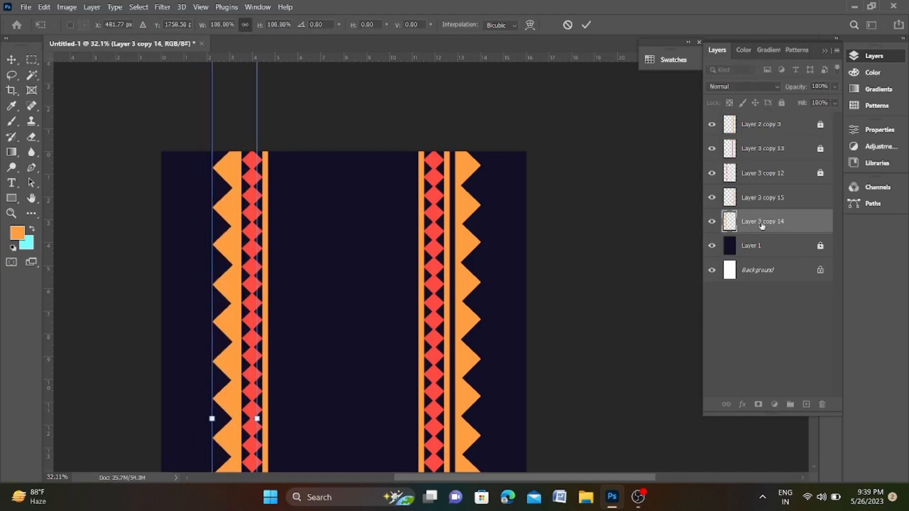
{"action": "key", "text": "Return"}
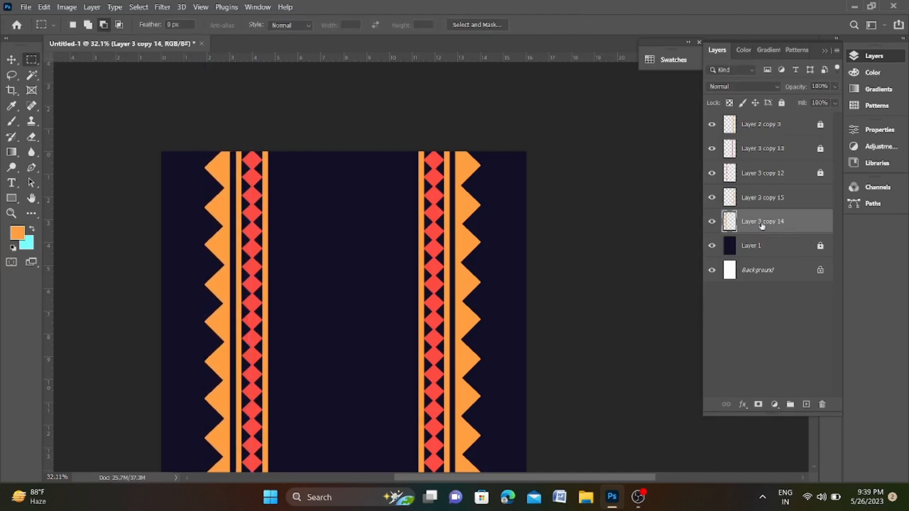
{"action": "scroll", "coordinate": [447, 264], "scroll_direction": "down", "scroll_amount": 3}
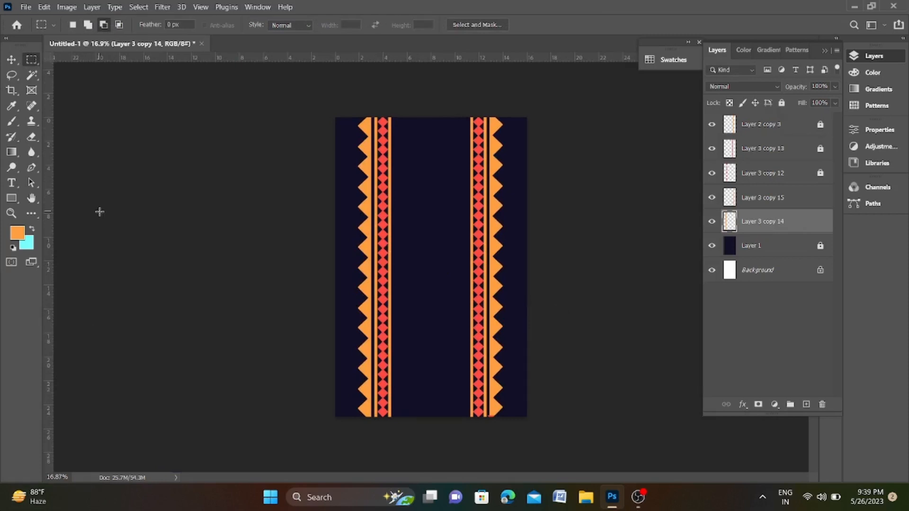
Duplicate the right orange zigzag layer and place the copy flush along the canvas's left edge, teeth facing inward.
{"action": "left_click", "coordinate": [755, 205]}
{"action": "key", "text": "ctrl+alt+t"}
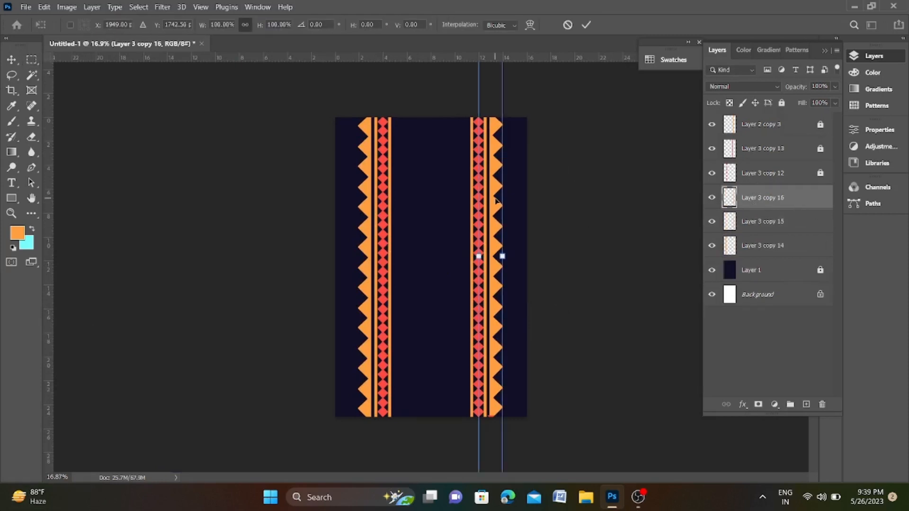
{"action": "left_click_drag", "start_coordinate": [495, 201], "coordinate": [347, 197]}
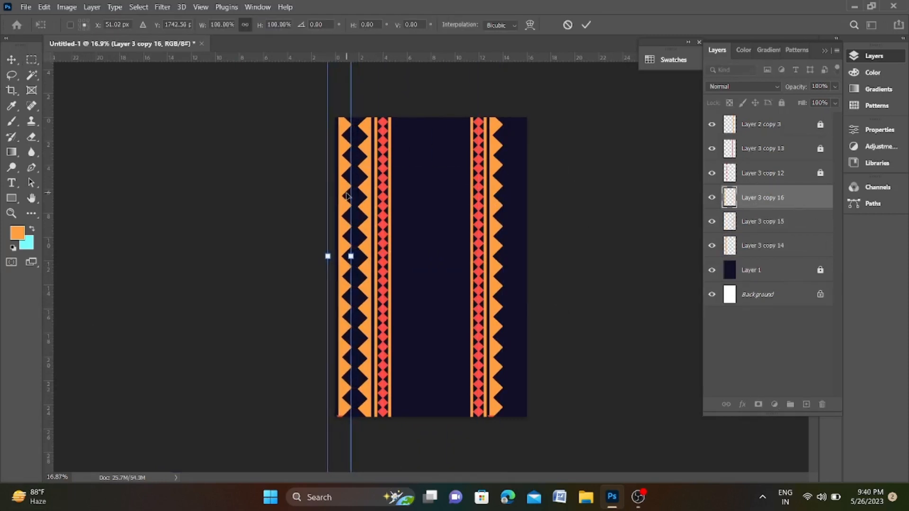
{"action": "key", "text": "Left"}
{"action": "key", "text": "Left"}
{"action": "key", "text": "Left"}
{"action": "key", "text": "Left"}
{"action": "key", "text": "Left"}
{"action": "key", "text": "Return"}
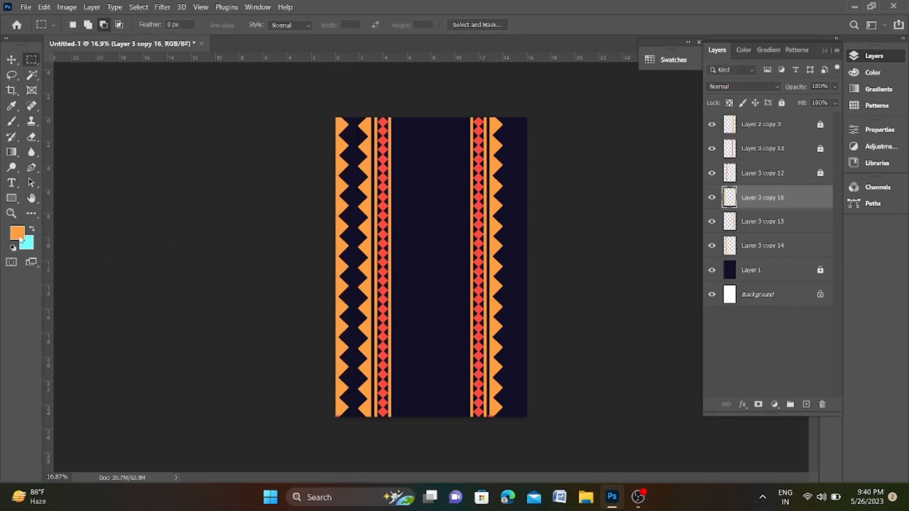
Set the foreground to a medium blue and recolour the zigzag on the canvas's left edge with it.
{"action": "left_click", "coordinate": [17, 232]}
{"action": "left_click", "coordinate": [397, 400]}
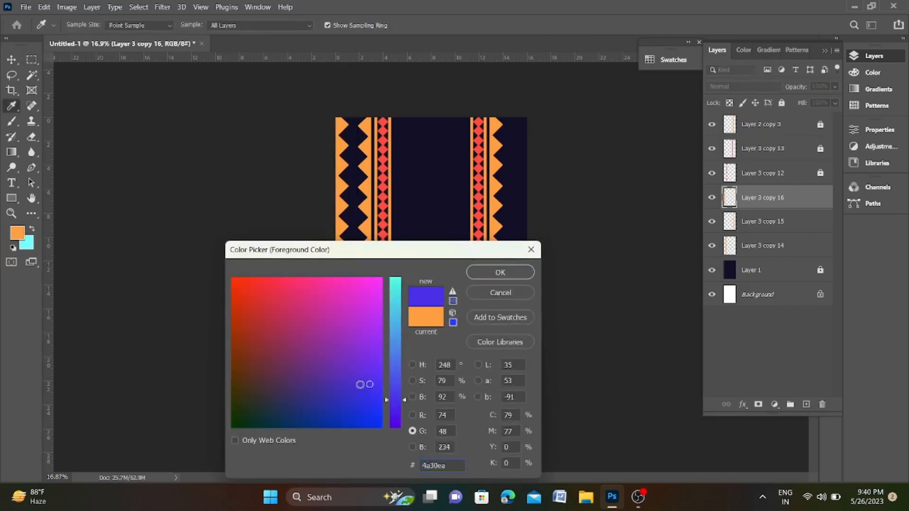
{"action": "left_click", "coordinate": [365, 351]}
{"action": "left_click", "coordinate": [395, 309]}
{"action": "left_click_drag", "start_coordinate": [347, 401], "coordinate": [352, 421]}
{"action": "left_click", "coordinate": [393, 329]}
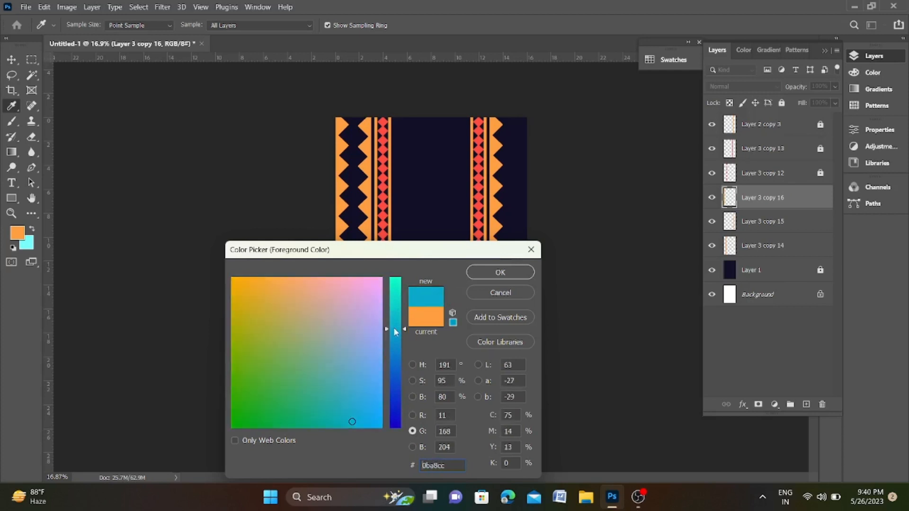
{"action": "left_click_drag", "start_coordinate": [396, 331], "coordinate": [390, 328]}
{"action": "left_click", "coordinate": [500, 272]}
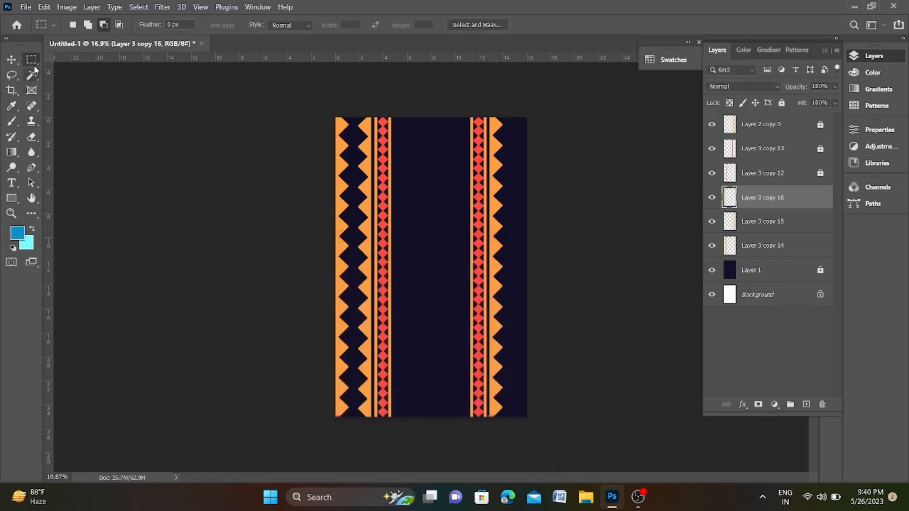
{"action": "left_click", "coordinate": [32, 75]}
{"action": "left_click", "coordinate": [340, 189]}
{"action": "key", "text": "alt+BackSpace"}
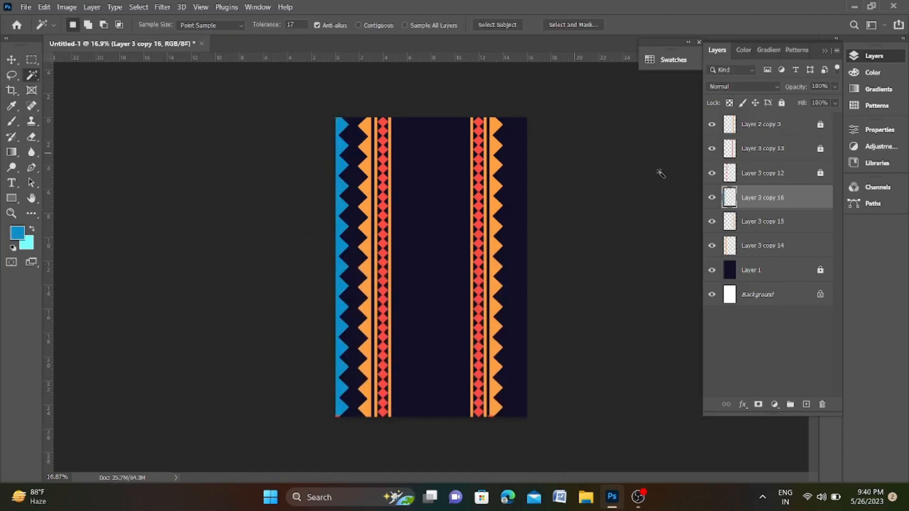
Duplicate the blue zigzag layer and shift the copy slightly outward past the canvas's left edge.
{"action": "key", "text": "ctrl+j"}
{"action": "key", "text": "ctrl+t"}
{"action": "key", "text": "Left"}
{"action": "key", "text": "Left"}
{"action": "key", "text": "Left"}
{"action": "key", "text": "Left"}
{"action": "key", "text": "Left"}
{"action": "key", "text": "Left"}
{"action": "key", "text": "Left"}
{"action": "key", "text": "Left"}
{"action": "key", "text": "Left"}
{"action": "key", "text": "Left"}
{"action": "key", "text": "Left"}
{"action": "key", "text": "Left"}
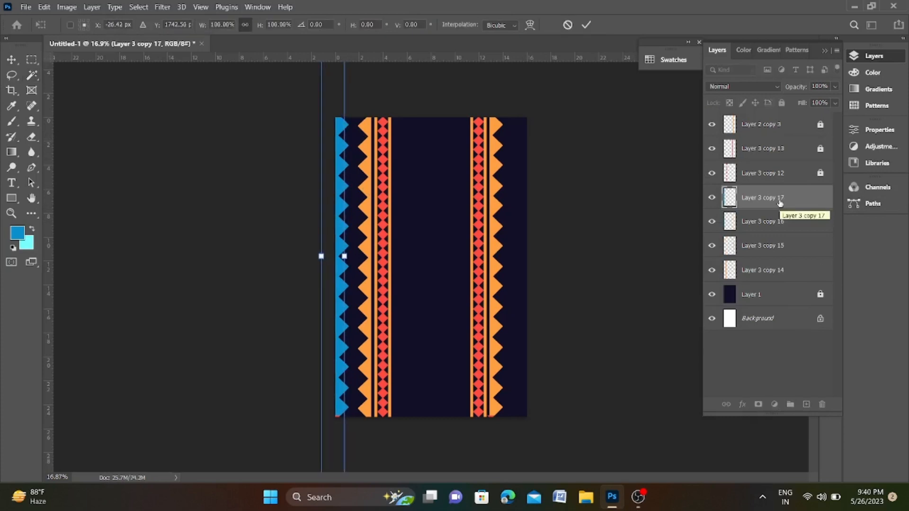
Fill the shifted zigzag copy with the background navy to leave a blue zigzag line, and merge it with the blue layer.
{"action": "left_click", "coordinate": [32, 76]}
{"action": "left_click", "coordinate": [730, 198], "text": "ctrl"}
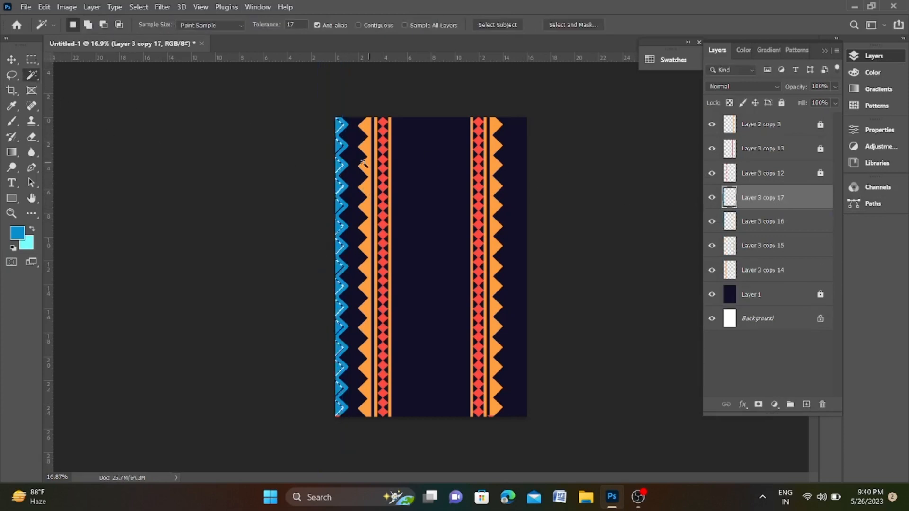
{"action": "scroll", "coordinate": [430, 267], "scroll_direction": "up", "scroll_amount": 1}
{"action": "left_click", "coordinate": [16, 110]}
{"action": "left_click", "coordinate": [412, 164]}
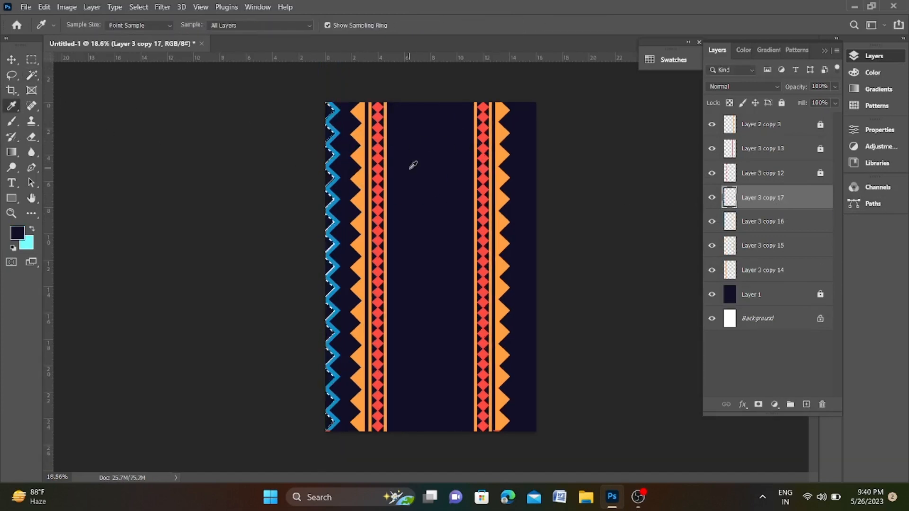
{"action": "key", "text": "ctrl+j"}
{"action": "key", "text": "ctrl+t"}
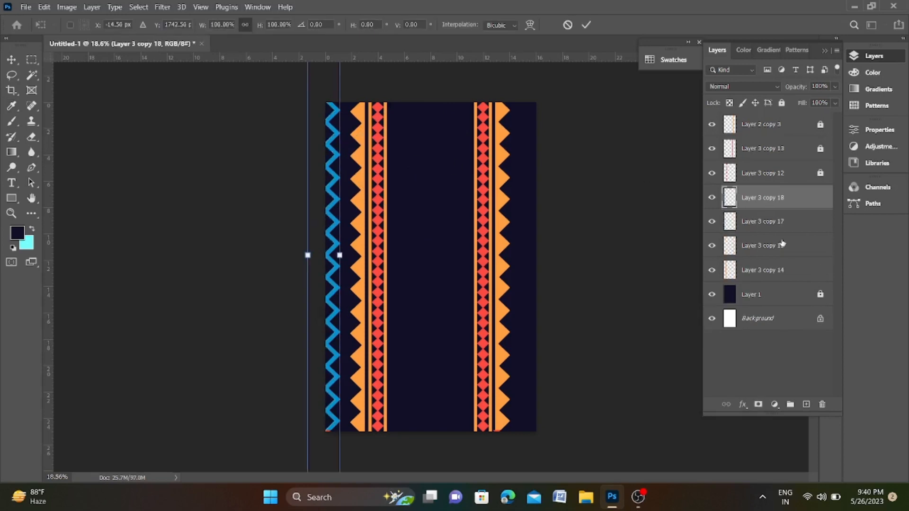
{"action": "key", "text": "Right"}
{"action": "key", "text": "Right"}
{"action": "key", "text": "Right"}
{"action": "key", "text": "Right"}
{"action": "key", "text": "Right"}
{"action": "key", "text": "Right"}
{"action": "key", "text": "Right"}
{"action": "key", "text": "Right"}
{"action": "key", "text": "Escape"}
{"action": "key", "text": "ctrl+z"}
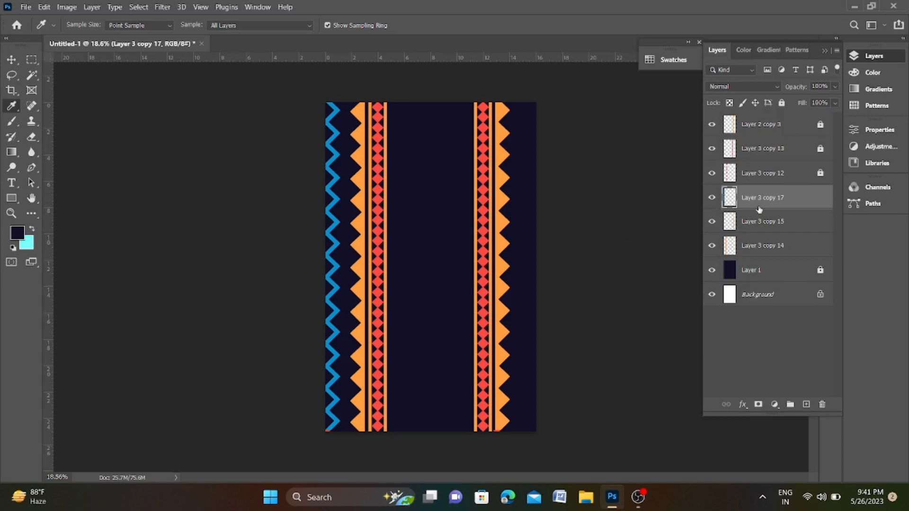
Duplicate the blue zigzag line, flip the copy horizontally and move it to the canvas's right edge.
{"action": "key", "text": "ctrl+t"}
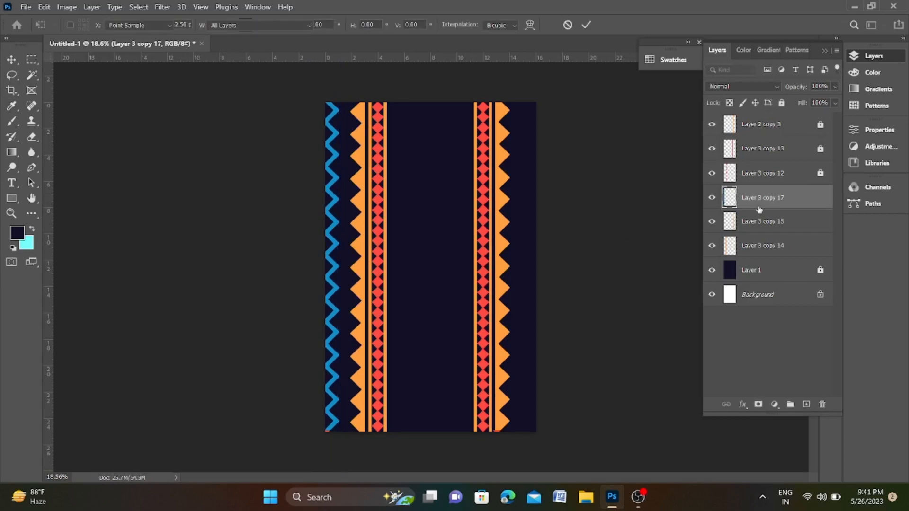
{"action": "right_click", "coordinate": [306, 255]}
{"action": "left_click", "coordinate": [376, 407]}
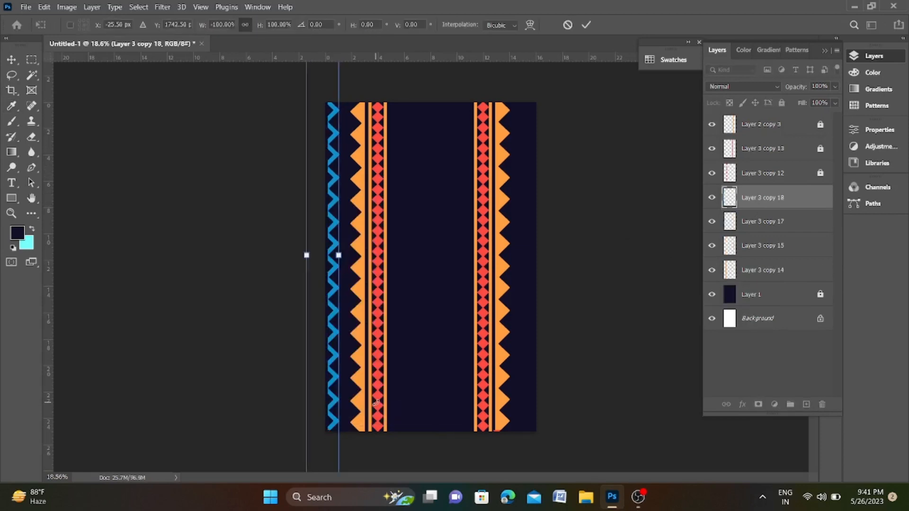
{"action": "left_click_drag", "start_coordinate": [339, 191], "coordinate": [548, 202]}
Nudge the mirrored blue zigzag up level with the left one and flush against the canvas's right edge.
{"action": "key", "text": "Up"}
{"action": "key", "text": "Up"}
{"action": "key", "text": "Up"}
{"action": "key", "text": "Up"}
{"action": "key", "text": "Up"}
{"action": "key", "text": "Up"}
{"action": "key", "text": "Up"}
{"action": "key", "text": "Up"}
{"action": "key", "text": "Up"}
{"action": "key", "text": "Up"}
{"action": "key", "text": "Up"}
{"action": "key", "text": "Up"}
{"action": "key", "text": "Up"}
{"action": "key", "text": "Up"}
{"action": "key", "text": "Up"}
{"action": "key", "text": "Up"}
{"action": "key", "text": "Up"}
{"action": "key", "text": "Up"}
{"action": "key", "text": "Up"}
{"action": "key", "text": "Up"}
{"action": "key", "text": "Right"}
{"action": "key", "text": "Right"}
{"action": "key", "text": "Right"}
{"action": "key", "text": "Right"}
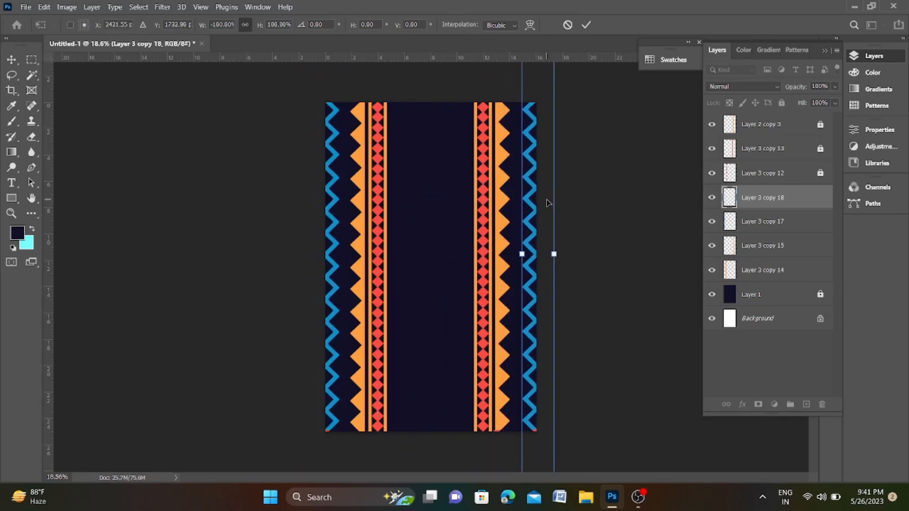
{"action": "key", "text": "Return"}
Load the left blue zigzag layer's shape as a selection and sample its blue as the foreground colour.
{"action": "key", "text": "i"}
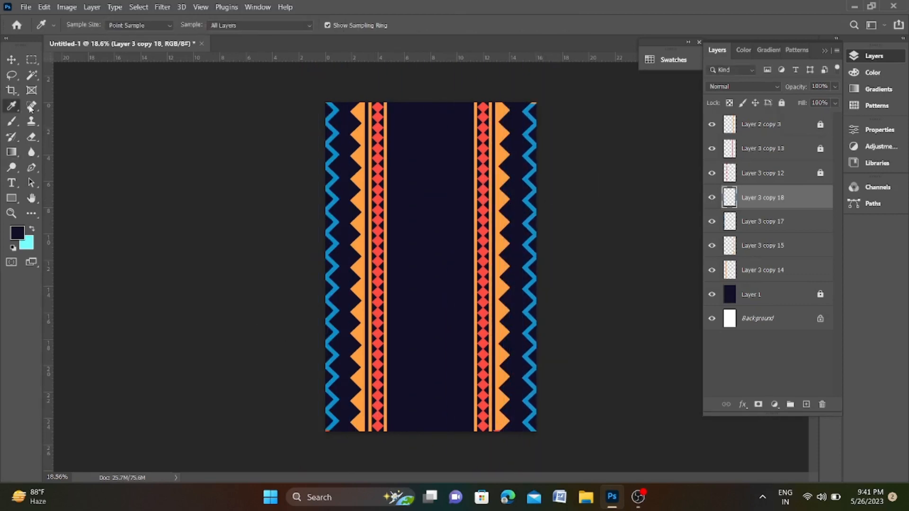
{"action": "key", "text": "w"}
{"action": "scroll", "coordinate": [324, 359], "scroll_direction": "up", "scroll_amount": 6}
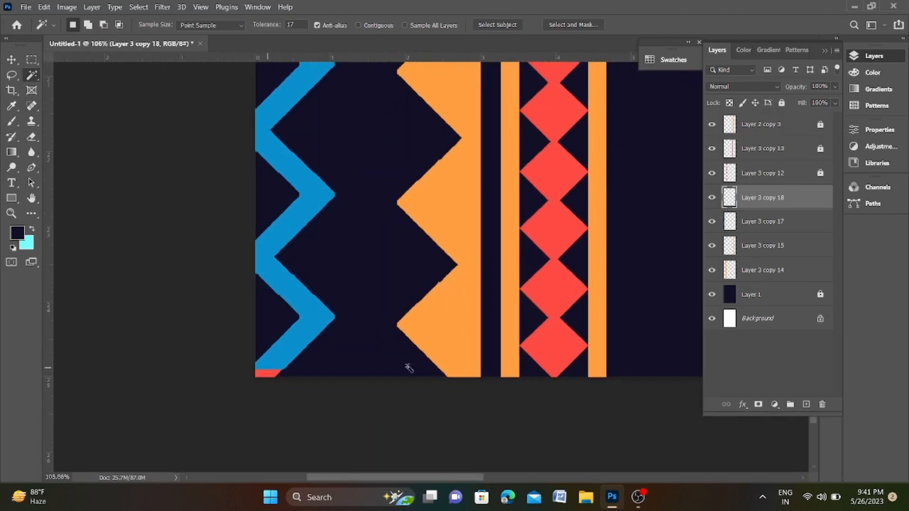
{"action": "left_click", "coordinate": [731, 228], "text": "ctrl"}
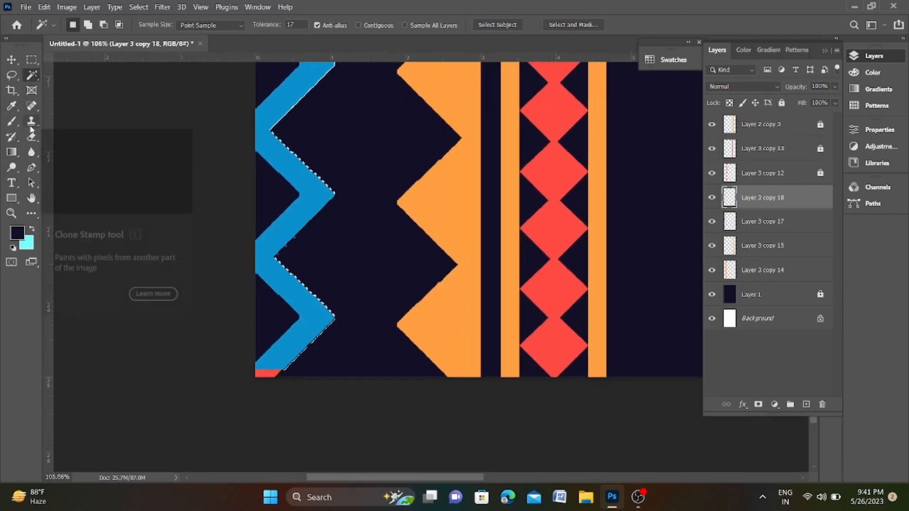
{"action": "left_click", "coordinate": [11, 106]}
{"action": "left_click", "coordinate": [270, 105]}
Try to fill the selected left zigzag shape with the sampled blue.
{"action": "key", "text": "alt+BackSpace"}
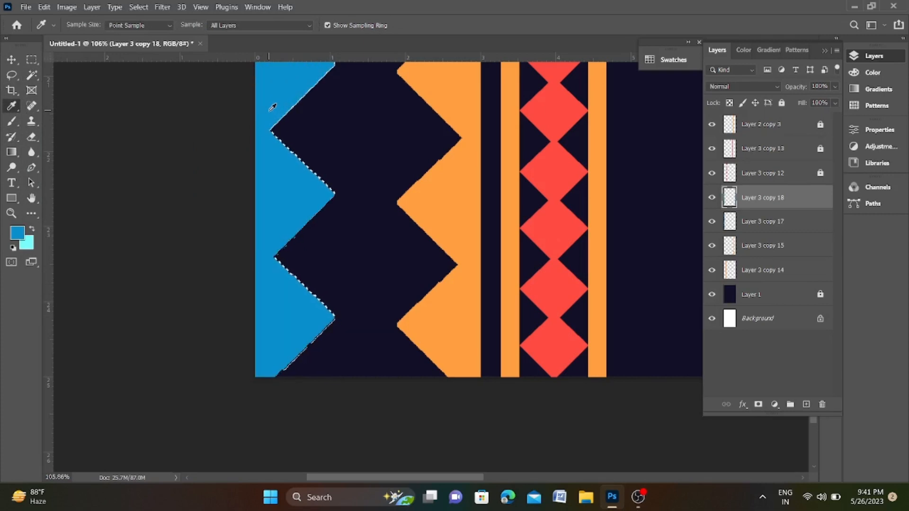
{"action": "key", "text": "ctrl+z"}
{"action": "key", "text": "ctrl+d"}
Toggle the visibility of the blue and orange zigzag layers one by one to identify what each contains.
{"action": "scroll", "coordinate": [394, 144], "scroll_direction": "down", "scroll_amount": 8}
{"action": "scroll", "coordinate": [552, 193], "scroll_direction": "up", "scroll_amount": 4}
{"action": "scroll", "coordinate": [552, 193], "scroll_direction": "down", "scroll_amount": 1}
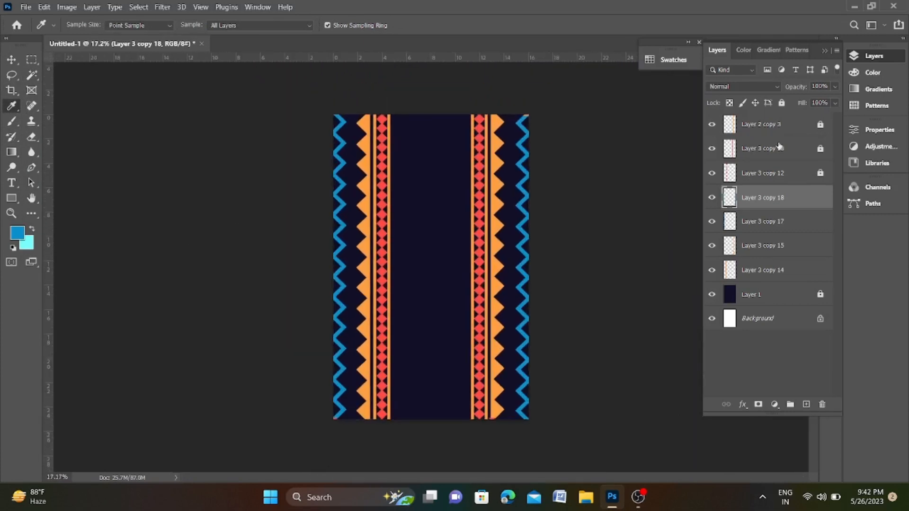
{"action": "left_click", "coordinate": [711, 199]}
{"action": "left_click", "coordinate": [711, 198]}
{"action": "left_click", "coordinate": [711, 222]}
{"action": "left_click", "coordinate": [711, 223]}
{"action": "left_click", "coordinate": [711, 247]}
{"action": "left_click", "coordinate": [711, 247]}
{"action": "left_click", "coordinate": [712, 270]}
{"action": "left_click", "coordinate": [711, 270]}
Paint Bucket the red remnant at the lower end of the left blue zigzag with blue on Layer 3 copy 17.
{"action": "scroll", "coordinate": [324, 420], "scroll_direction": "up", "scroll_amount": 8}
{"action": "key", "text": "w"}
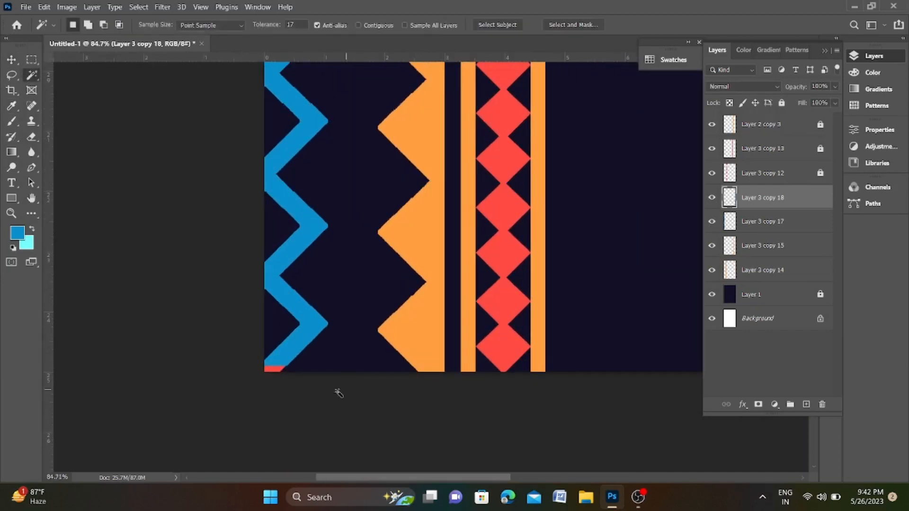
{"action": "left_click", "coordinate": [271, 382]}
{"action": "key", "text": "ctrl+d"}
{"action": "scroll", "coordinate": [359, 357], "scroll_direction": "up", "scroll_amount": 3}
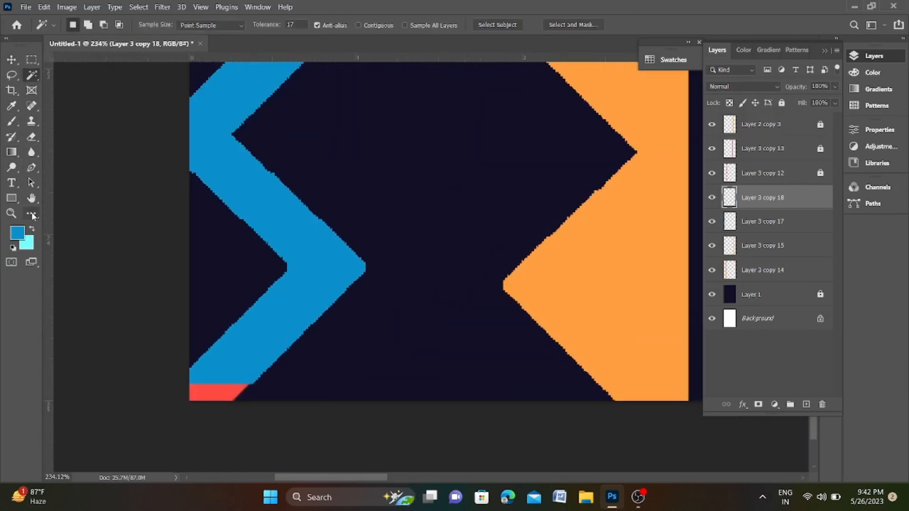
{"action": "left_click", "coordinate": [33, 215]}
{"action": "right_click", "coordinate": [11, 154]}
{"action": "left_click", "coordinate": [79, 167]}
{"action": "left_click", "coordinate": [211, 397], "text": "ctrl"}
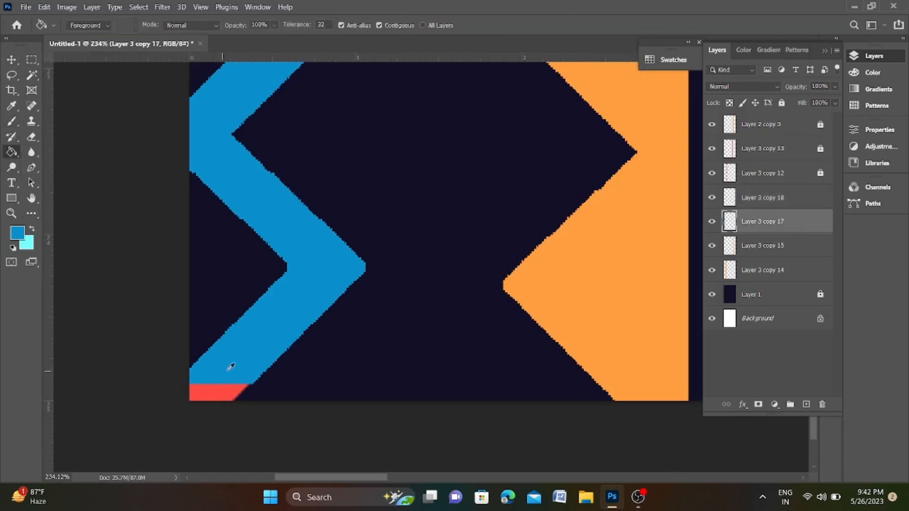
{"action": "scroll", "coordinate": [215, 388], "scroll_direction": "up", "scroll_amount": 2}
{"action": "scroll", "coordinate": [211, 384], "scroll_direction": "down", "scroll_amount": 10}
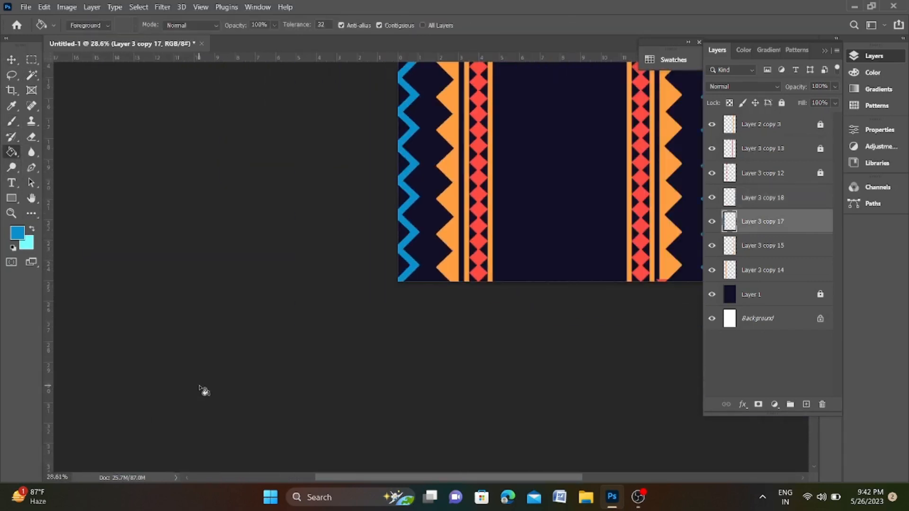
Fill the orange remnant at the upper end of the right blue zigzag with blue on Layer 3 copy 18.
{"action": "scroll", "coordinate": [502, 189], "scroll_direction": "up", "scroll_amount": 8}
{"action": "left_click", "coordinate": [452, 208]}
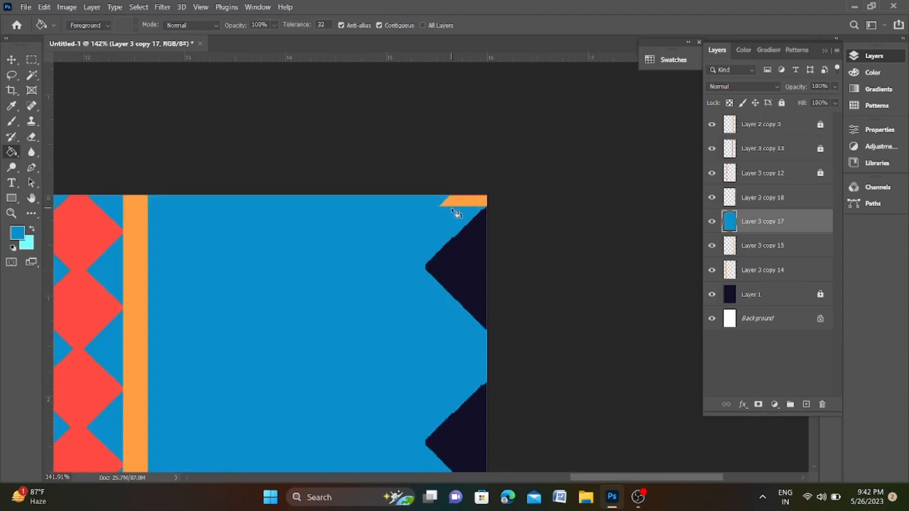
{"action": "key", "text": "ctrl+z"}
{"action": "left_click", "coordinate": [472, 204], "text": "ctrl"}
{"action": "scroll", "coordinate": [472, 158], "scroll_direction": "down", "scroll_amount": 8}
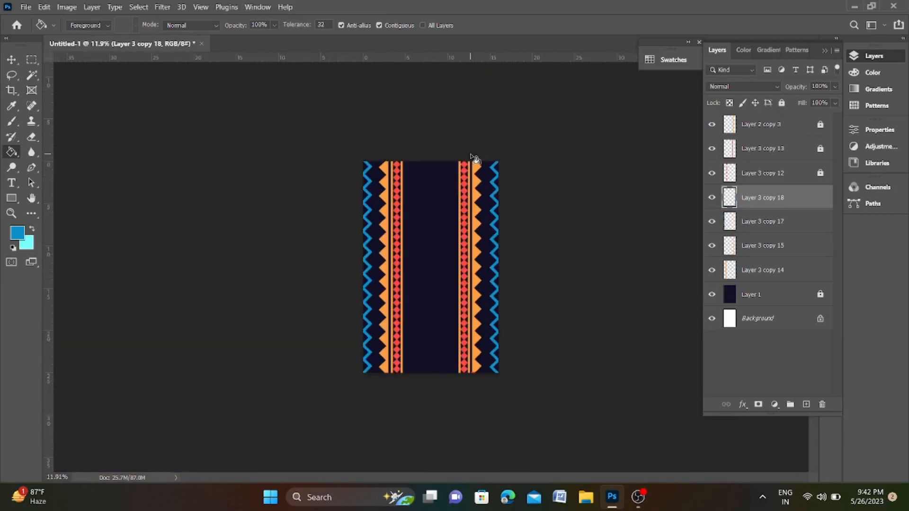
Check the four zigzag layers again by hiding and showing each in turn.
{"action": "left_click", "coordinate": [712, 200]}
{"action": "left_click", "coordinate": [711, 200]}
{"action": "left_click", "coordinate": [710, 222]}
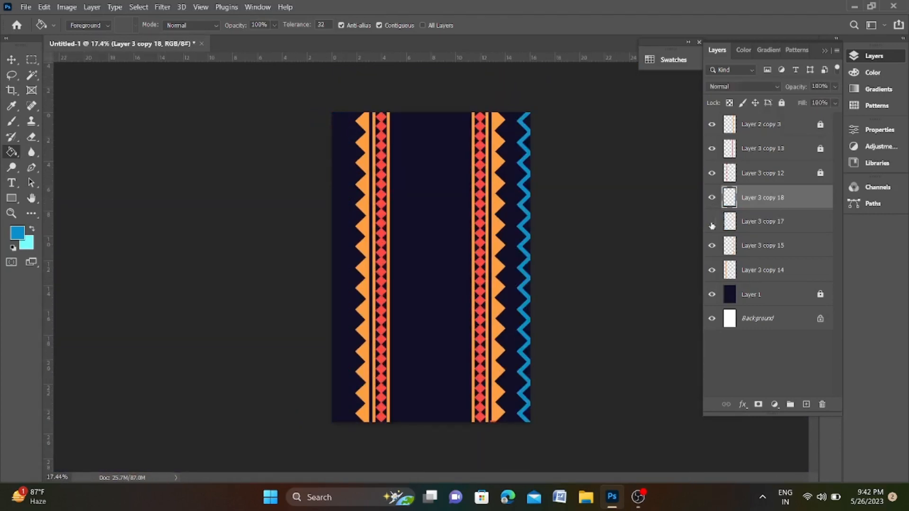
{"action": "left_click", "coordinate": [711, 222]}
{"action": "left_click", "coordinate": [710, 248]}
{"action": "left_click", "coordinate": [710, 247]}
{"action": "left_click", "coordinate": [710, 272]}
{"action": "left_click", "coordinate": [710, 273]}
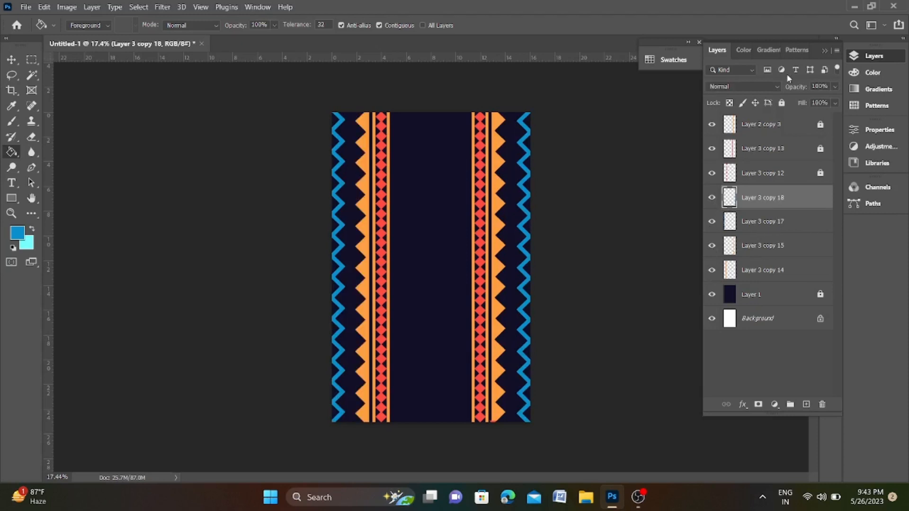
Lock the four zigzag layers and add a new empty layer above Layer 2 copy 3.
{"action": "left_click", "coordinate": [797, 268], "text": "shift"}
{"action": "left_click", "coordinate": [782, 103]}
{"action": "left_click", "coordinate": [771, 123]}
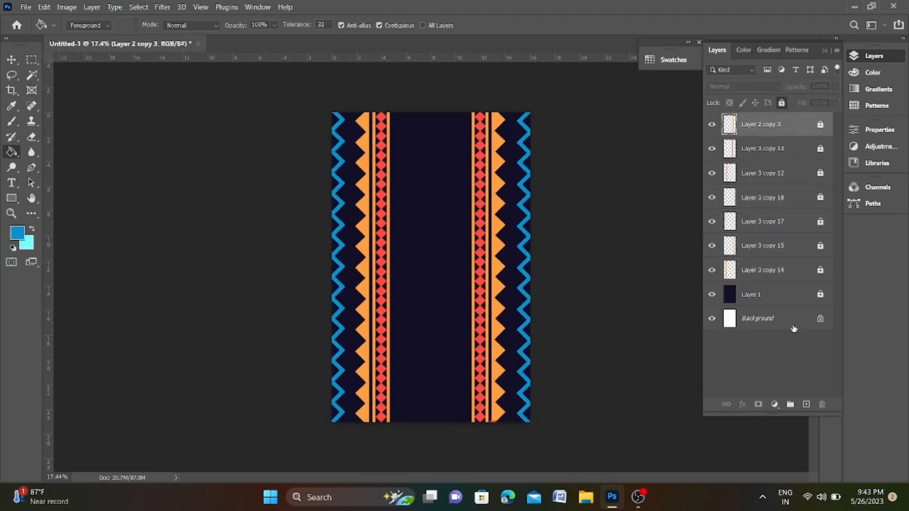
{"action": "left_click", "coordinate": [806, 404]}
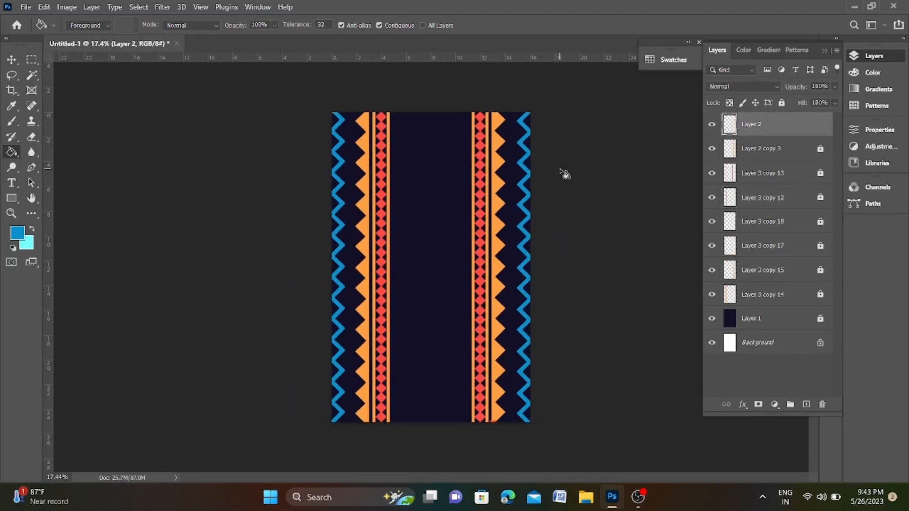
Draw a circular Elliptical Marquee selection in the upper part of the navy centre panel and fill it with blue on Layer 2.
{"action": "scroll", "coordinate": [456, 157], "scroll_direction": "up", "scroll_amount": 6}
{"action": "left_click_drag", "start_coordinate": [414, 183], "coordinate": [373, 237]}
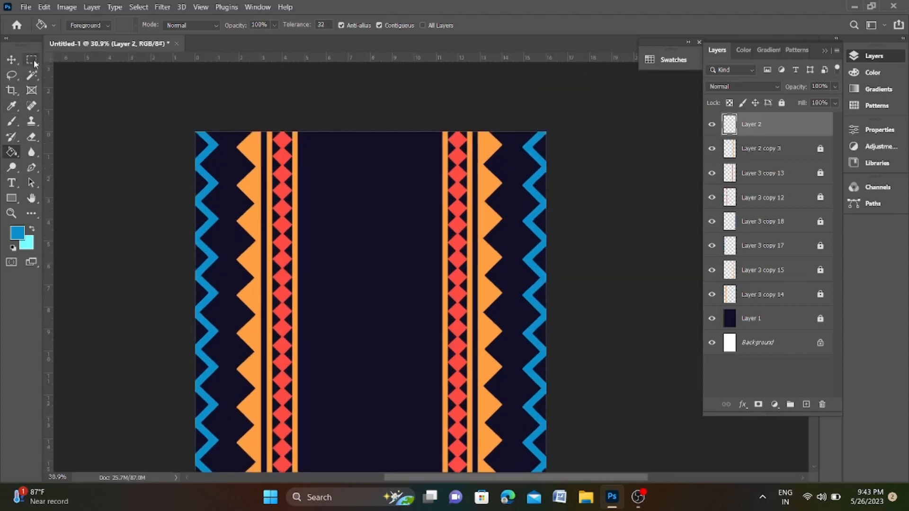
{"action": "right_click", "coordinate": [32, 59]}
{"action": "left_click", "coordinate": [76, 71]}
{"action": "left_click_drag", "start_coordinate": [329, 158], "coordinate": [419, 253]}
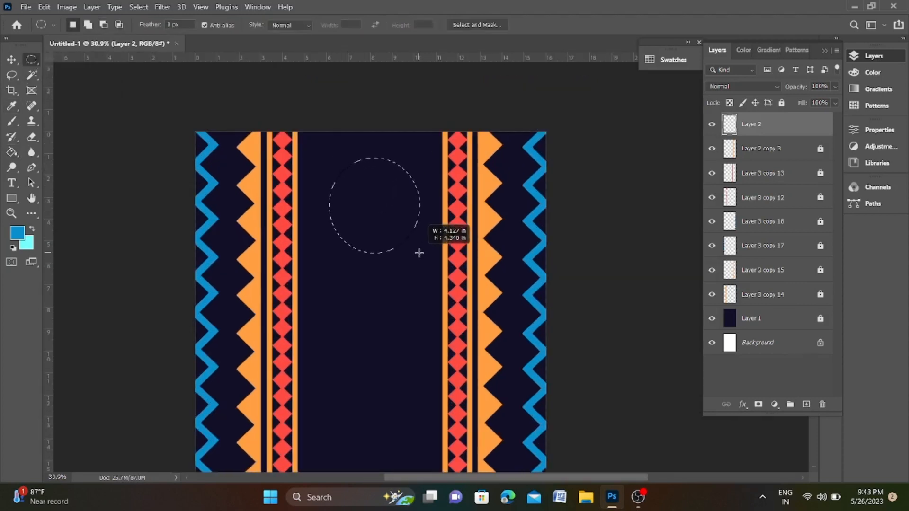
{"action": "left_click", "coordinate": [355, 192]}
{"action": "left_click_drag", "start_coordinate": [335, 177], "coordinate": [418, 260]}
{"action": "left_click_drag", "start_coordinate": [391, 211], "coordinate": [387, 199]}
{"action": "key", "text": "alt+BackSpace"}
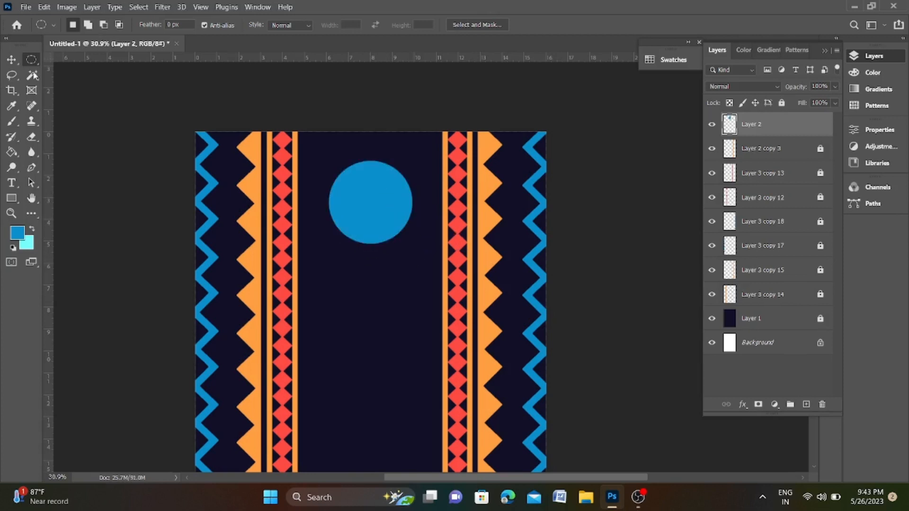
{"action": "key", "text": "b"}
{"action": "left_click", "coordinate": [101, 25]}
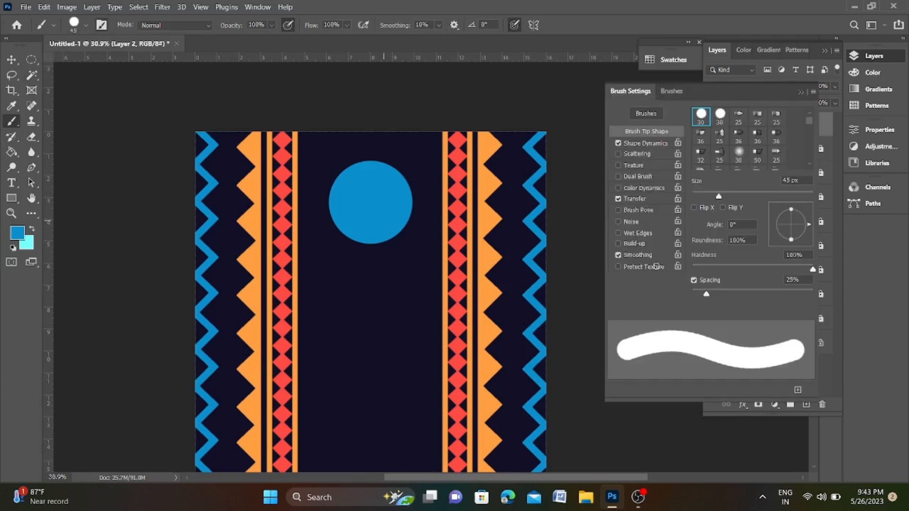
{"action": "scroll", "coordinate": [388, 171], "scroll_direction": "up", "scroll_amount": 4}
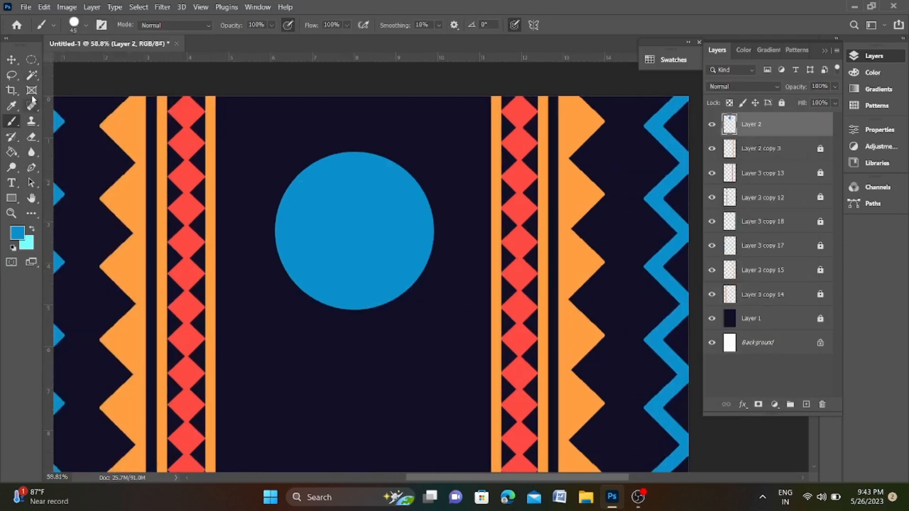
{"action": "left_click", "coordinate": [29, 168]}
On a new layer, fill a thin vertical rectangular strip across the blue circle with navy sampled from the background.
{"action": "left_click", "coordinate": [31, 59]}
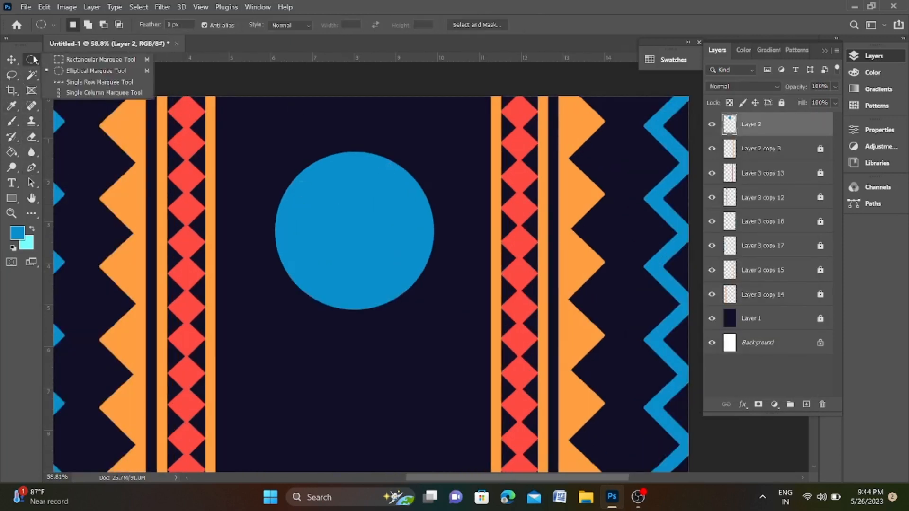
{"action": "left_click", "coordinate": [85, 61]}
{"action": "left_click", "coordinate": [806, 404]}
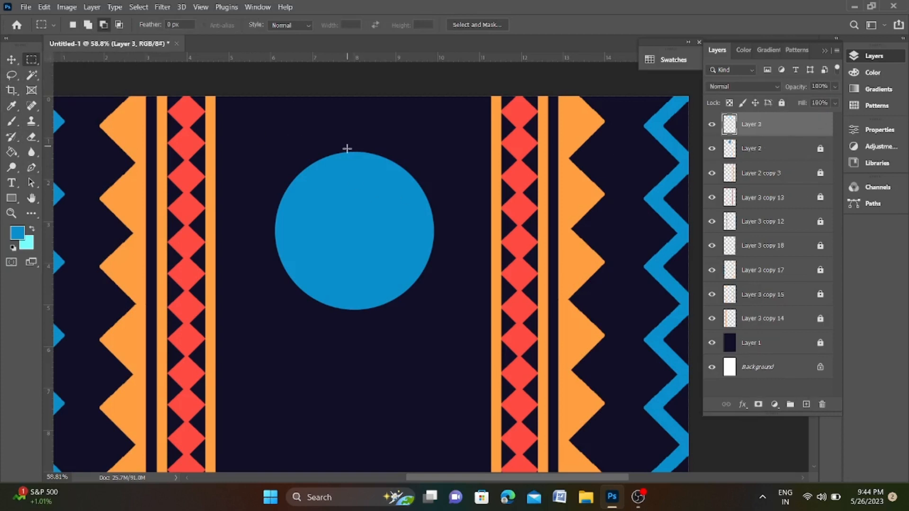
{"action": "left_click_drag", "start_coordinate": [346, 149], "coordinate": [350, 321]}
{"action": "left_click", "coordinate": [12, 105]}
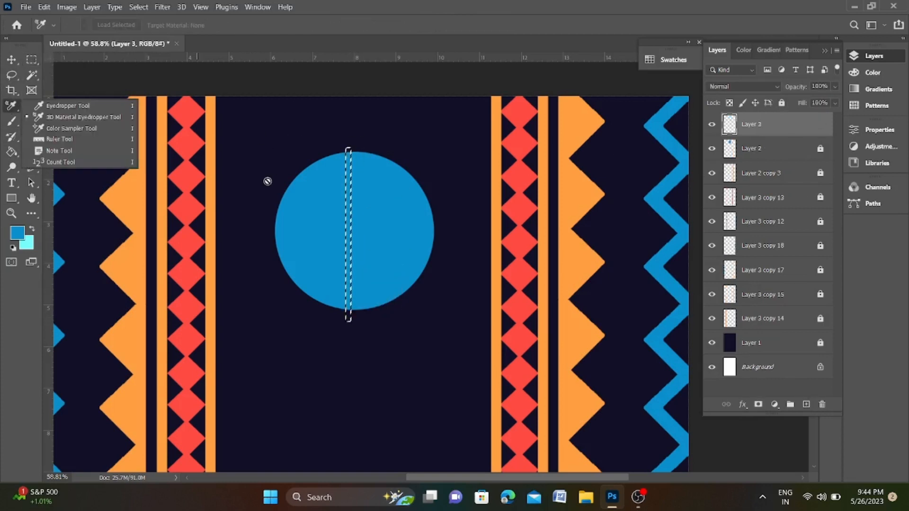
{"action": "left_click", "coordinate": [68, 105]}
{"action": "left_click", "coordinate": [294, 171]}
{"action": "key", "text": "alt+BackSpace"}
Rotate the navy strip about -25 degrees and move it so it passes through the circle's centre.
{"action": "key", "text": "ctrl+t"}
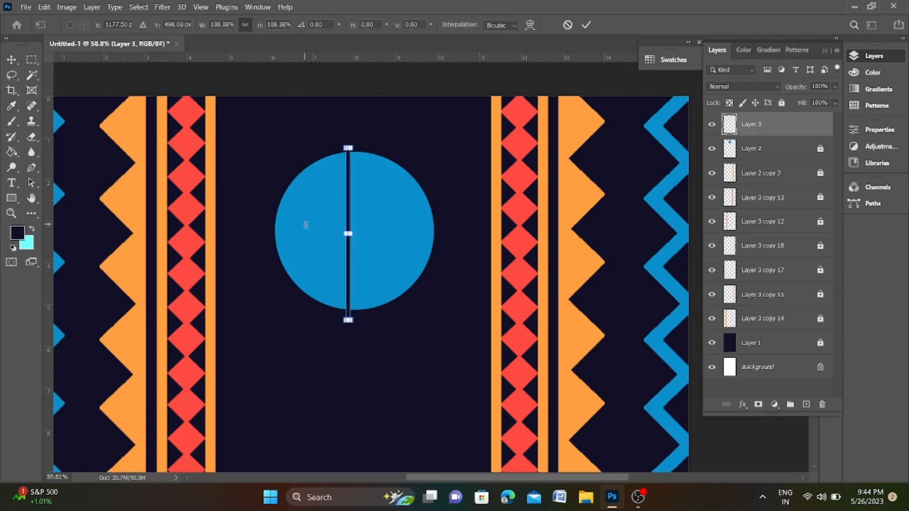
{"action": "left_click_drag", "start_coordinate": [351, 327], "coordinate": [404, 318]}
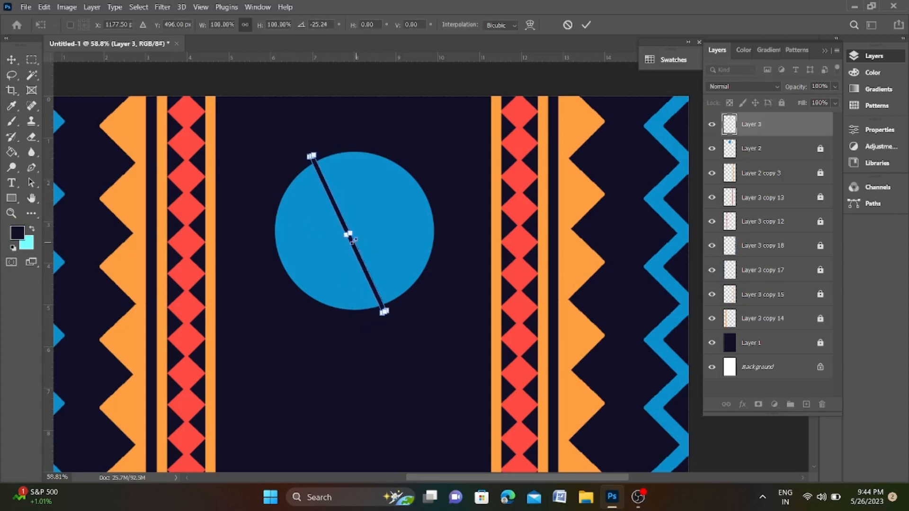
{"action": "left_click_drag", "start_coordinate": [354, 239], "coordinate": [357, 228]}
{"action": "key", "text": "Return"}
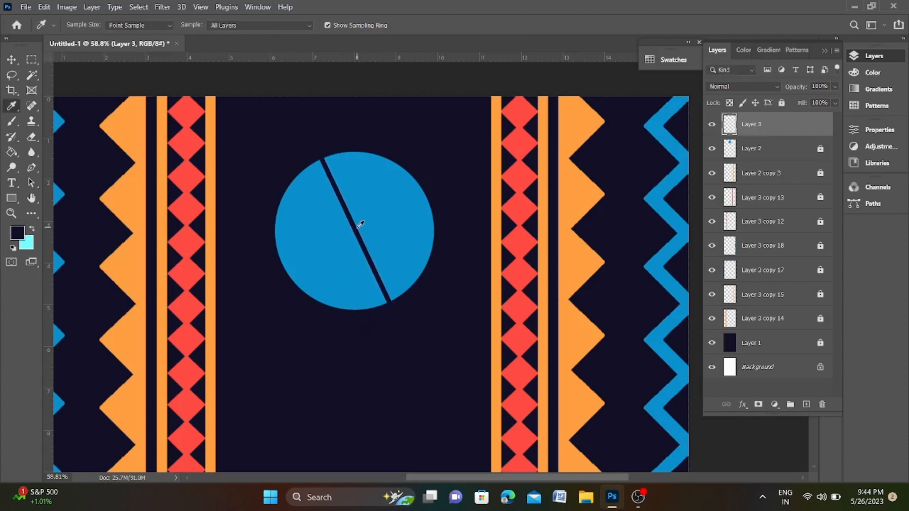
Duplicate the slanted navy strip, flip the copy horizontally to form an X, and merge the two strips.
{"action": "key", "text": "ctrl+j"}
{"action": "key", "text": "ctrl+t"}
{"action": "right_click", "coordinate": [356, 229]}
{"action": "left_click", "coordinate": [388, 460]}
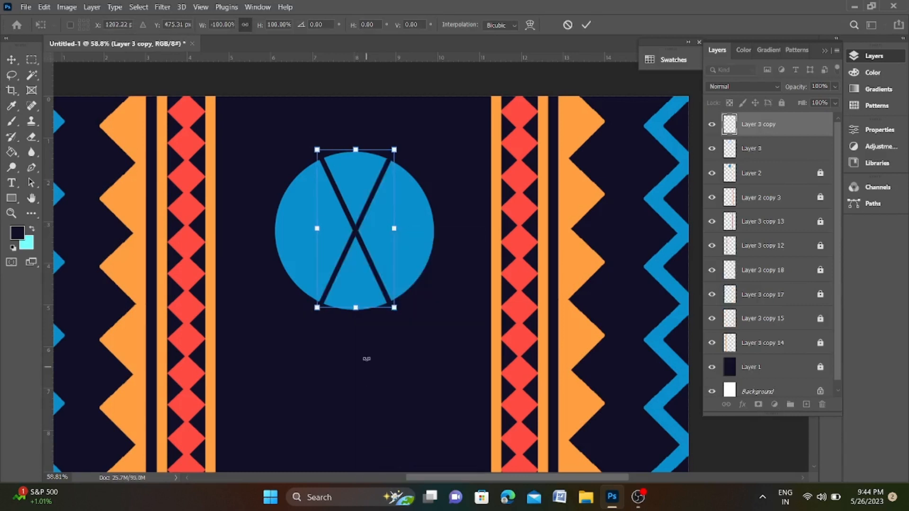
{"action": "key", "text": "Return"}
Duplicate the navy X, rotate the copy 90 degrees to divide the circle into eight wedges, and merge the copies.
{"action": "key", "text": "ctrl+j"}
{"action": "key", "text": "ctrl+t"}
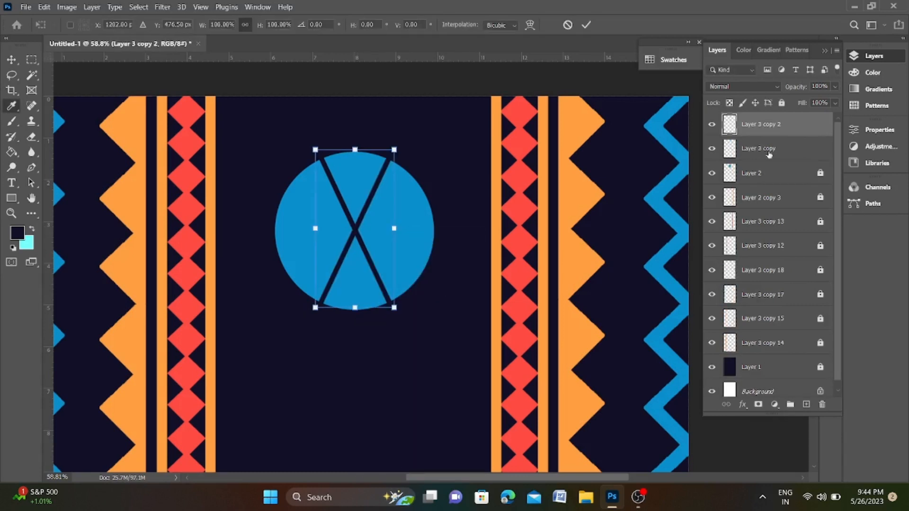
{"action": "right_click", "coordinate": [356, 231]}
{"action": "left_click", "coordinate": [417, 425]}
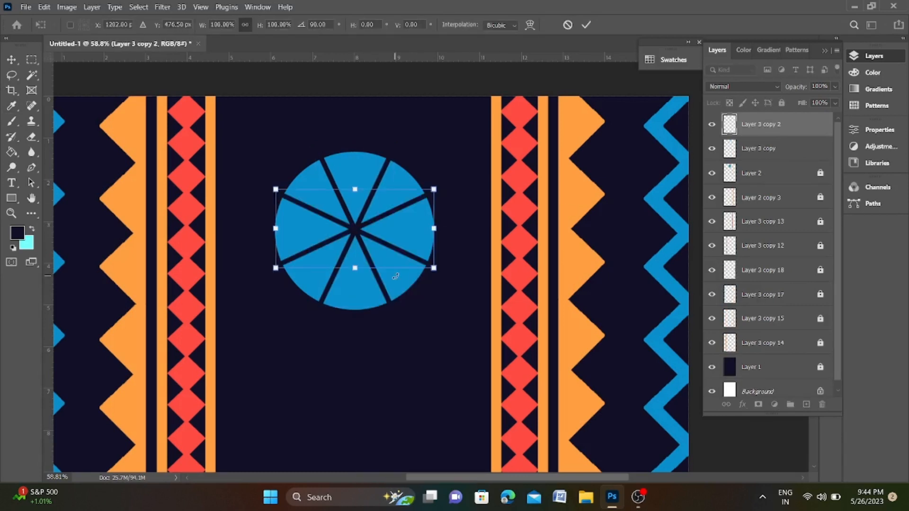
{"action": "key", "text": "Return"}
{"action": "key", "text": "i"}
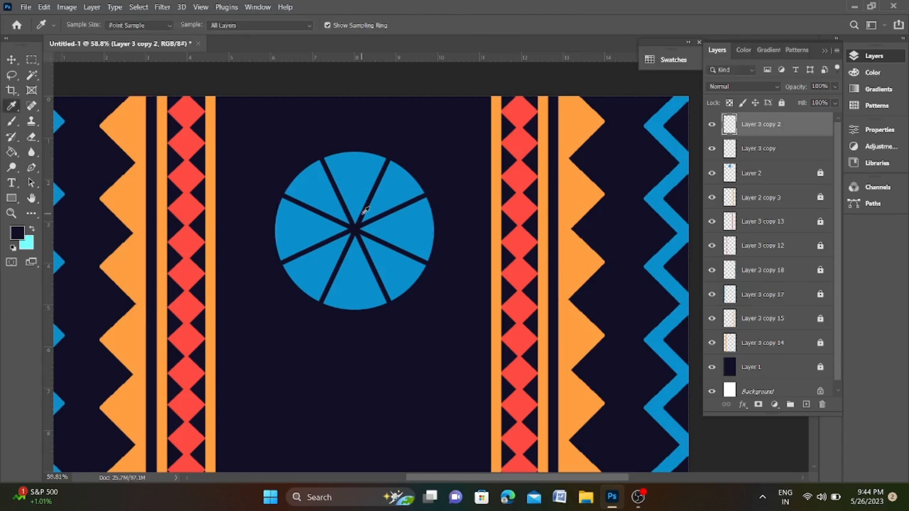
{"action": "key", "text": "ctrl+j"}
{"action": "key", "text": "ctrl+t"}
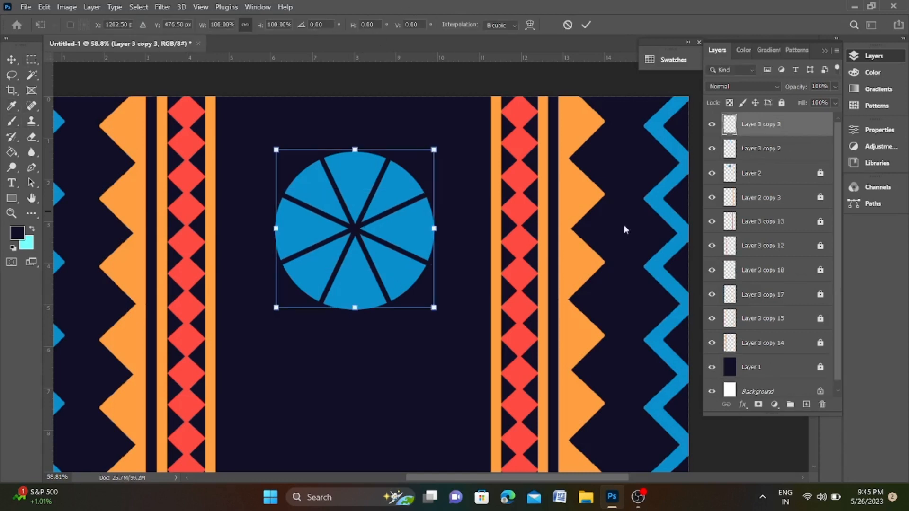
{"action": "left_click_drag", "start_coordinate": [455, 233], "coordinate": [465, 200]}
{"action": "key", "text": "Escape"}
{"action": "key", "text": "ctrl+z"}
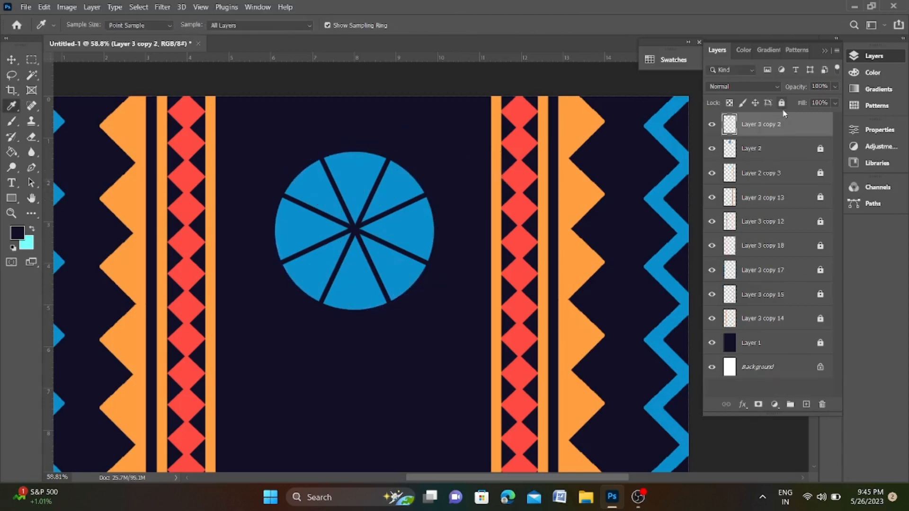
Lock Layer 3 copy 2 and fill a small elliptical selection at the spokes' crossing with navy on a new layer.
{"action": "left_click", "coordinate": [782, 104]}
{"action": "left_click_drag", "start_coordinate": [32, 64], "coordinate": [71, 73]}
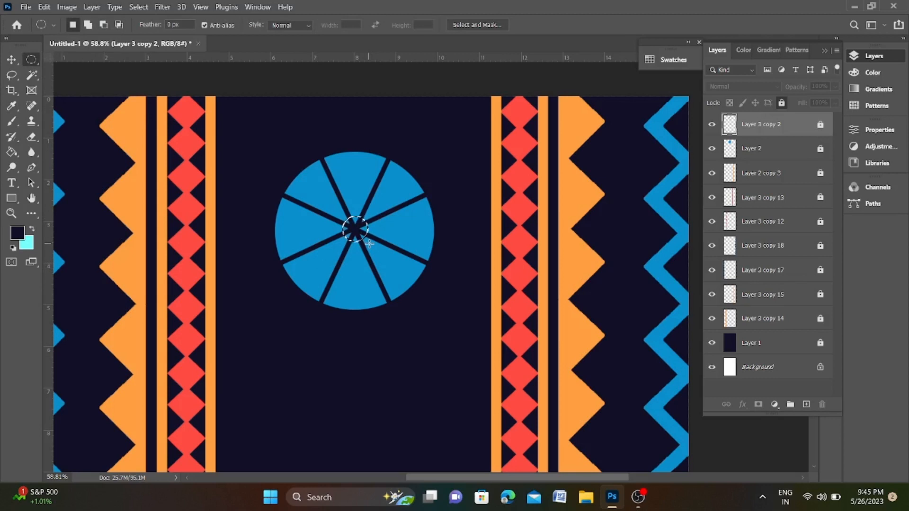
{"action": "left_click", "coordinate": [808, 406]}
{"action": "key", "text": "alt+BackSpace"}
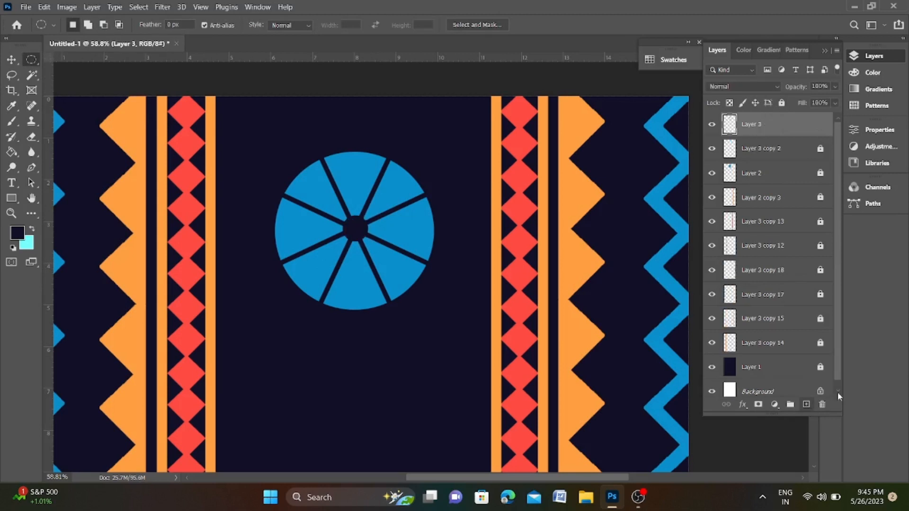
{"action": "key", "text": "ctrl+t"}
{"action": "key", "text": "Return"}
Lock Layer 3 and add a new layer above it, trying out a single-row marquee selection at the circle.
{"action": "right_click", "coordinate": [32, 60]}
{"action": "left_click", "coordinate": [86, 80]}
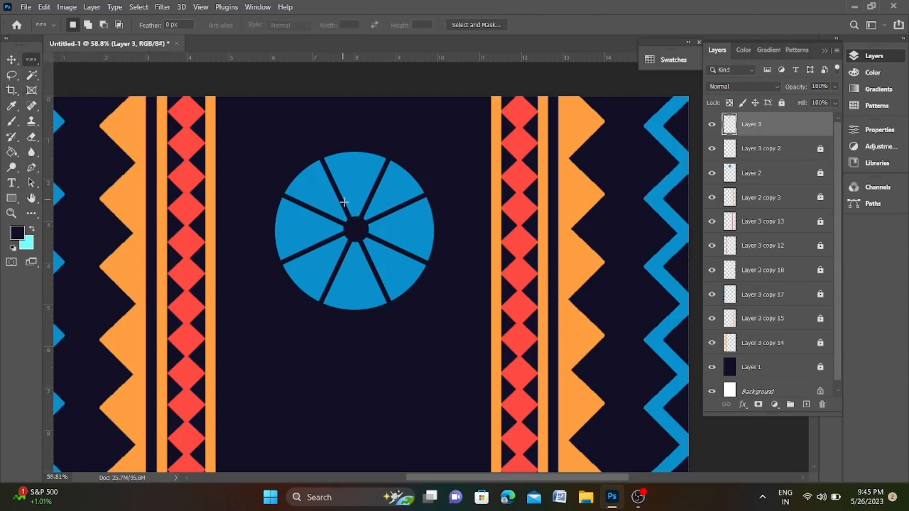
{"action": "left_click", "coordinate": [348, 142]}
{"action": "left_click", "coordinate": [806, 404]}
{"action": "left_click_drag", "start_coordinate": [353, 140], "coordinate": [231, 95]}
{"action": "key", "text": "ctrl+d"}
{"action": "right_click", "coordinate": [31, 59]}
{"action": "left_click", "coordinate": [76, 91]}
{"action": "left_click", "coordinate": [363, 166]}
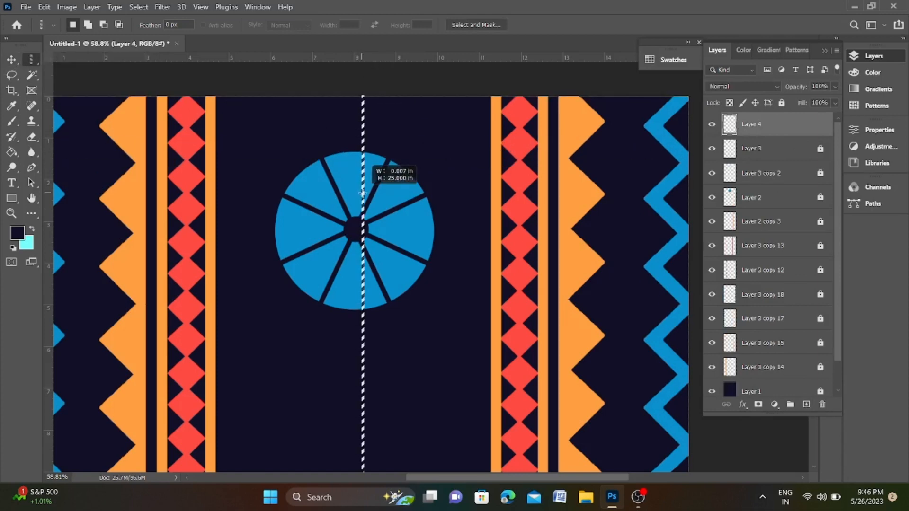
{"action": "scroll", "coordinate": [378, 189], "scroll_direction": "down", "scroll_amount": 5}
{"action": "scroll", "coordinate": [450, 81], "scroll_direction": "up", "scroll_amount": 5}
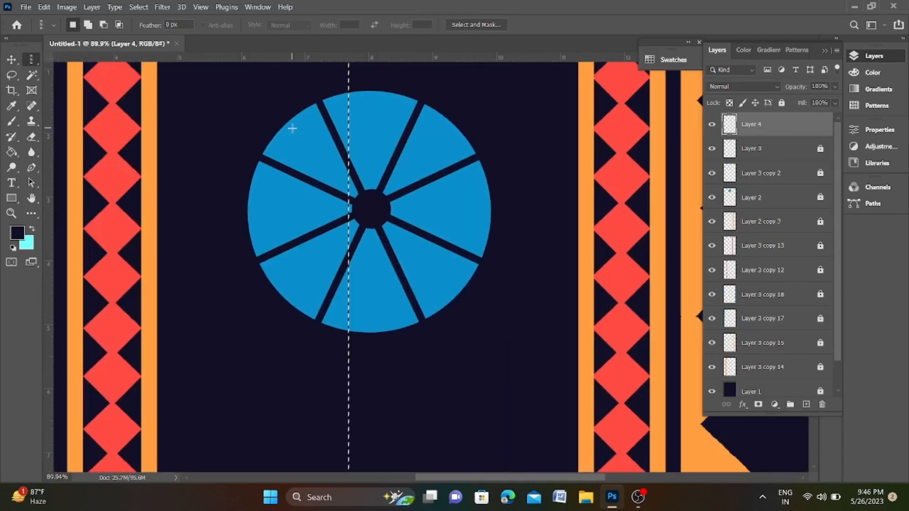
Deselect, then shape the upper wedge into a pointed petal by filling a closed Pen path over its outer corners with navy on Layer 4.
{"action": "key", "text": "p"}
{"action": "key", "text": "ctrl+d"}
{"action": "scroll", "coordinate": [345, 149], "scroll_direction": "up", "scroll_amount": 2}
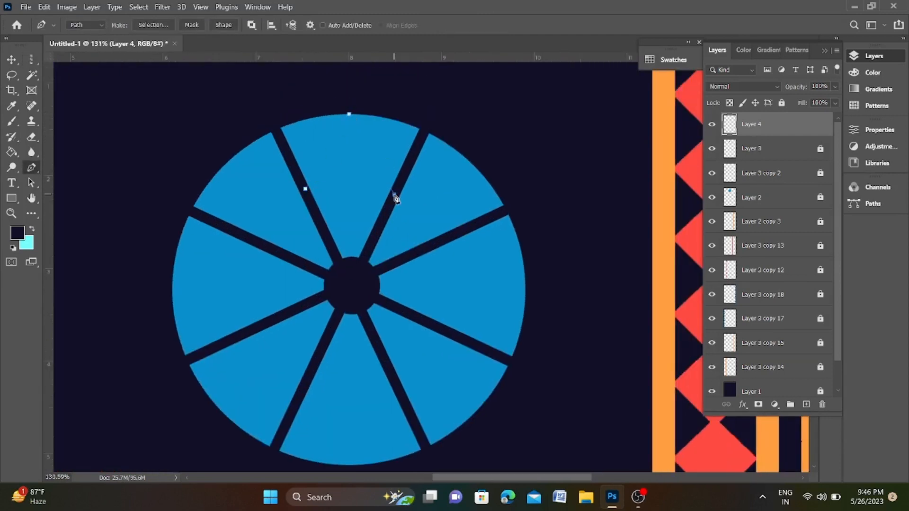
{"action": "left_click", "coordinate": [306, 192]}
{"action": "key", "text": "ctrl+Return"}
{"action": "scroll", "coordinate": [68, 148], "scroll_direction": "down", "scroll_amount": 2}
Try to reuse the navy cut-out by duplicating Layer 4, rotating the copy 180 degrees and placing it over the lower wedge.
{"action": "key", "text": "ctrl+j"}
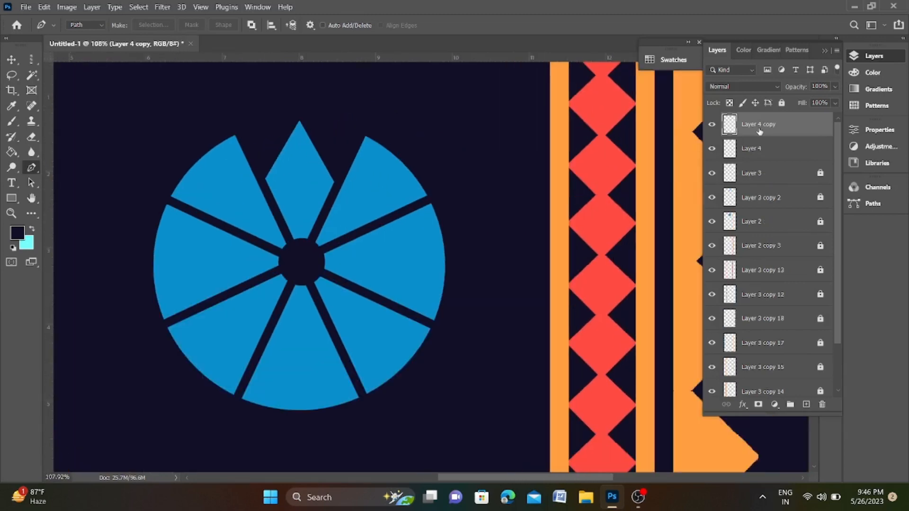
{"action": "key", "text": "ctrl+t"}
{"action": "right_click", "coordinate": [308, 161]}
{"action": "left_click", "coordinate": [345, 359]}
{"action": "left_click_drag", "start_coordinate": [315, 173], "coordinate": [301, 374]}
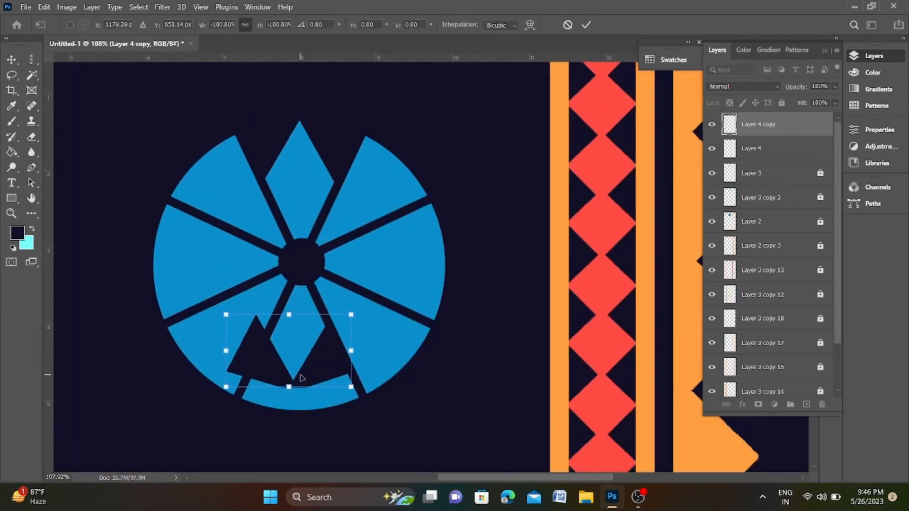
{"action": "key", "text": "ctrl+z"}
{"action": "left_click_drag", "start_coordinate": [296, 157], "coordinate": [273, 390]}
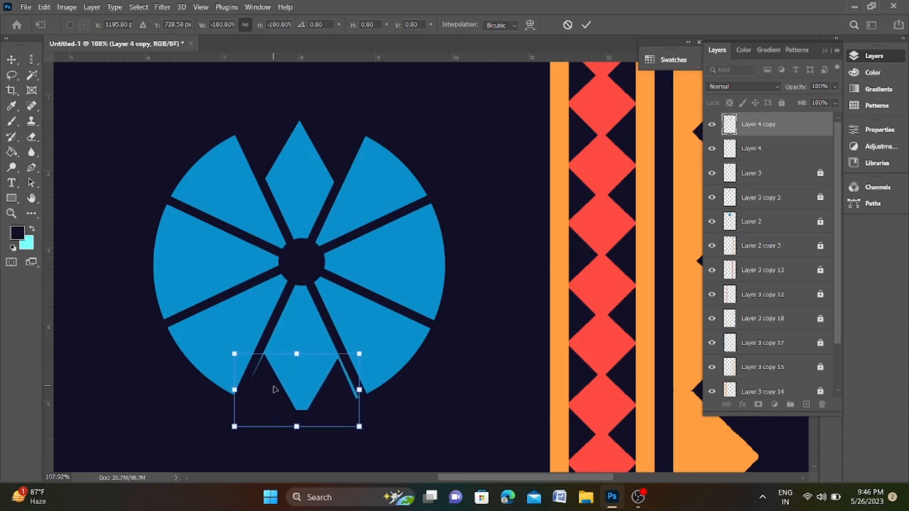
{"action": "key", "text": "Return"}
{"action": "key", "text": "ctrl+e"}
Shape the upper-right wedge into a pointed petal by covering its outer corners with a navy Pen shape on Layer 4.
{"action": "key", "text": "p"}
{"action": "scroll", "coordinate": [341, 187], "scroll_direction": "up", "scroll_amount": 3}
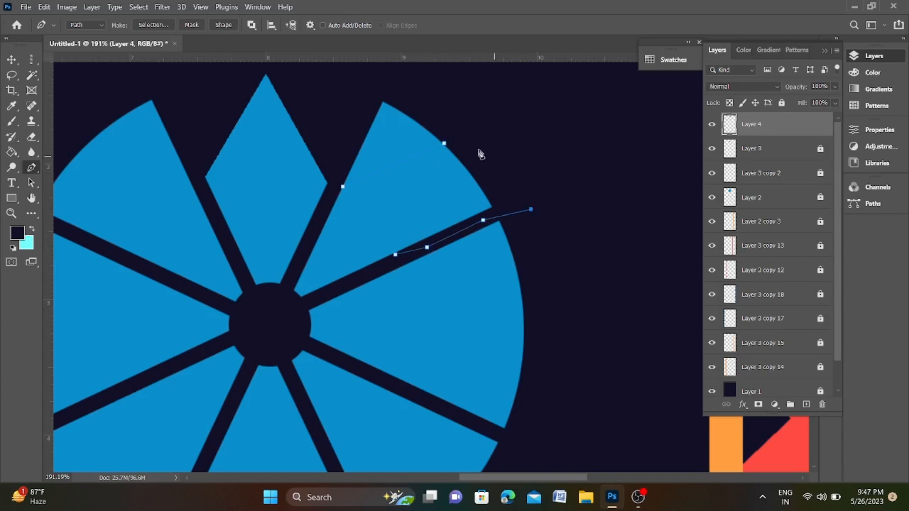
{"action": "left_click", "coordinate": [360, 133]}
{"action": "key", "text": "ctrl+Return"}
{"action": "key", "text": "Delete"}
{"action": "key", "text": "ctrl+d"}
{"action": "scroll", "coordinate": [371, 213], "scroll_direction": "down", "scroll_amount": 3}
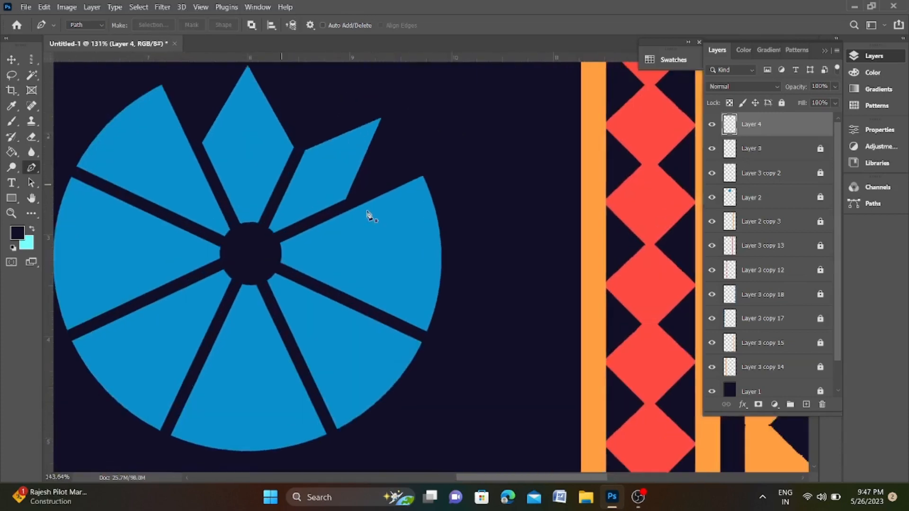
Shape the right wedge into a pointed petal with a closed Pen path that masks its outer corners in navy.
{"action": "scroll", "coordinate": [436, 244], "scroll_direction": "up", "scroll_amount": 3}
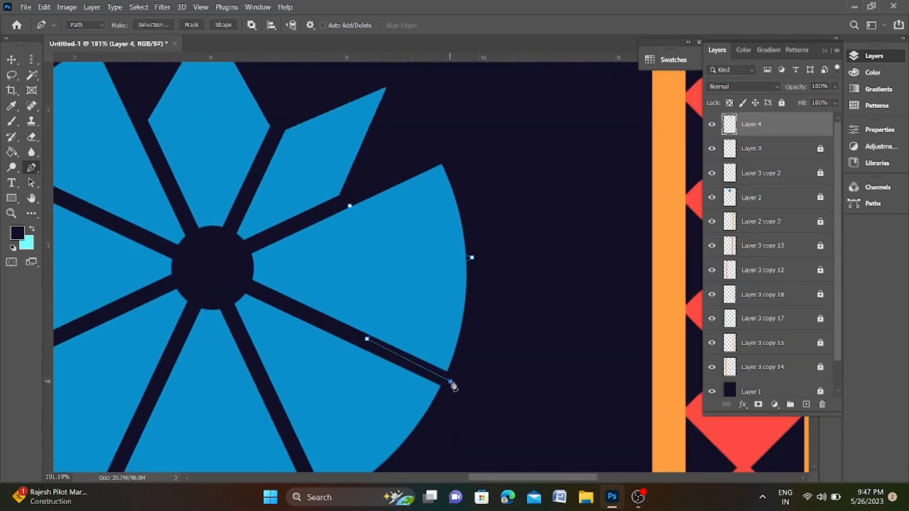
{"action": "key", "text": "ctrl+Return"}
{"action": "key", "text": "Delete"}
{"action": "key", "text": "ctrl+d"}
{"action": "scroll", "coordinate": [412, 218], "scroll_direction": "down", "scroll_amount": 3}
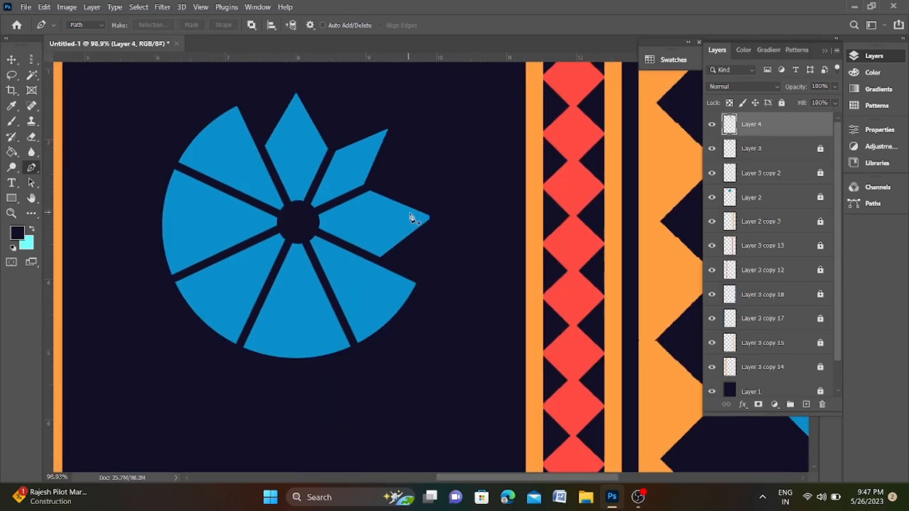
Shape the lower-right wedge into a pointed petal by outlining its outer corners with the Pen tool and covering them in navy.
{"action": "scroll", "coordinate": [451, 223], "scroll_direction": "up", "scroll_amount": 4}
{"action": "key", "text": "ctrl+d"}
{"action": "scroll", "coordinate": [434, 213], "scroll_direction": "down", "scroll_amount": 5}
{"action": "scroll", "coordinate": [366, 295], "scroll_direction": "up", "scroll_amount": 2}
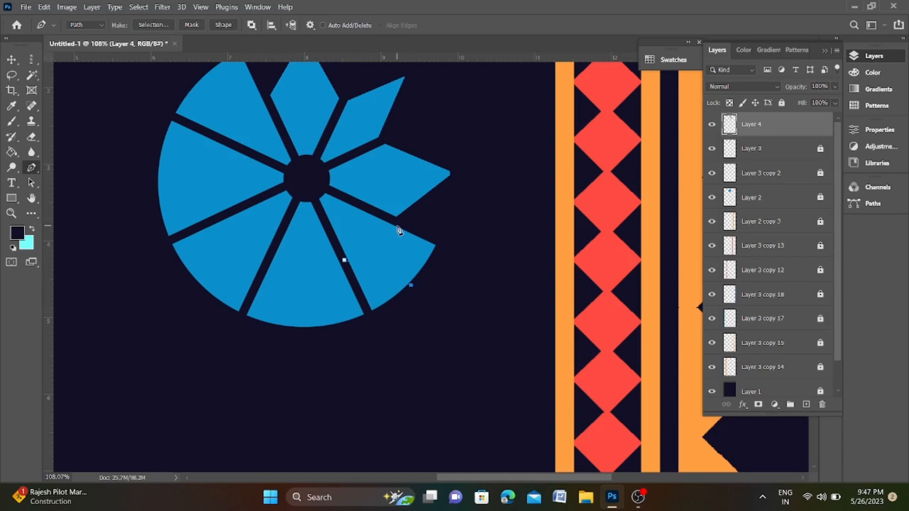
{"action": "scroll", "coordinate": [398, 224], "scroll_direction": "up", "scroll_amount": 3}
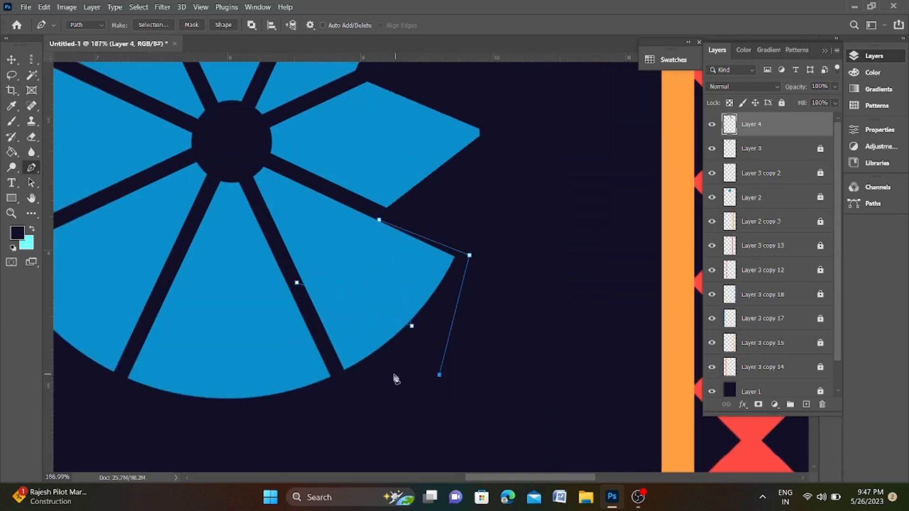
{"action": "key", "text": "ctrl+Return"}
{"action": "key", "text": "Delete"}
{"action": "key", "text": "ctrl+d"}
{"action": "scroll", "coordinate": [389, 265], "scroll_direction": "down", "scroll_amount": 3}
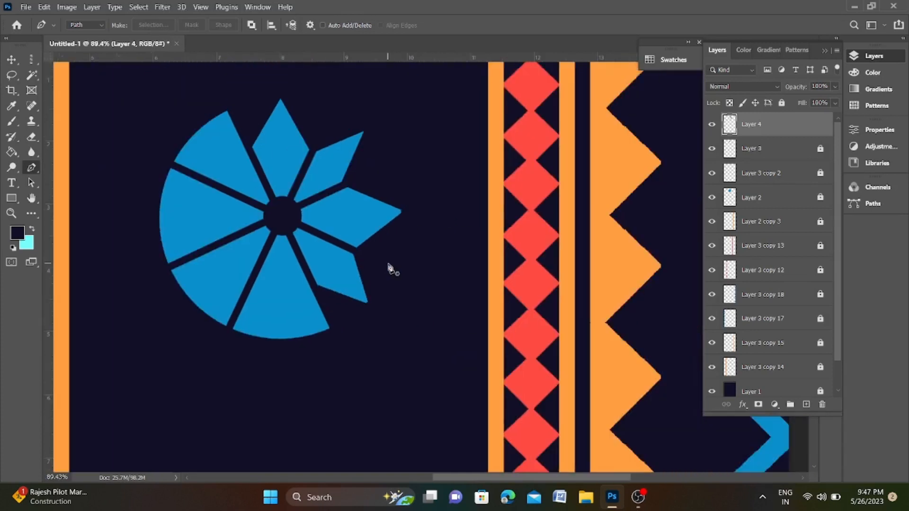
Shape the bottom wedge into a pointed petal with a Pen outline over its outer corners, covered in navy on Layer 4.
{"action": "scroll", "coordinate": [279, 267], "scroll_direction": "up", "scroll_amount": 2}
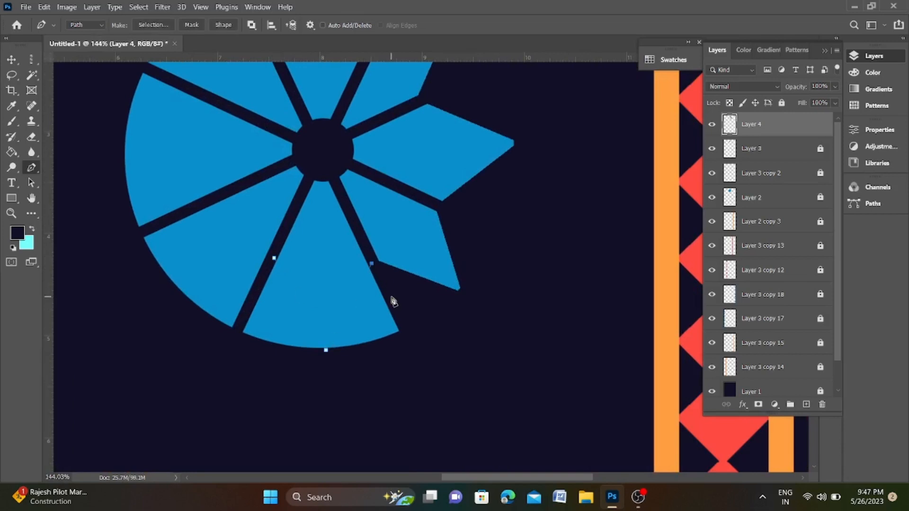
{"action": "key", "text": "ctrl+Return"}
{"action": "key", "text": "Delete"}
{"action": "key", "text": "ctrl+d"}
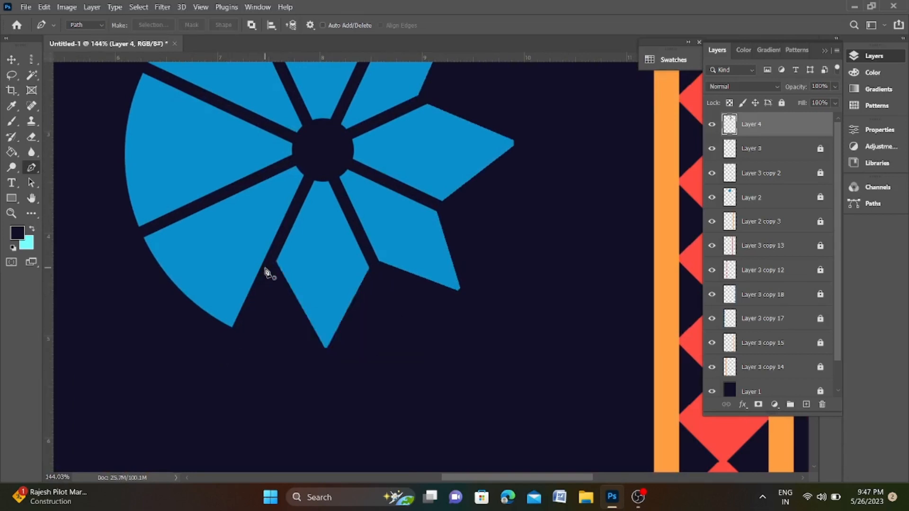
Shape the lower-left wedge into a pointed petal with a closed Pen path covering its outer corners in navy.
{"action": "scroll", "coordinate": [265, 272], "scroll_direction": "down", "scroll_amount": 2}
{"action": "scroll", "coordinate": [204, 266], "scroll_direction": "up", "scroll_amount": 2}
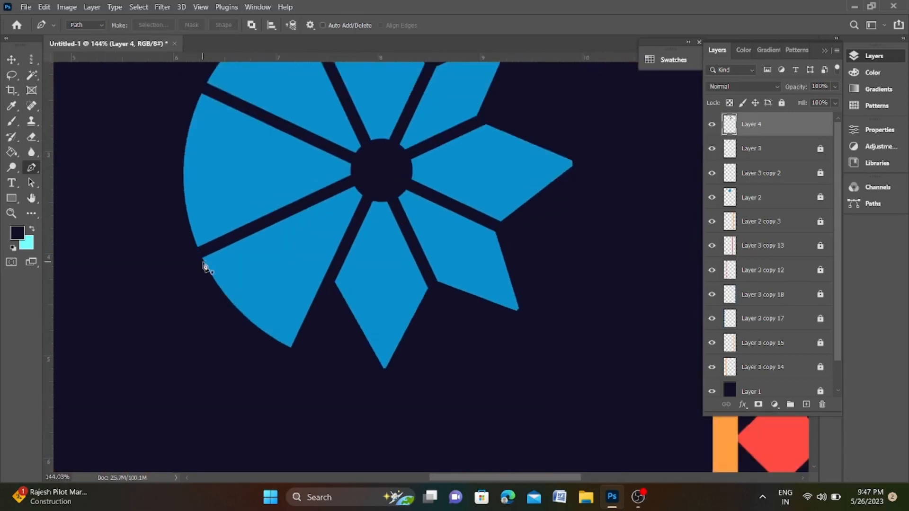
{"action": "left_click", "coordinate": [268, 224]}
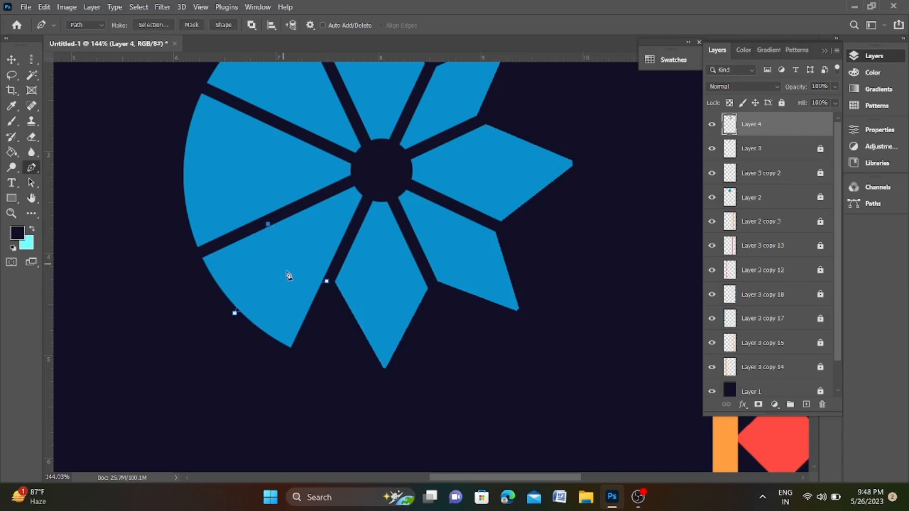
{"action": "left_click", "coordinate": [315, 326]}
{"action": "key", "text": "ctrl+Return"}
{"action": "key", "text": "Delete"}
{"action": "key", "text": "ctrl+d"}
{"action": "scroll", "coordinate": [318, 324], "scroll_direction": "down", "scroll_amount": 2}
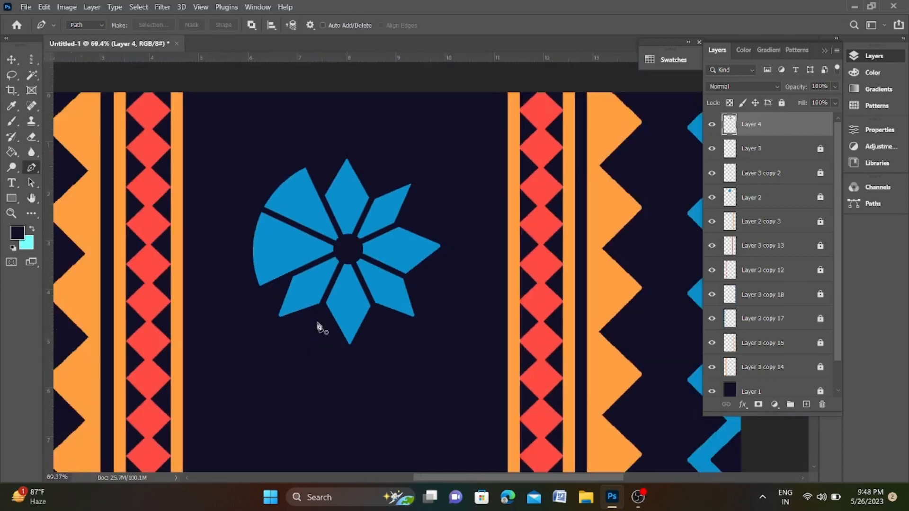
Shape the left wedge into a pointed petal by outlining its outer corners with the Pen tool and filling them navy.
{"action": "scroll", "coordinate": [319, 284], "scroll_direction": "up", "scroll_amount": 2}
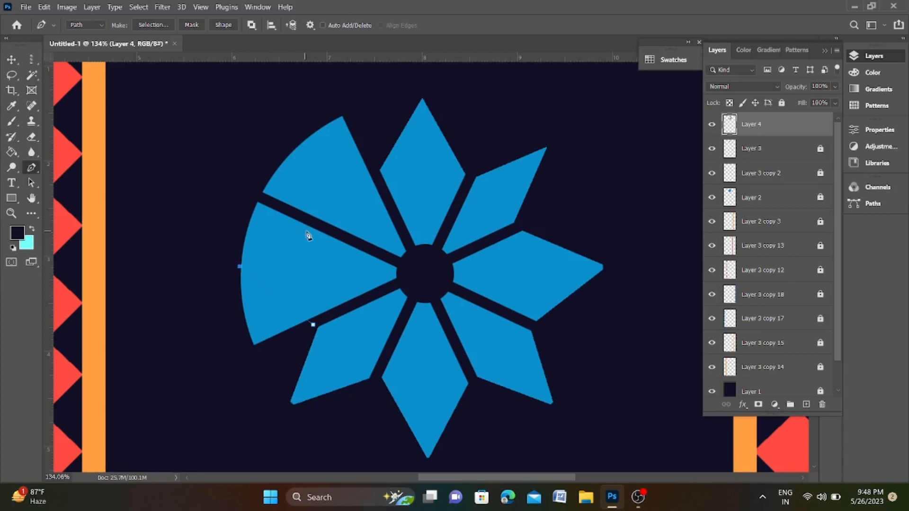
{"action": "key", "text": "ctrl+Return"}
{"action": "key", "text": "Delete"}
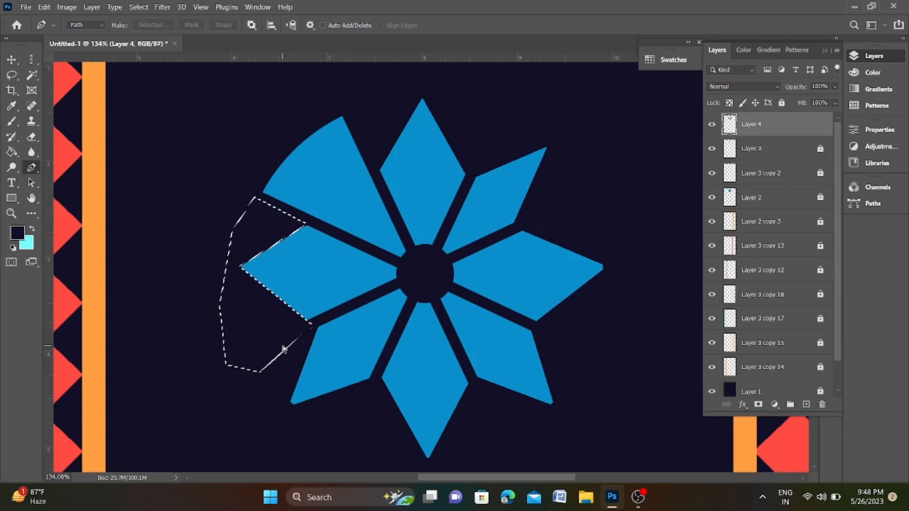
{"action": "key", "text": "ctrl+d"}
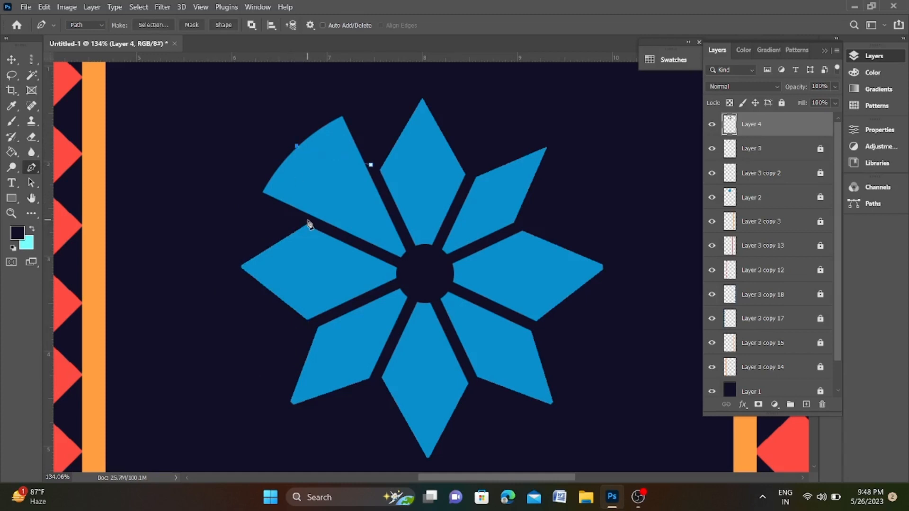
Shape the upper-left wedge into a pointed petal by covering its outer corners with navy Pen shapes.
{"action": "left_click", "coordinate": [357, 111]}
{"action": "key", "text": "ctrl+Return"}
{"action": "key", "text": "Delete"}
{"action": "key", "text": "ctrl+d"}
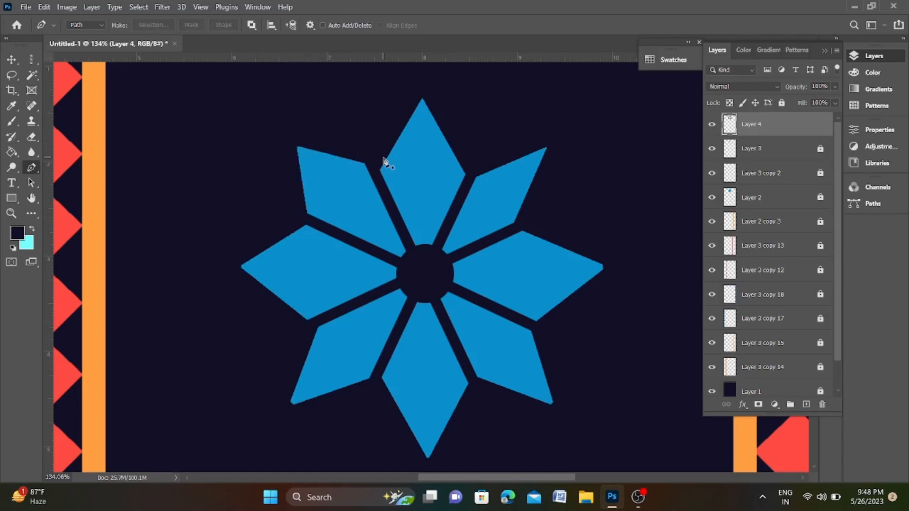
Refine the left petal's outer edge with another small Pen shape filled in navy.
{"action": "left_click", "coordinate": [212, 251]}
{"action": "key", "text": "ctrl+Return"}
{"action": "key", "text": "Delete"}
{"action": "key", "text": "ctrl+d"}
{"action": "scroll", "coordinate": [278, 234], "scroll_direction": "down", "scroll_amount": 10}
{"action": "scroll", "coordinate": [286, 204], "scroll_direction": "up", "scroll_amount": 12}
{"action": "scroll", "coordinate": [291, 208], "scroll_direction": "down", "scroll_amount": 8}
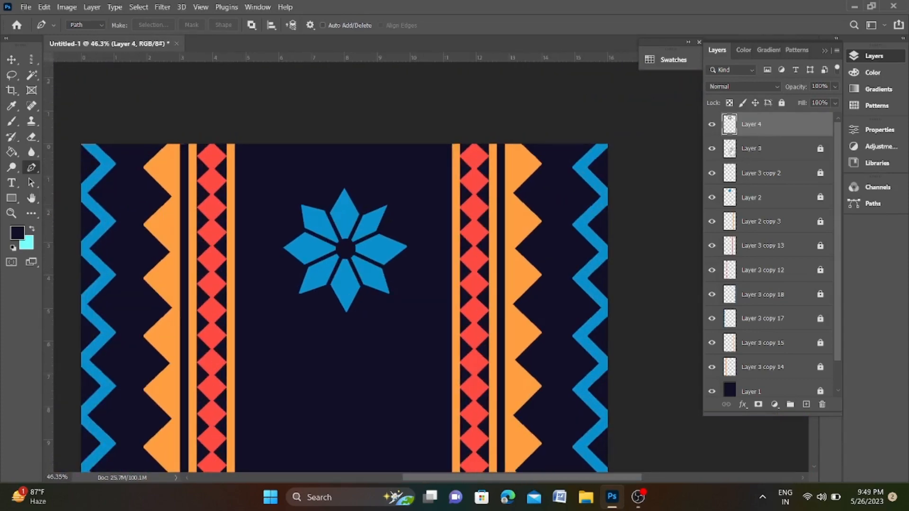
Merge Layer 4, Layer 3, Layer 3 copy 2 and Layer 2 into a single flower layer.
{"action": "left_click", "coordinate": [799, 174], "text": "shift"}
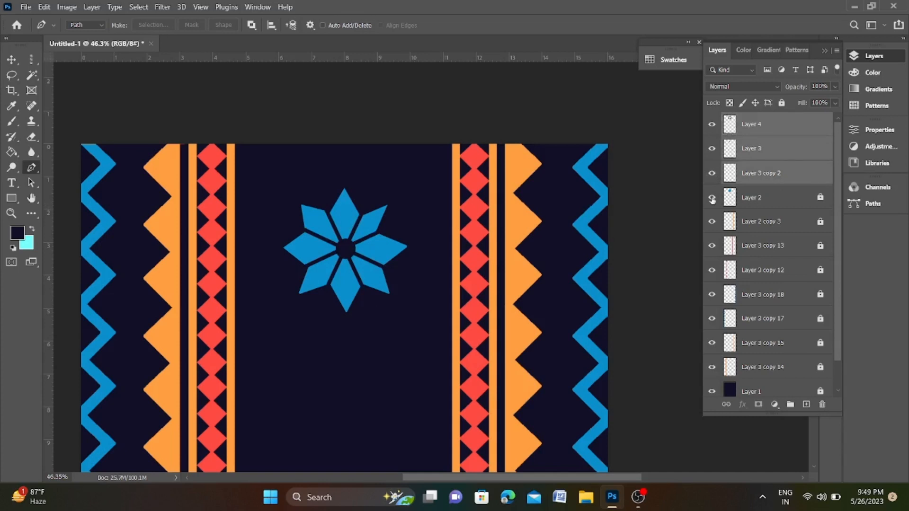
{"action": "left_click", "coordinate": [784, 201], "text": "shift"}
{"action": "key", "text": "ctrl+e"}
{"action": "key", "text": "ctrl+j"}
{"action": "key", "text": "ctrl+t"}
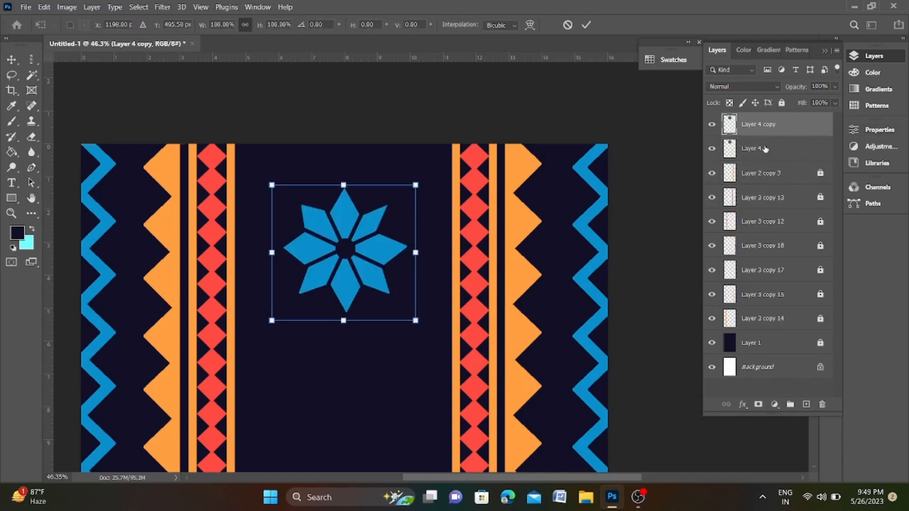
{"action": "key", "text": "Escape"}
{"action": "key", "text": "ctrl+z"}
Widen the upper-right petal by outlining it with the Pen tool and filling it with the flower's sampled blue.
{"action": "scroll", "coordinate": [390, 241], "scroll_direction": "up", "scroll_amount": 8}
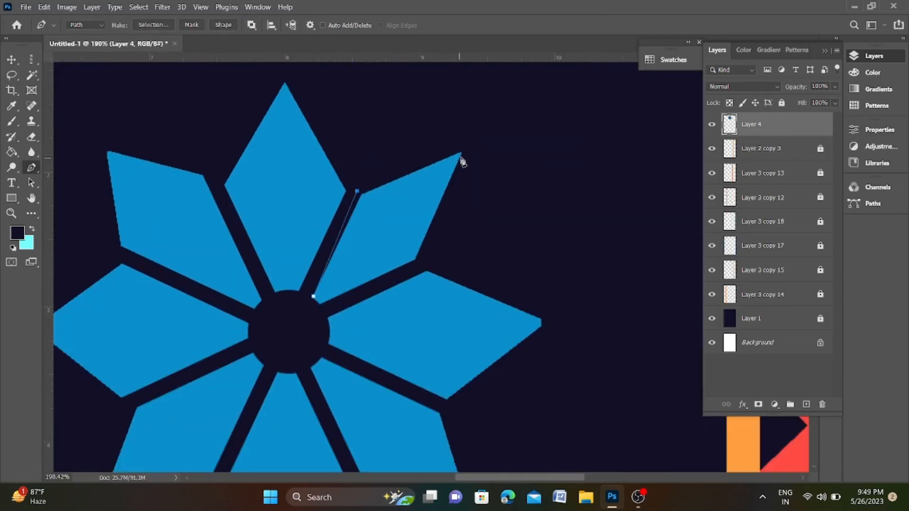
{"action": "key", "text": "ctrl+Return"}
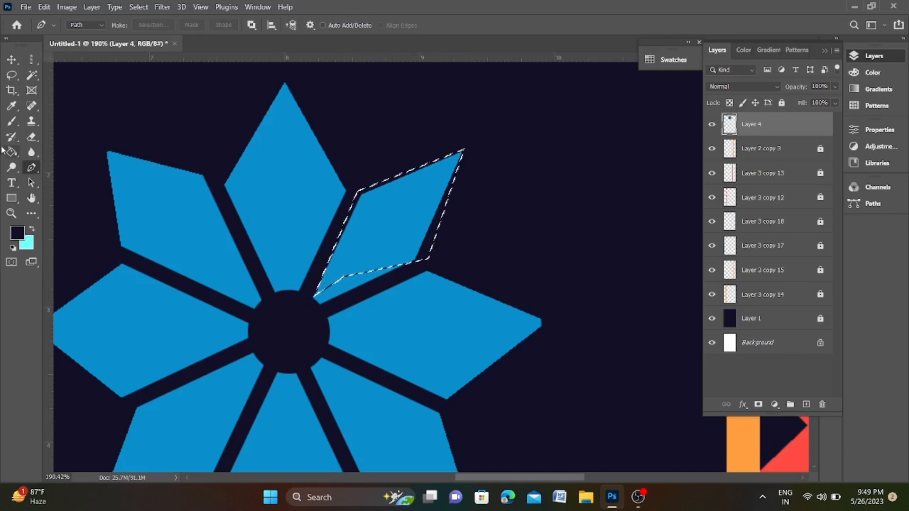
{"action": "key", "text": "i"}
{"action": "left_click", "coordinate": [256, 177]}
{"action": "key", "text": "ctrl+d"}
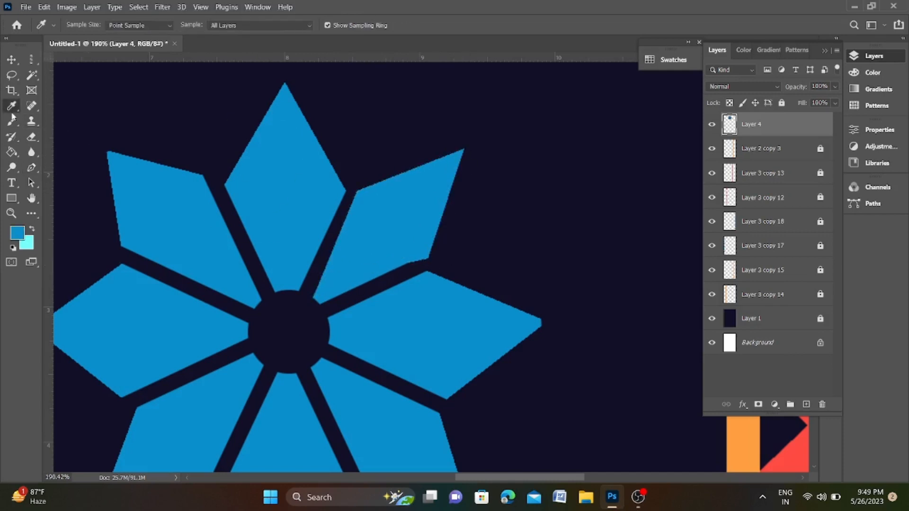
Fill the notch along the upper-right petal's lower edge with a blue Pen shape.
{"action": "key", "text": "p"}
{"action": "left_click", "coordinate": [427, 257]}
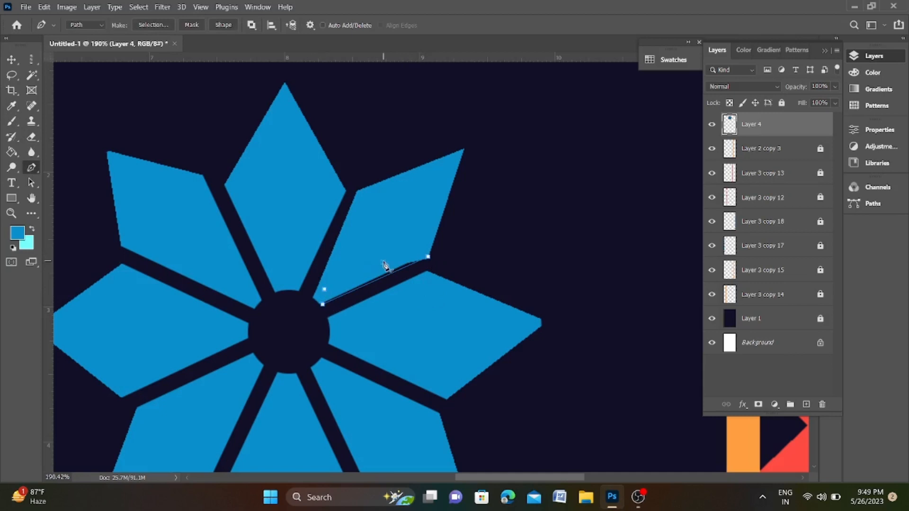
{"action": "key", "text": "ctrl+Return"}
{"action": "key", "text": "alt+BackSpace"}
{"action": "key", "text": "ctrl+d"}
Trim the upper-left petal's top edge with a Pen shape filled in the sampled navy background colour.
{"action": "scroll", "coordinate": [385, 261], "scroll_direction": "down", "scroll_amount": 5}
{"action": "scroll", "coordinate": [290, 205], "scroll_direction": "up", "scroll_amount": 5}
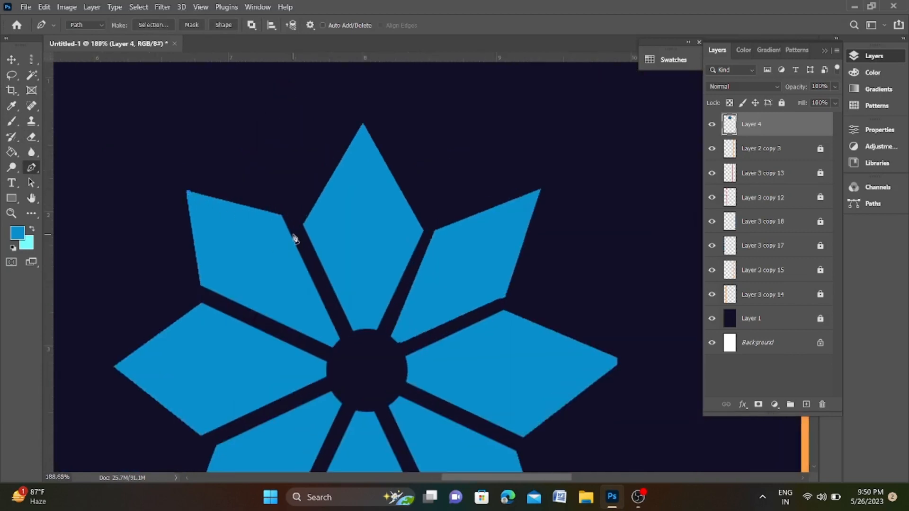
{"action": "left_click", "coordinate": [198, 164]}
{"action": "key", "text": "ctrl+Return"}
{"action": "key", "text": "i"}
{"action": "left_click", "coordinate": [229, 161]}
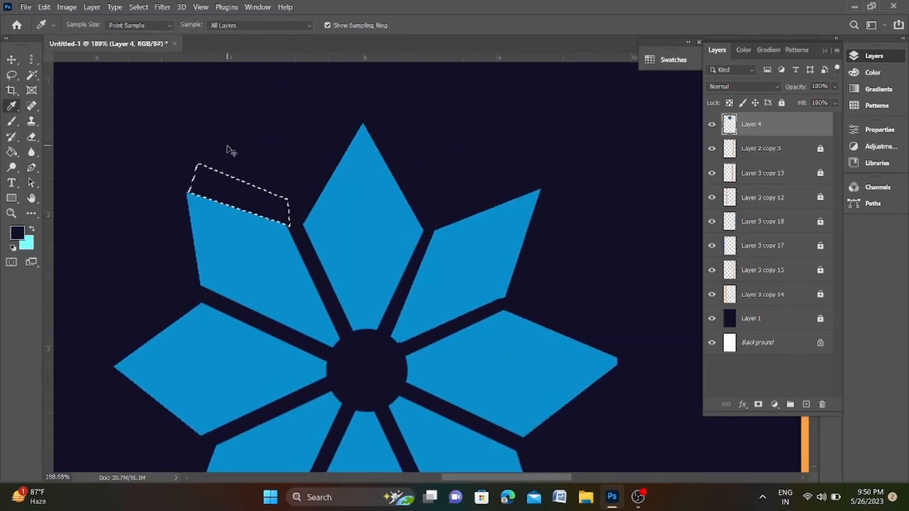
{"action": "key", "text": "alt+BackSpace"}
{"action": "key", "text": "ctrl+d"}
Straighten the left petal's upper edge and the upper-left petal's outer side with navy-filled Pen shapes.
{"action": "scroll", "coordinate": [228, 148], "scroll_direction": "down", "scroll_amount": 6}
{"action": "scroll", "coordinate": [260, 219], "scroll_direction": "up", "scroll_amount": 1}
{"action": "key", "text": "p"}
{"action": "scroll", "coordinate": [252, 202], "scroll_direction": "up", "scroll_amount": 4}
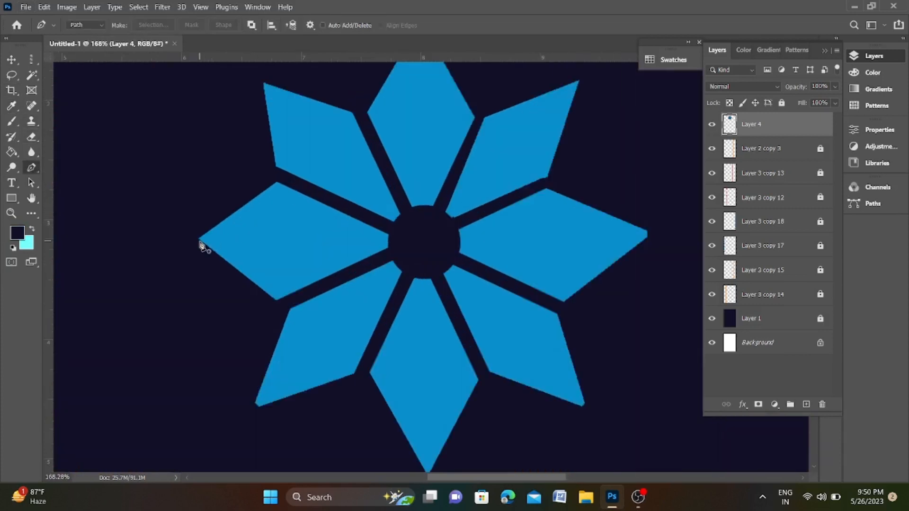
{"action": "left_click", "coordinate": [195, 242]}
{"action": "key", "text": "ctrl+Return"}
{"action": "key", "text": "alt+BackSpace"}
{"action": "key", "text": "ctrl+d"}
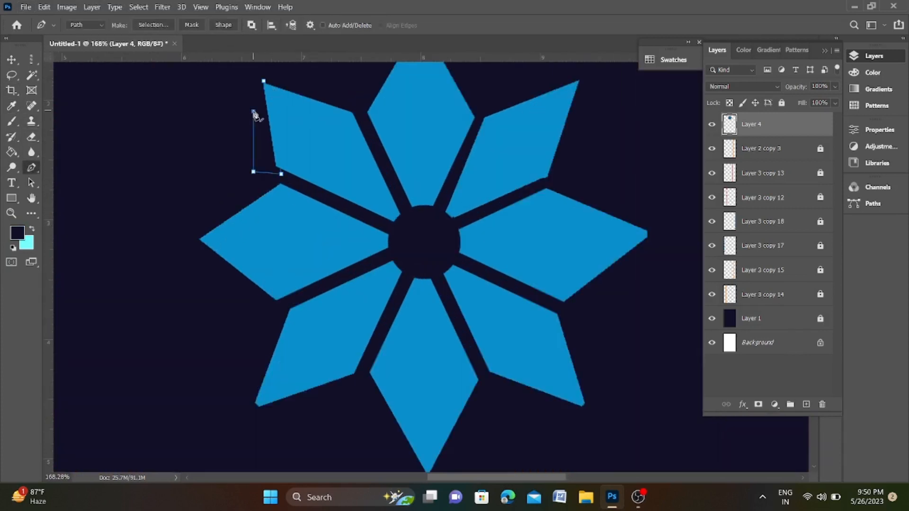
{"action": "key", "text": "alt+BackSpace"}
{"action": "key", "text": "ctrl+d"}
{"action": "scroll", "coordinate": [321, 211], "scroll_direction": "down", "scroll_amount": 10}
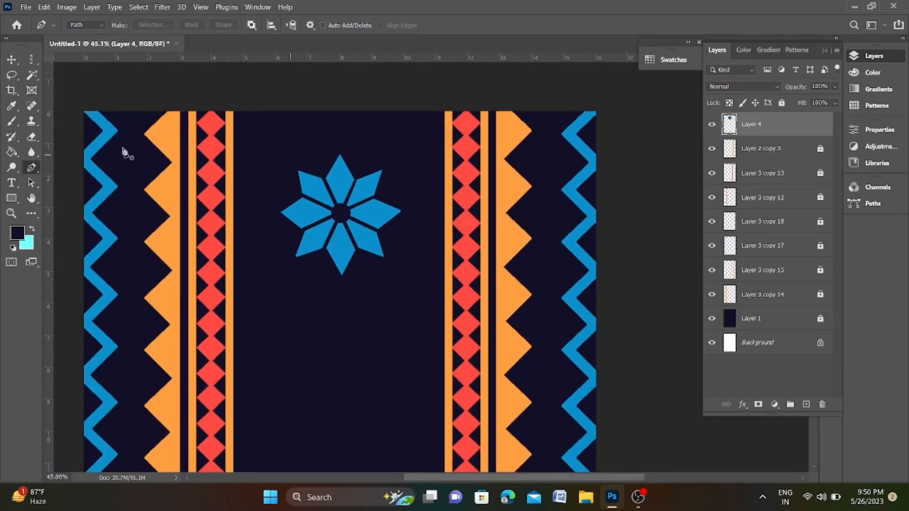
Lock Layer 4 and create a thin vertical navy strip across the flower on a new layer.
{"action": "left_click", "coordinate": [781, 103]}
{"action": "left_click", "coordinate": [806, 405]}
{"action": "key", "text": "m"}
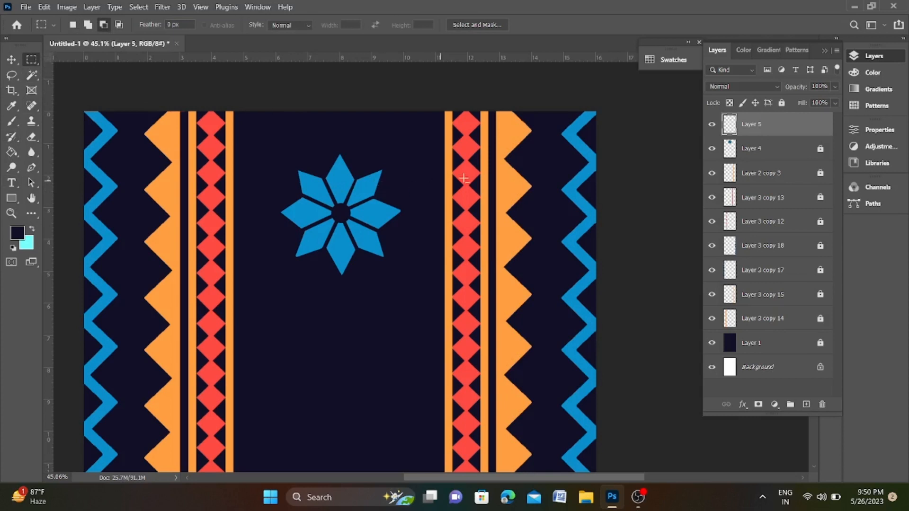
{"action": "scroll", "coordinate": [385, 163], "scroll_direction": "up", "scroll_amount": 4}
{"action": "left_click_drag", "start_coordinate": [315, 152], "coordinate": [317, 352]}
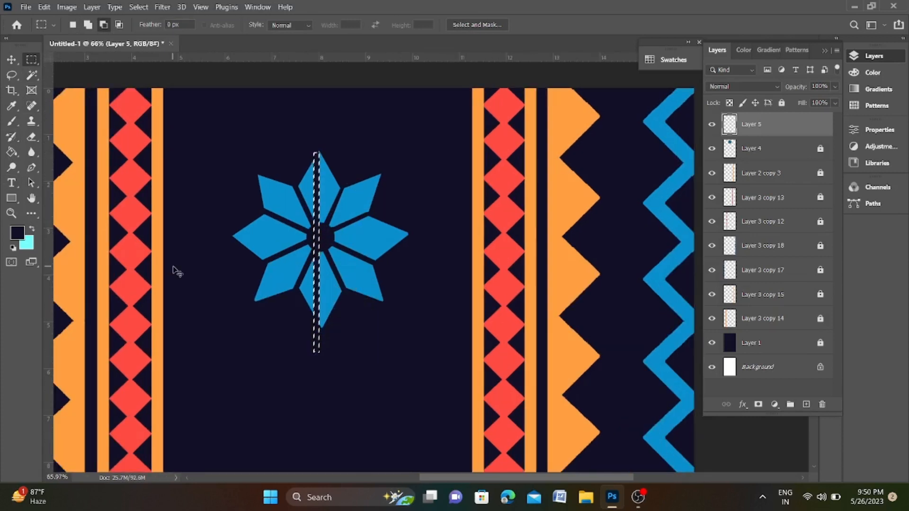
Centre the navy strip on the flower and rotate it slightly so it splits the top and bottom petals.
{"action": "key", "text": "ctrl+t"}
{"action": "key", "text": "Right"}
{"action": "key", "text": "Right"}
{"action": "key", "text": "Right"}
{"action": "key", "text": "Right"}
{"action": "key", "text": "Right"}
{"action": "key", "text": "Right"}
{"action": "key", "text": "Right"}
{"action": "key", "text": "Right"}
{"action": "key", "text": "Right"}
{"action": "key", "text": "Right"}
{"action": "key", "text": "Right"}
{"action": "key", "text": "Right"}
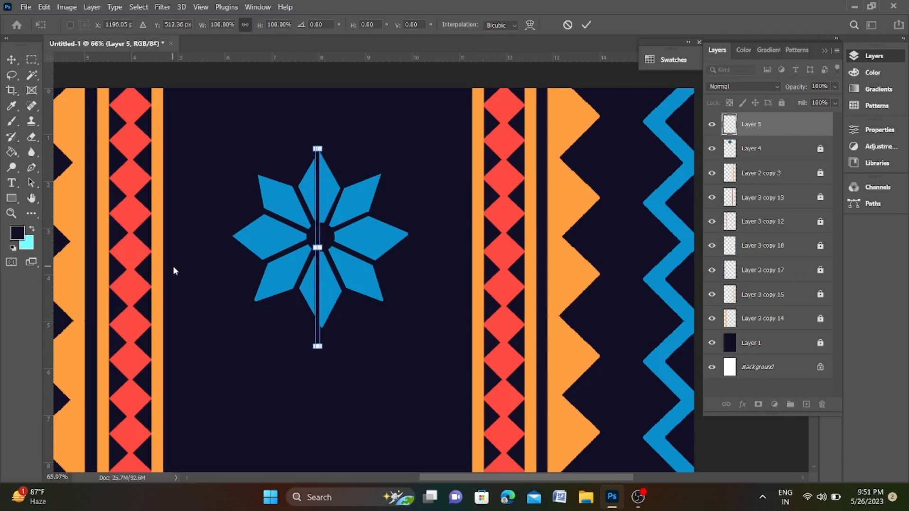
{"action": "scroll", "coordinate": [331, 151], "scroll_direction": "up", "scroll_amount": 6}
{"action": "left_click_drag", "start_coordinate": [304, 160], "coordinate": [285, 168]}
{"action": "scroll", "coordinate": [284, 161], "scroll_direction": "down", "scroll_amount": 4}
{"action": "scroll", "coordinate": [285, 161], "scroll_direction": "down", "scroll_amount": 3}
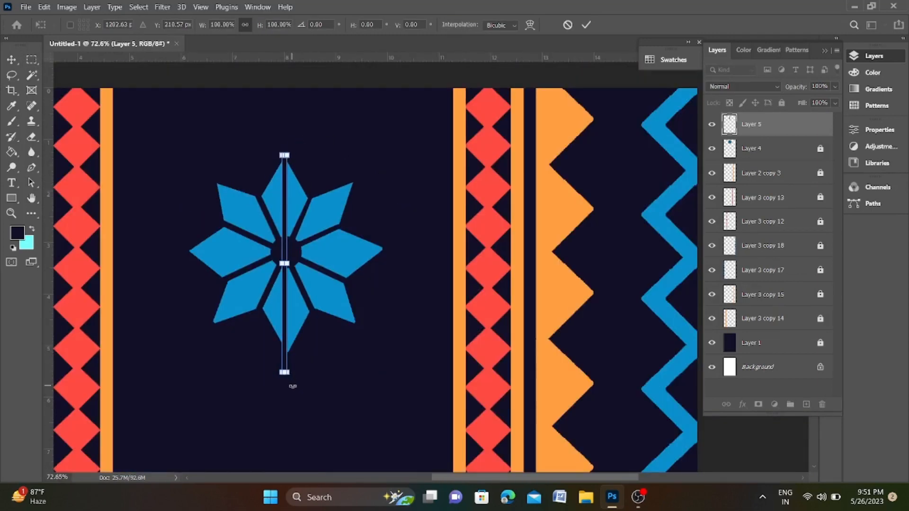
{"action": "left_click_drag", "start_coordinate": [293, 387], "coordinate": [296, 386]}
{"action": "key", "text": "Return"}
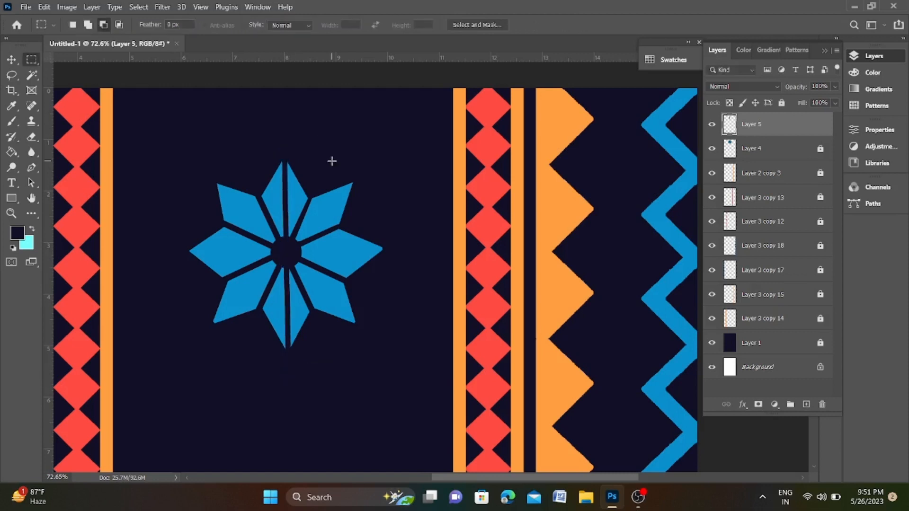
Duplicate the strip and rotate the copy about 47 degrees, centring it through the upper-right and lower-left petals.
{"action": "key", "text": "ctrl+j"}
{"action": "key", "text": "ctrl+t"}
{"action": "left_click_drag", "start_coordinate": [352, 149], "coordinate": [367, 215]}
{"action": "key", "text": "Up"}
{"action": "key", "text": "Up"}
{"action": "key", "text": "Up"}
{"action": "key", "text": "Up"}
{"action": "key", "text": "Up"}
{"action": "key", "text": "Up"}
{"action": "key", "text": "Up"}
{"action": "key", "text": "Up"}
{"action": "key", "text": "Up"}
{"action": "key", "text": "Up"}
{"action": "key", "text": "Left"}
{"action": "key", "text": "Left"}
{"action": "key", "text": "Left"}
{"action": "key", "text": "Left"}
{"action": "key", "text": "Left"}
{"action": "key", "text": "Left"}
{"action": "key", "text": "Left"}
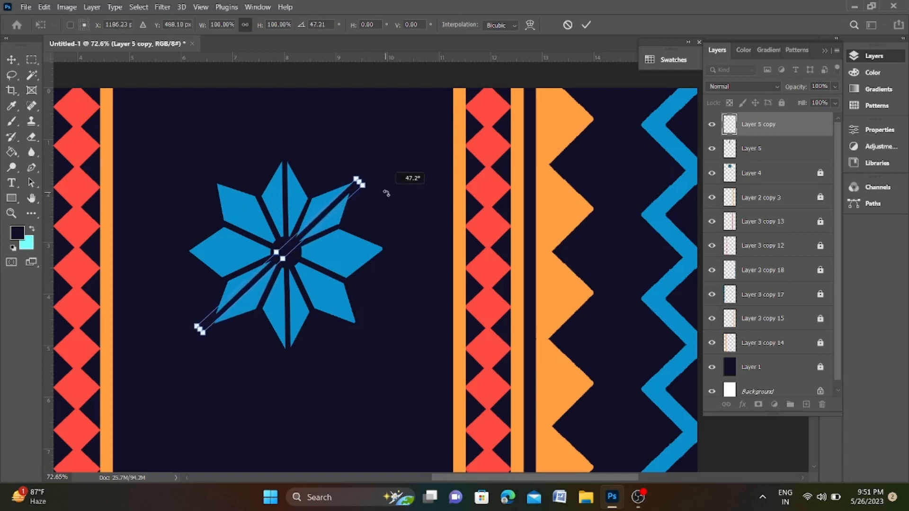
{"action": "key", "text": "Escape"}
Duplicate the diagonal strip, flip the copy horizontally and nudge it to split the upper-left and lower-right petals.
{"action": "key", "text": "ctrl+j"}
{"action": "key", "text": "ctrl+t"}
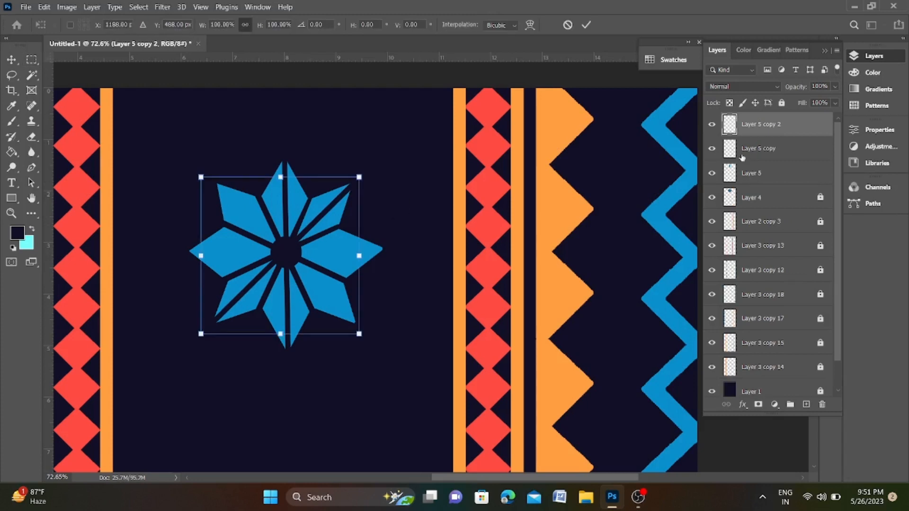
{"action": "right_click", "coordinate": [296, 229]}
{"action": "left_click", "coordinate": [317, 466]}
{"action": "key", "text": "Up"}
{"action": "key", "text": "Up"}
{"action": "key", "text": "Up"}
{"action": "key", "text": "Up"}
{"action": "key", "text": "Up"}
{"action": "key", "text": "Up"}
{"action": "key", "text": "Up"}
{"action": "key", "text": "Up"}
{"action": "key", "text": "Up"}
{"action": "key", "text": "Up"}
{"action": "key", "text": "Up"}
{"action": "key", "text": "Up"}
{"action": "key", "text": "Up"}
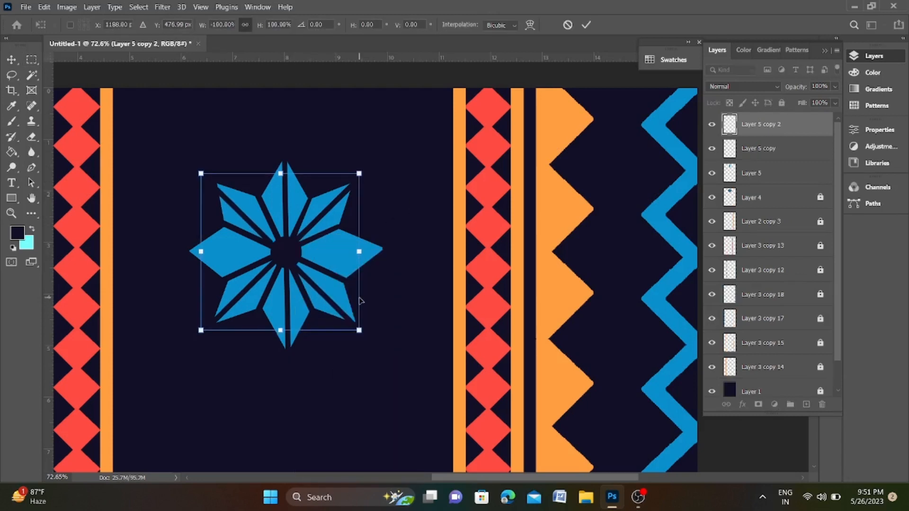
{"action": "key", "text": "Right"}
Duplicate the flipped strip and rotate the copy by -45 degrees to split the left and right petals.
{"action": "left_click_drag", "start_coordinate": [367, 346], "coordinate": [420, 248]}
{"action": "key", "text": "Return"}
{"action": "key", "text": "ctrl+j"}
{"action": "key", "text": "ctrl+t"}
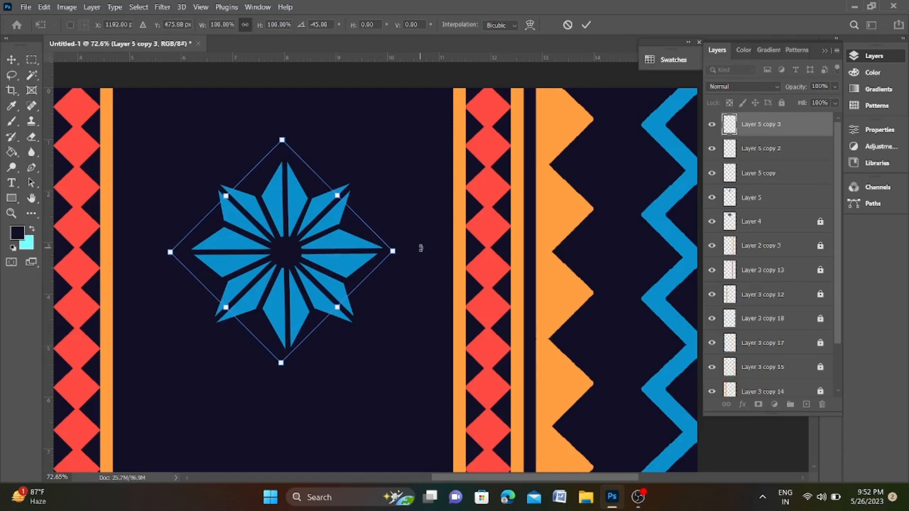
{"action": "key", "text": "Return"}
Unlock Layer 4, merge it with the four strip layers into one flower layer, and lock the result.
{"action": "scroll", "coordinate": [292, 224], "scroll_direction": "down", "scroll_amount": 3}
{"action": "scroll", "coordinate": [326, 256], "scroll_direction": "up", "scroll_amount": 2}
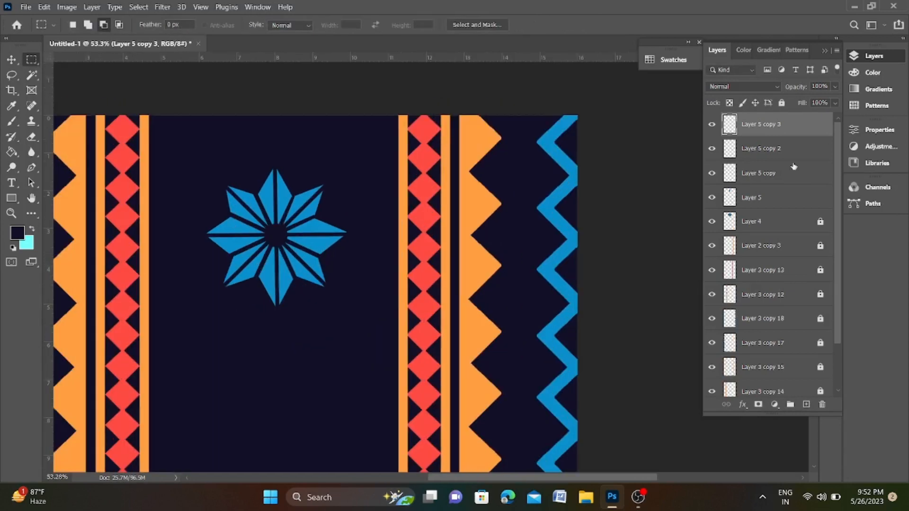
{"action": "left_click", "coordinate": [787, 153], "text": "ctrl"}
{"action": "left_click", "coordinate": [780, 175], "text": "ctrl"}
{"action": "left_click", "coordinate": [774, 200], "text": "ctrl"}
{"action": "left_click", "coordinate": [818, 222]}
{"action": "left_click", "coordinate": [803, 225], "text": "ctrl"}
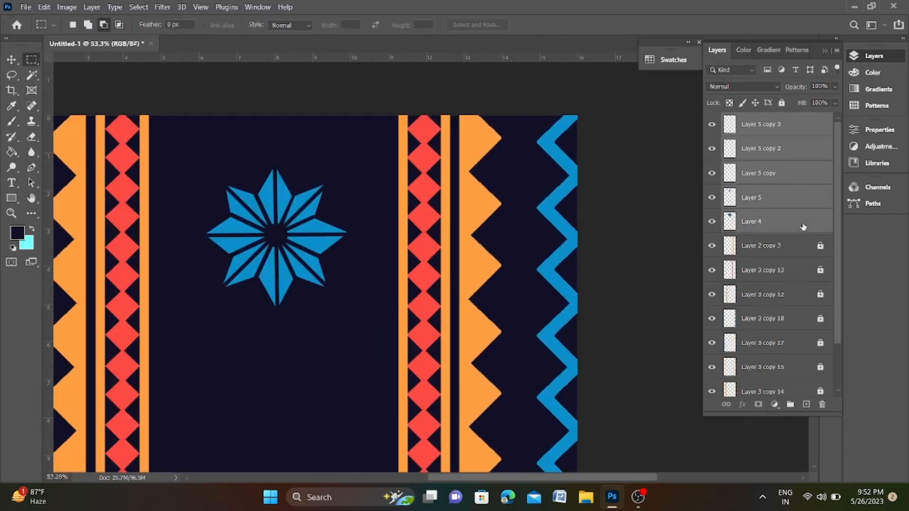
{"action": "key", "text": "ctrl+e"}
{"action": "key", "text": "ctrl+/"}
Duplicate the merged blue flower and move the copy straight down to sit just below the original in the centre panel.
{"action": "key", "text": "ctrl+j"}
{"action": "key", "text": "ctrl+t"}
{"action": "scroll", "coordinate": [286, 174], "scroll_direction": "down", "scroll_amount": 3}
{"action": "scroll", "coordinate": [286, 175], "scroll_direction": "down", "scroll_amount": 3}
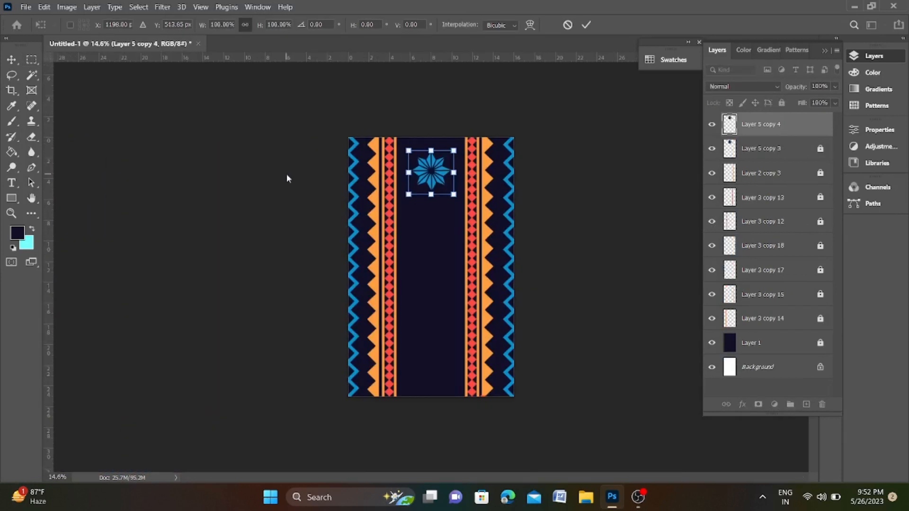
{"action": "key", "text": "shift+Down"}
{"action": "key", "text": "shift+Down"}
{"action": "key", "text": "shift+Down"}
{"action": "key", "text": "shift+Down"}
{"action": "key", "text": "shift+Down"}
{"action": "key", "text": "shift+Down"}
{"action": "key", "text": "shift+Down"}
{"action": "key", "text": "shift+Down"}
{"action": "key", "text": "shift+Down"}
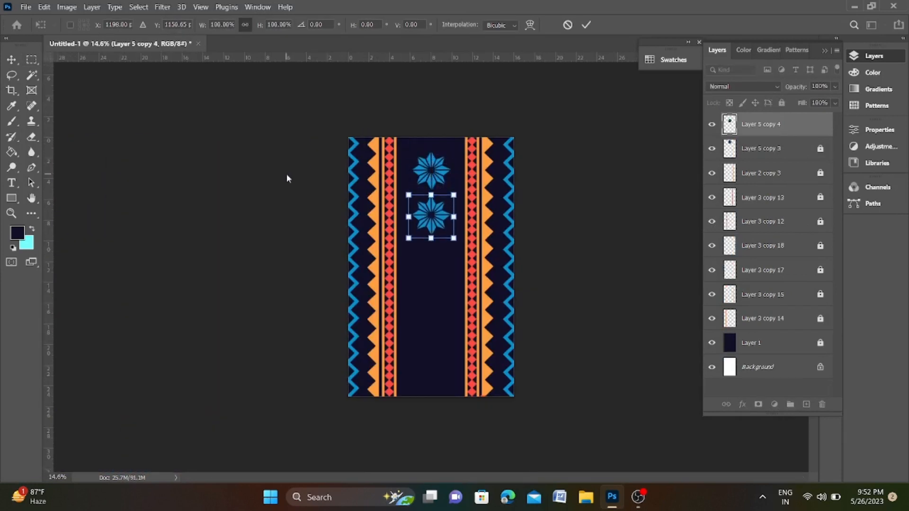
{"action": "key", "text": "Return"}
Unlock the original flower layer, duplicate both flowers and move the copied pair straight down to form a column of four.
{"action": "left_click", "coordinate": [820, 149]}
{"action": "left_click", "coordinate": [801, 151], "text": "ctrl"}
{"action": "key", "text": "ctrl+j"}
{"action": "key", "text": "ctrl+t"}
{"action": "key", "text": "shift+Down"}
{"action": "key", "text": "shift+Down"}
{"action": "key", "text": "shift+Down"}
{"action": "key", "text": "shift+Down"}
{"action": "key", "text": "shift+Down"}
{"action": "key", "text": "shift+Down"}
{"action": "key", "text": "shift+Down"}
{"action": "key", "text": "shift+Down"}
{"action": "key", "text": "shift+Down"}
{"action": "key", "text": "shift+Down"}
{"action": "key", "text": "shift+Down"}
{"action": "key", "text": "shift+Down"}
{"action": "key", "text": "shift+Down"}
{"action": "key", "text": "shift+Down"}
{"action": "key", "text": "shift+Down"}
{"action": "key", "text": "shift+Down"}
{"action": "key", "text": "shift+Down"}
{"action": "key", "text": "shift+Down"}
{"action": "key", "text": "shift+Down"}
{"action": "key", "text": "shift+Down"}
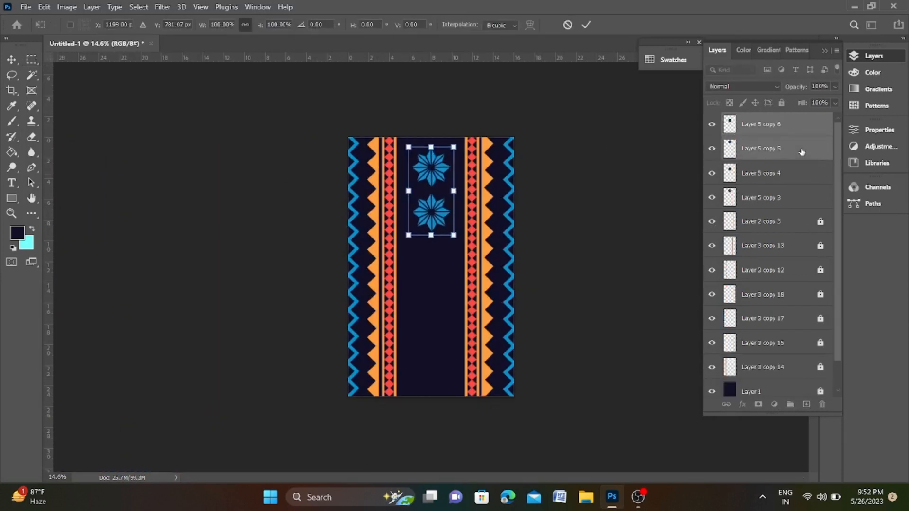
{"action": "key", "text": "shift+Down"}
{"action": "key", "text": "shift+Down"}
{"action": "key", "text": "shift+Down"}
{"action": "key", "text": "shift+Down"}
{"action": "key", "text": "shift+Down"}
{"action": "key", "text": "shift+Down"}
{"action": "key", "text": "shift+Down"}
{"action": "key", "text": "shift+Down"}
{"action": "key", "text": "shift+Down"}
{"action": "key", "text": "shift+Down"}
{"action": "key", "text": "shift+Down"}
{"action": "key", "text": "shift+Down"}
{"action": "key", "text": "shift+Down"}
{"action": "key", "text": "shift+Down"}
{"action": "key", "text": "shift+Down"}
{"action": "key", "text": "shift+Down"}
{"action": "key", "text": "shift+Down"}
{"action": "key", "text": "shift+Down"}
{"action": "key", "text": "shift+Down"}
{"action": "key", "text": "shift+Down"}
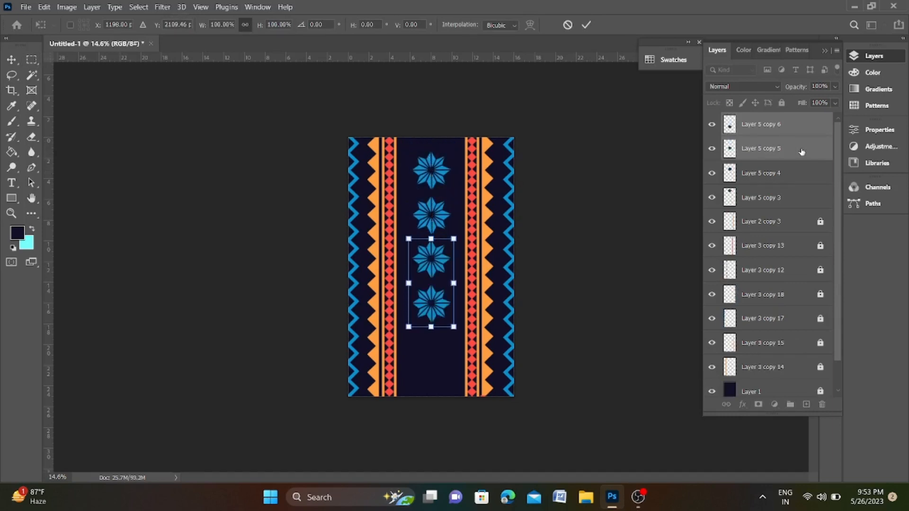
{"action": "key", "text": "Return"}
Move all four flower layers up together until the first flower sits close to the canvas's upper edge.
{"action": "left_click", "coordinate": [796, 180]}
{"action": "left_click", "coordinate": [798, 188], "text": "ctrl"}
{"action": "left_click", "coordinate": [801, 154], "text": "ctrl"}
{"action": "left_click", "coordinate": [801, 132], "text": "ctrl"}
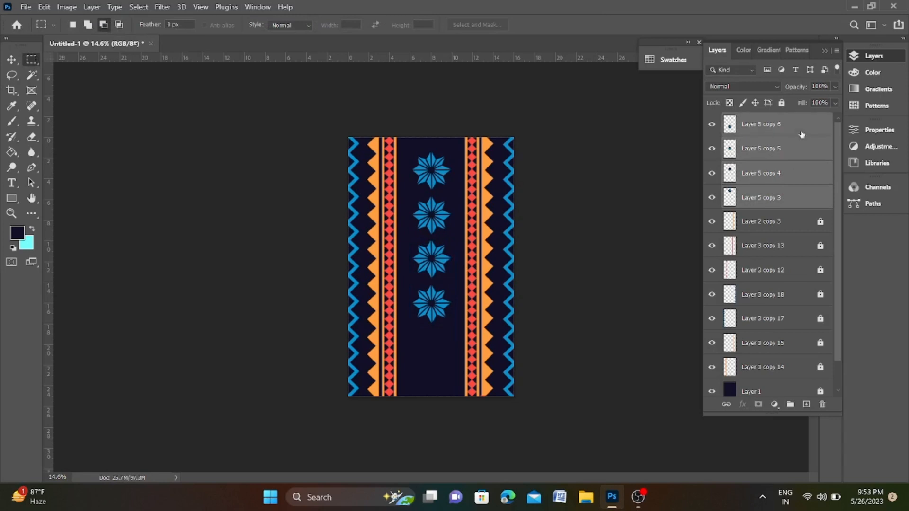
{"action": "key", "text": "ctrl+t"}
{"action": "key", "text": "shift+Up"}
{"action": "key", "text": "shift+Up"}
{"action": "key", "text": "shift+Up"}
{"action": "key", "text": "shift+Up"}
{"action": "key", "text": "shift+Up"}
{"action": "key", "text": "shift+Up"}
{"action": "key", "text": "shift+Up"}
{"action": "key", "text": "shift+Up"}
{"action": "key", "text": "shift+Up"}
{"action": "key", "text": "Up"}
{"action": "key", "text": "Up"}
{"action": "key", "text": "Up"}
{"action": "key", "text": "Up"}
{"action": "key", "text": "Up"}
{"action": "key", "text": "Up"}
{"action": "key", "text": "Up"}
{"action": "key", "text": "Up"}
{"action": "key", "text": "Up"}
{"action": "key", "text": "Up"}
{"action": "key", "text": "Up"}
{"action": "key", "text": "Up"}
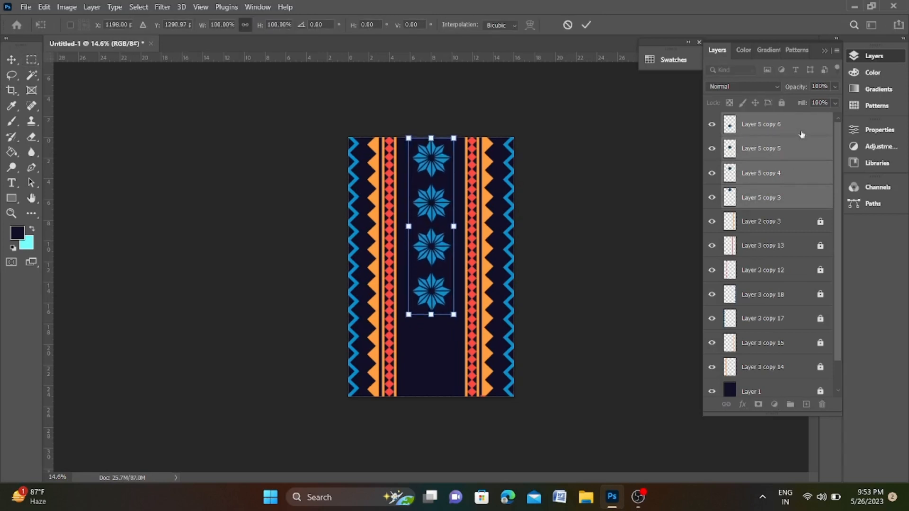
{"action": "key", "text": "Return"}
{"action": "left_click_drag", "start_coordinate": [420, 263], "coordinate": [438, 289]}
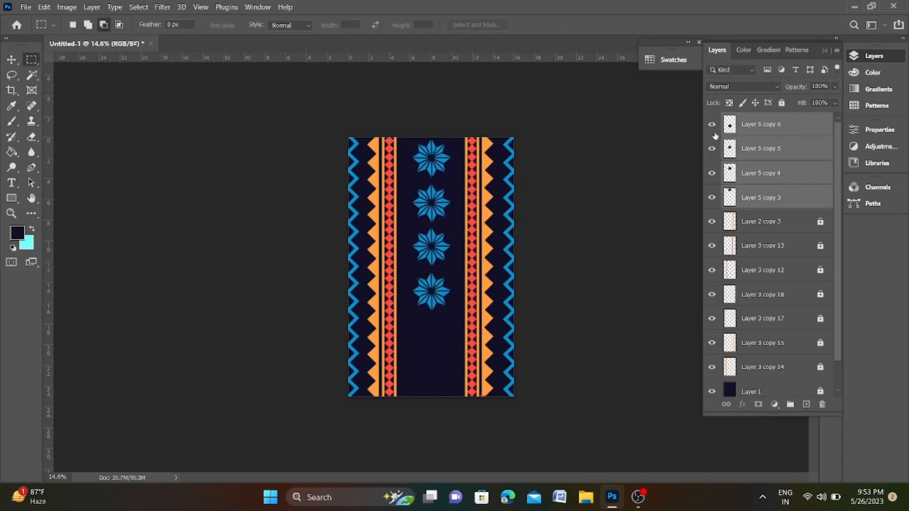
Duplicate the third and fourth flowers and move the copies straight down to the lower end of the centre panel.
{"action": "left_click", "coordinate": [779, 148]}
{"action": "left_click", "coordinate": [779, 126], "text": "ctrl"}
{"action": "key", "text": "ctrl+j"}
{"action": "key", "text": "ctrl+t"}
{"action": "key", "text": "shift+Down"}
{"action": "key", "text": "shift+Down"}
{"action": "key", "text": "shift+Down"}
{"action": "key", "text": "shift+Down"}
{"action": "key", "text": "shift+Down"}
{"action": "key", "text": "shift+Down"}
{"action": "key", "text": "shift+Down"}
{"action": "key", "text": "shift+Down"}
{"action": "key", "text": "shift+Down"}
{"action": "key", "text": "shift+Down"}
{"action": "key", "text": "shift+Down"}
{"action": "key", "text": "shift+Down"}
{"action": "key", "text": "shift+Down"}
{"action": "key", "text": "shift+Down"}
{"action": "key", "text": "shift+Down"}
{"action": "key", "text": "shift+Down"}
{"action": "key", "text": "shift+Down"}
{"action": "key", "text": "shift+Down"}
{"action": "key", "text": "shift+Down"}
{"action": "key", "text": "shift+Down"}
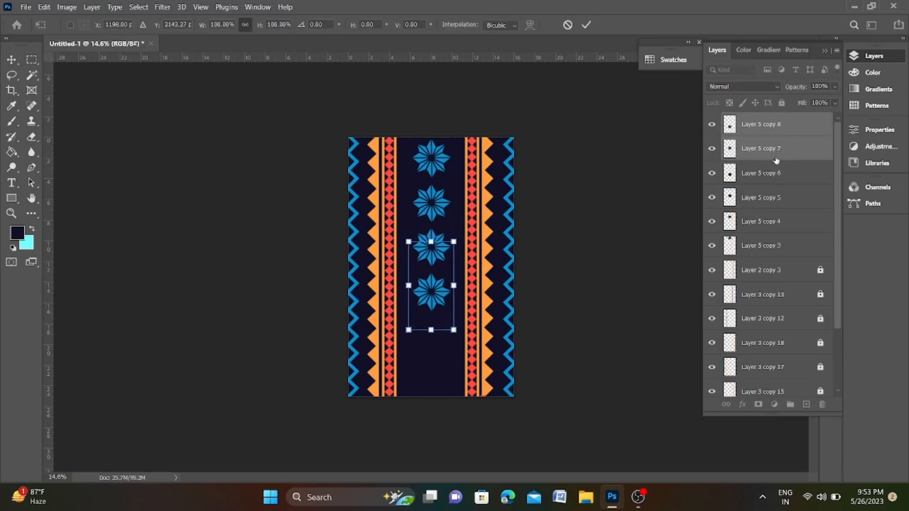
{"action": "key", "text": "shift+Down"}
{"action": "key", "text": "shift+Down"}
{"action": "key", "text": "shift+Down"}
{"action": "key", "text": "shift+Down"}
{"action": "key", "text": "shift+Down"}
{"action": "key", "text": "shift+Down"}
{"action": "key", "text": "shift+Down"}
{"action": "key", "text": "shift+Down"}
{"action": "key", "text": "shift+Down"}
{"action": "key", "text": "shift+Down"}
{"action": "key", "text": "shift+Down"}
{"action": "key", "text": "shift+Down"}
{"action": "key", "text": "shift+Down"}
{"action": "key", "text": "shift+Down"}
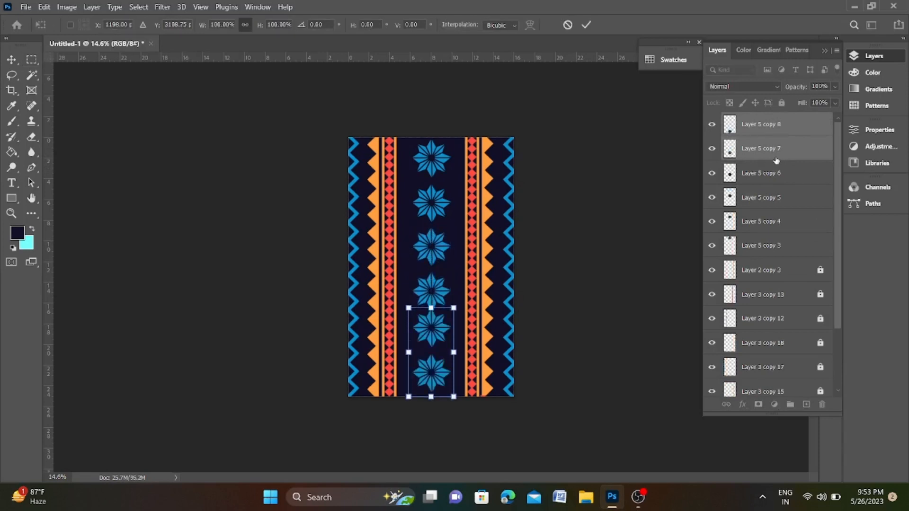
{"action": "key", "text": "Return"}
Duplicate Layer 5 copy 5 and copy 6 and nudge the middle pair of flowers slightly upward.
{"action": "left_click", "coordinate": [779, 173]}
{"action": "left_click", "coordinate": [779, 198], "text": "ctrl"}
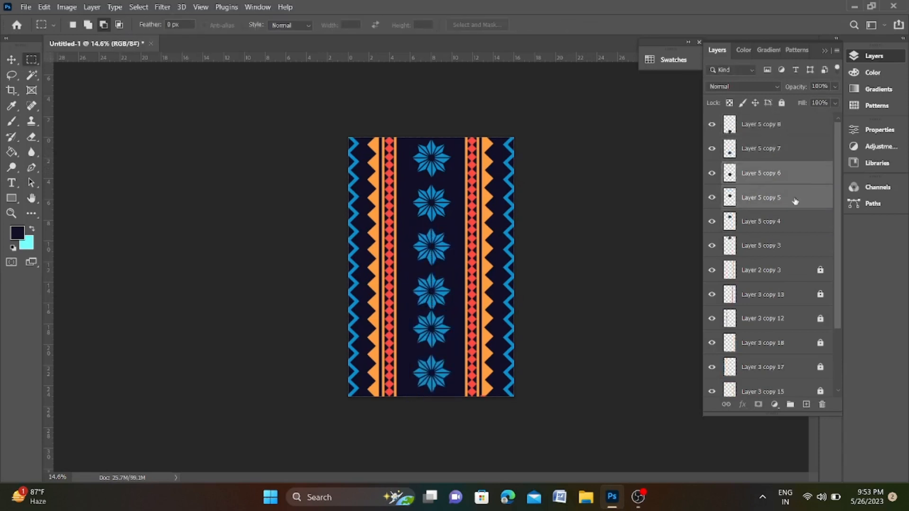
{"action": "key", "text": "ctrl+j"}
{"action": "key", "text": "ctrl+t"}
{"action": "key", "text": "shift+Up"}
{"action": "key", "text": "shift+Up"}
{"action": "key", "text": "Return"}
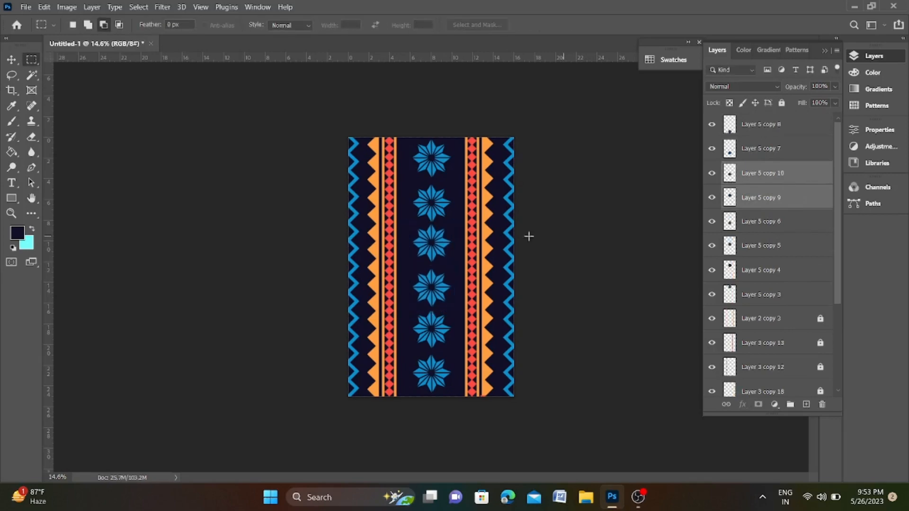
Duplicate Layer 5 copy 5 and copy 6 once more, keeping the new pair in the middle of the column.
{"action": "scroll", "coordinate": [442, 263], "scroll_direction": "up", "scroll_amount": 2}
{"action": "left_click", "coordinate": [763, 227]}
{"action": "left_click", "coordinate": [774, 250], "text": "ctrl"}
{"action": "key", "text": "ctrl+j"}
{"action": "key", "text": "ctrl+t"}
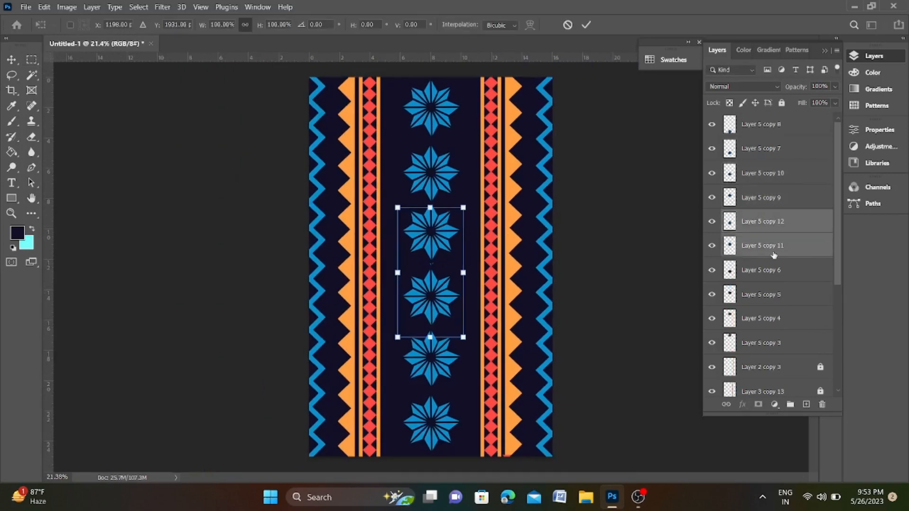
{"action": "key", "text": "Return"}
Hide every flower layer except Layer 5 copy 3 and Layer 5 copy 4, the upper two flowers.
{"action": "left_click", "coordinate": [774, 254]}
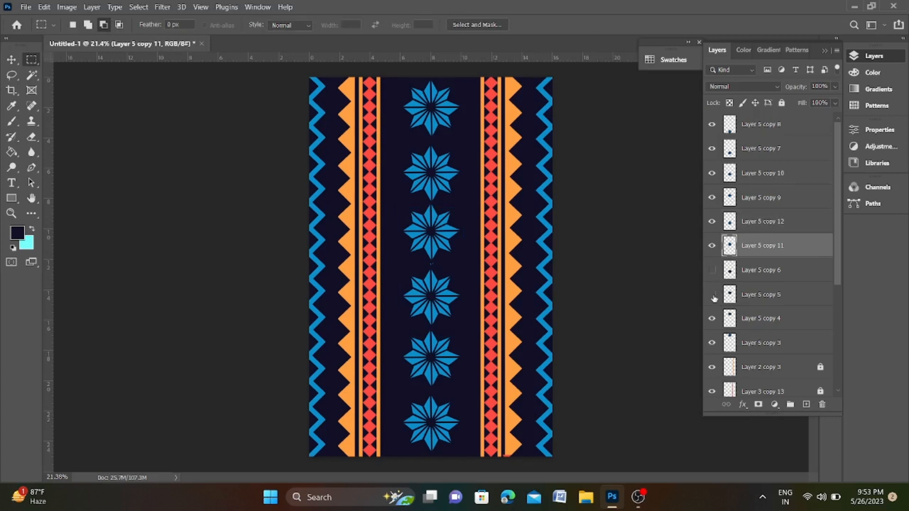
{"action": "left_click", "coordinate": [712, 295]}
{"action": "left_click", "coordinate": [712, 245]}
{"action": "left_click", "coordinate": [712, 197]}
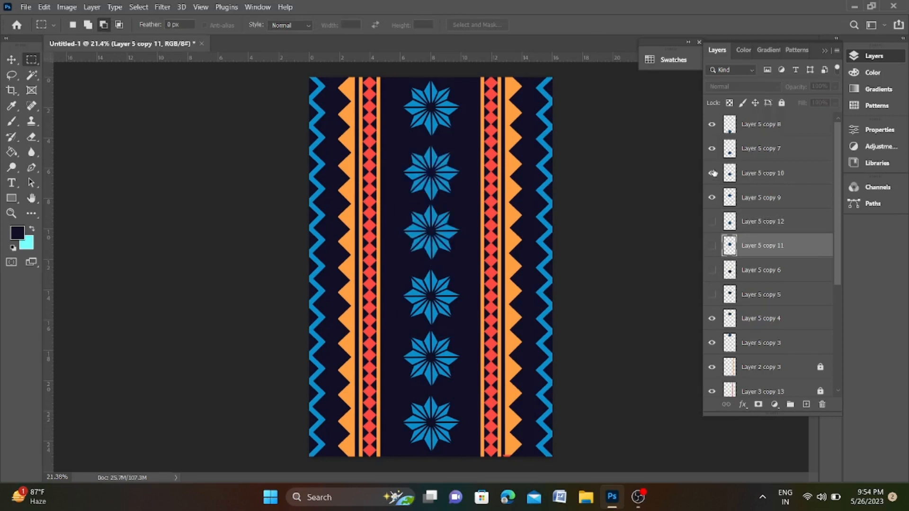
{"action": "left_click", "coordinate": [711, 172]}
{"action": "left_click", "coordinate": [711, 148]}
{"action": "left_click", "coordinate": [711, 124]}
Select Layer 5 copy 3 and copy 4 and nudge both flowers slightly upward.
{"action": "left_click", "coordinate": [753, 326]}
{"action": "left_click", "coordinate": [761, 344], "text": "shift"}
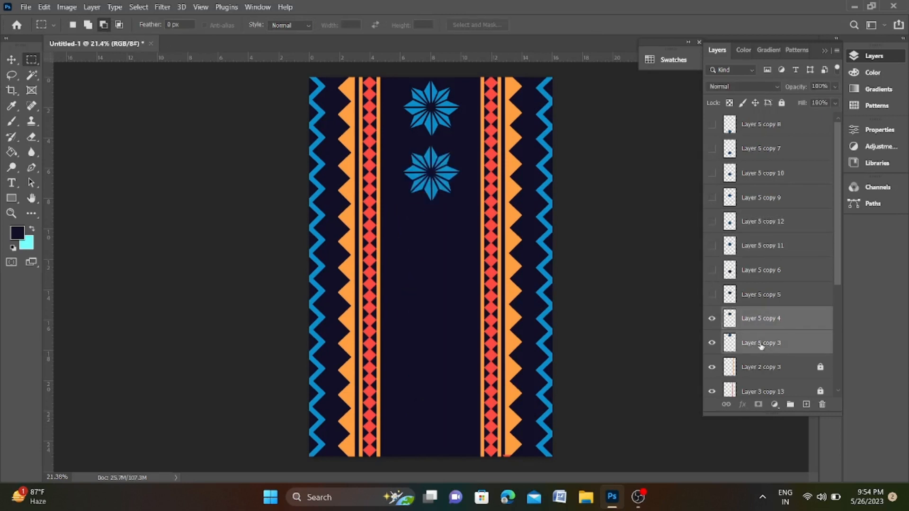
{"action": "key", "text": "ctrl+t"}
{"action": "key", "text": "Escape"}
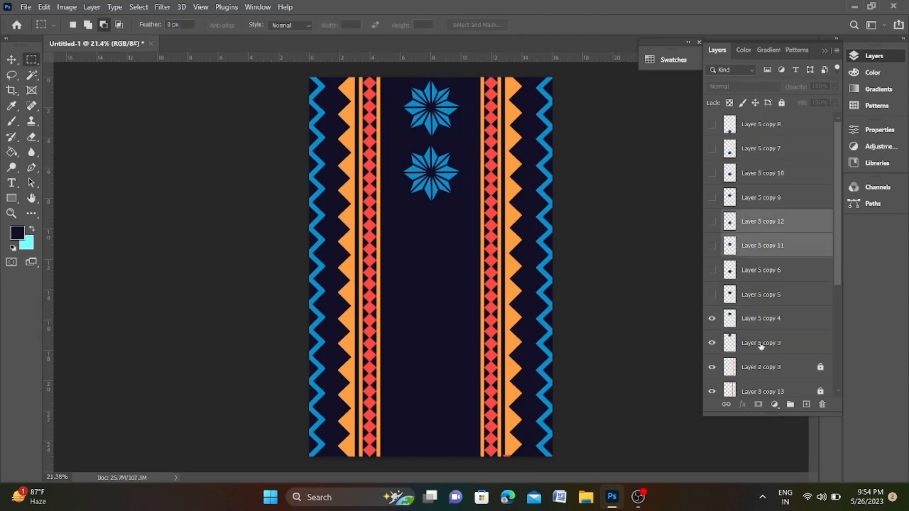
{"action": "key", "text": "ctrl+t"}
{"action": "key", "text": "Escape"}
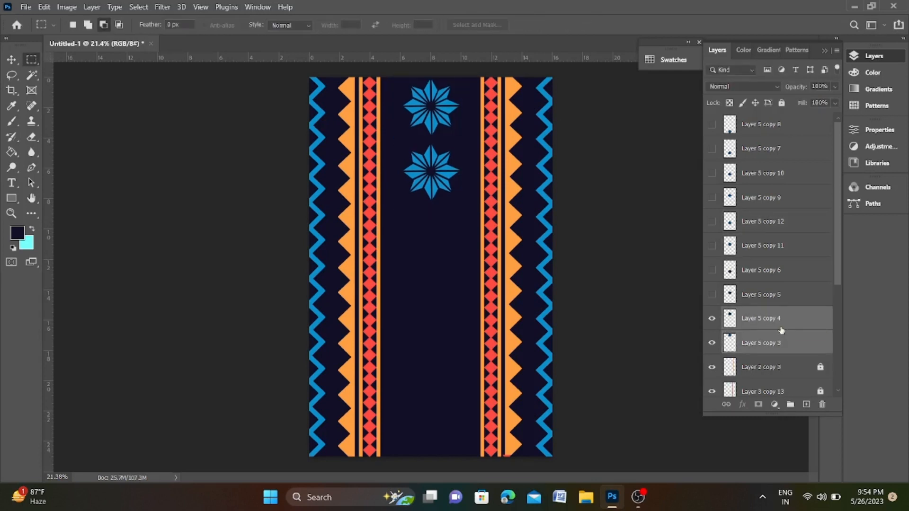
Select only Layer 5 copy 4 and nudge the second flower slightly upward, closer to the top flower.
{"action": "left_click", "coordinate": [776, 322]}
{"action": "left_click", "coordinate": [711, 318]}
{"action": "left_click", "coordinate": [711, 318]}
{"action": "key", "text": "ctrl+t"}
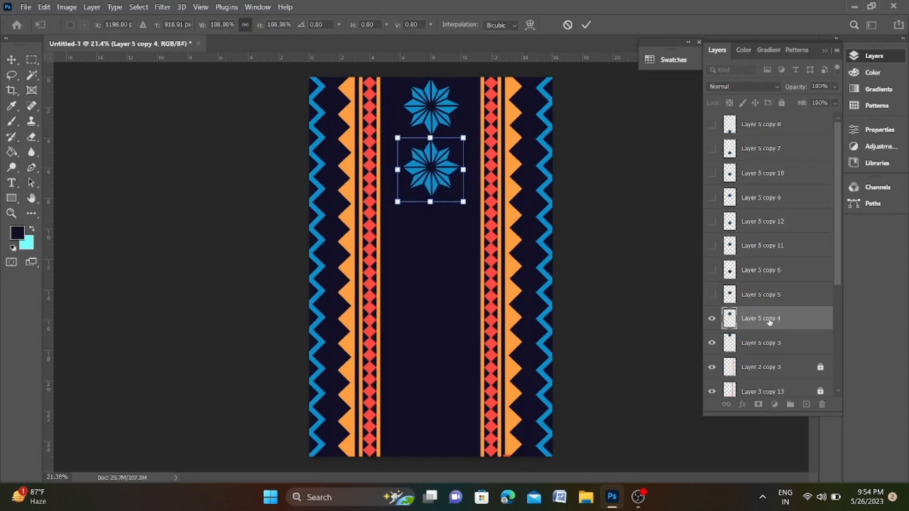
{"action": "key", "text": "Return"}
Show Layer 5 copy 5 and nudge this third flower upward to match the spacing of the two flowers above.
{"action": "left_click", "coordinate": [712, 295]}
{"action": "left_click", "coordinate": [777, 296]}
{"action": "key", "text": "ctrl+t"}
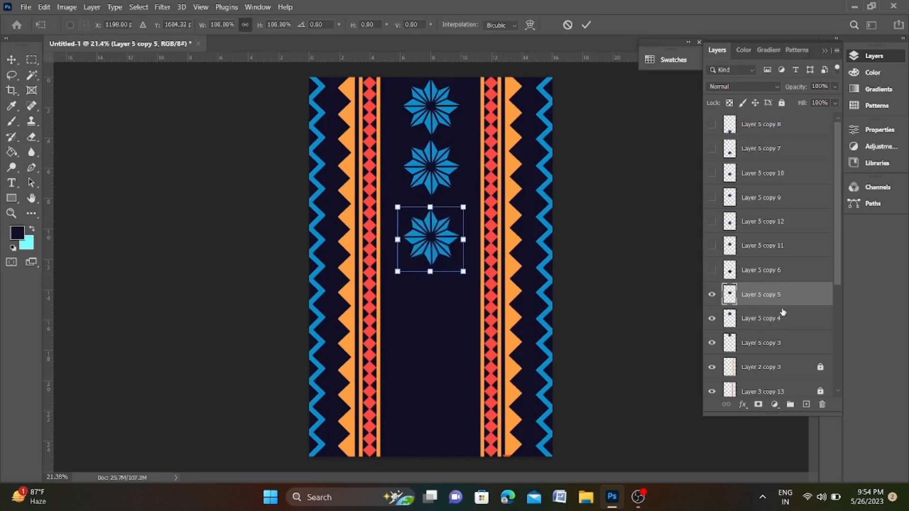
{"action": "key", "text": "shift+Up"}
{"action": "key", "text": "shift+Up"}
{"action": "key", "text": "shift+Up"}
{"action": "key", "text": "shift+Up"}
{"action": "key", "text": "shift+Up"}
{"action": "key", "text": "shift+Up"}
{"action": "key", "text": "shift+Up"}
{"action": "key", "text": "shift+Up"}
{"action": "key", "text": "shift+Up"}
{"action": "key", "text": "shift+Up"}
{"action": "key", "text": "shift+Up"}
{"action": "key", "text": "shift+Up"}
{"action": "key", "text": "Return"}
Show Layer 5 copy 6 and nudge this fourth flower upward until its gap matches the flowers above.
{"action": "left_click", "coordinate": [712, 271]}
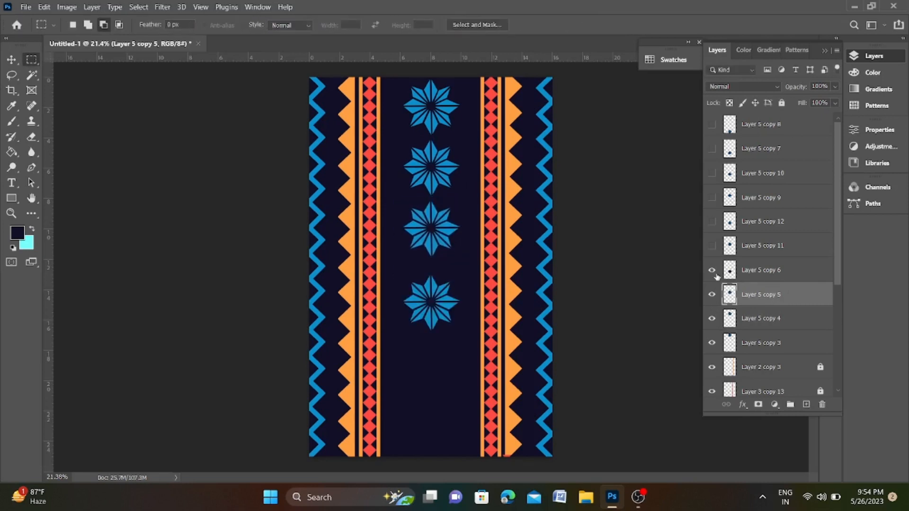
{"action": "left_click", "coordinate": [776, 274]}
{"action": "key", "text": "ctrl+t"}
{"action": "key", "text": "shift+Up"}
{"action": "key", "text": "shift+Up"}
{"action": "key", "text": "shift+Up"}
{"action": "key", "text": "shift+Up"}
{"action": "key", "text": "shift+Up"}
{"action": "key", "text": "shift+Up"}
{"action": "key", "text": "shift+Up"}
{"action": "key", "text": "shift+Up"}
{"action": "key", "text": "shift+Up"}
{"action": "key", "text": "shift+Up"}
{"action": "key", "text": "shift+Up"}
{"action": "key", "text": "shift+Up"}
{"action": "key", "text": "Return"}
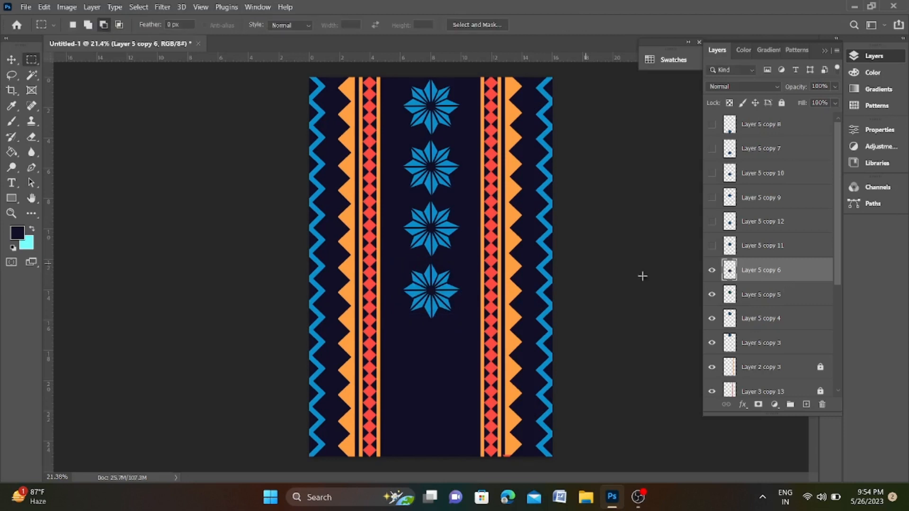
{"action": "key", "text": "ctrl+t"}
{"action": "key", "text": "shift+Up"}
{"action": "key", "text": "shift+Up"}
{"action": "key", "text": "Return"}
Delete the surplus overlapping flower layers: Layer 5 copy 11, copy 12, copy 9 and copy 10.
{"action": "left_click", "coordinate": [731, 247]}
{"action": "left_click", "coordinate": [711, 249]}
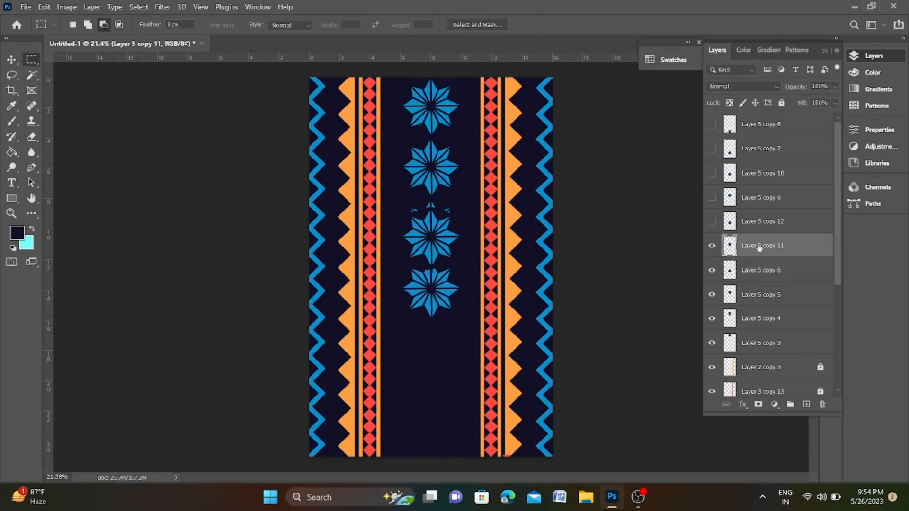
{"action": "key", "text": "Delete"}
{"action": "left_click", "coordinate": [711, 222]}
{"action": "left_click", "coordinate": [728, 222]}
{"action": "key", "text": "Delete"}
{"action": "left_click", "coordinate": [712, 198]}
{"action": "left_click", "coordinate": [729, 198]}
{"action": "key", "text": "Delete"}
{"action": "left_click", "coordinate": [712, 174]}
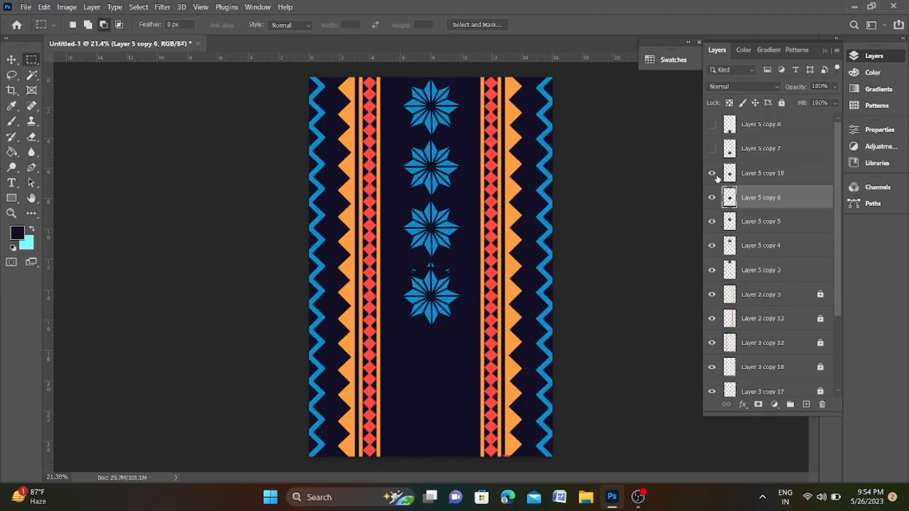
{"action": "left_click", "coordinate": [729, 173]}
{"action": "key", "text": "Delete"}
Show Layer 5 copy 7 and nudge this fifth flower slightly upward toward the fourth.
{"action": "left_click", "coordinate": [711, 148]}
{"action": "left_click", "coordinate": [781, 149]}
{"action": "key", "text": "ctrl+t"}
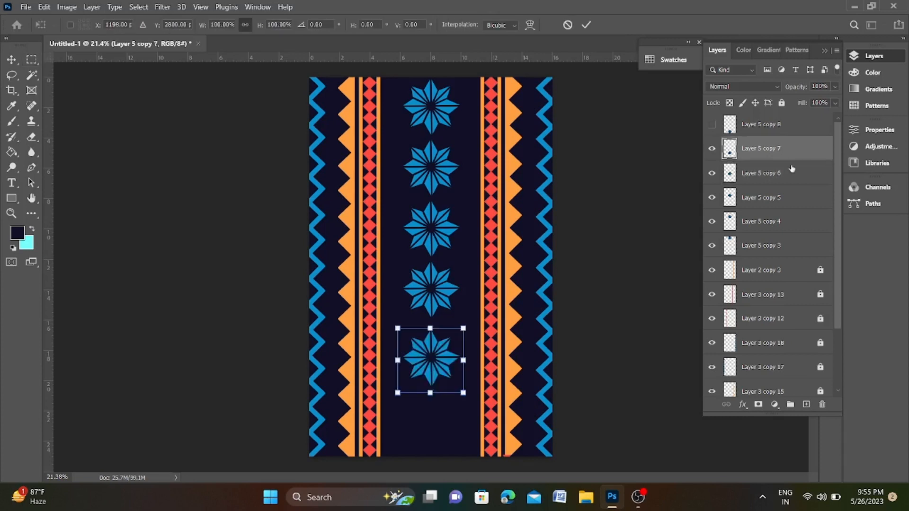
{"action": "key", "text": "shift+Up"}
{"action": "key", "text": "shift+Up"}
{"action": "key", "text": "shift+Up"}
{"action": "key", "text": "Return"}
Show Layer 5 copy 8 and nudge the bottom flower slightly upward toward the fifth.
{"action": "key", "text": "ctrl+minus"}
{"action": "left_click", "coordinate": [712, 124]}
{"action": "left_click", "coordinate": [761, 124]}
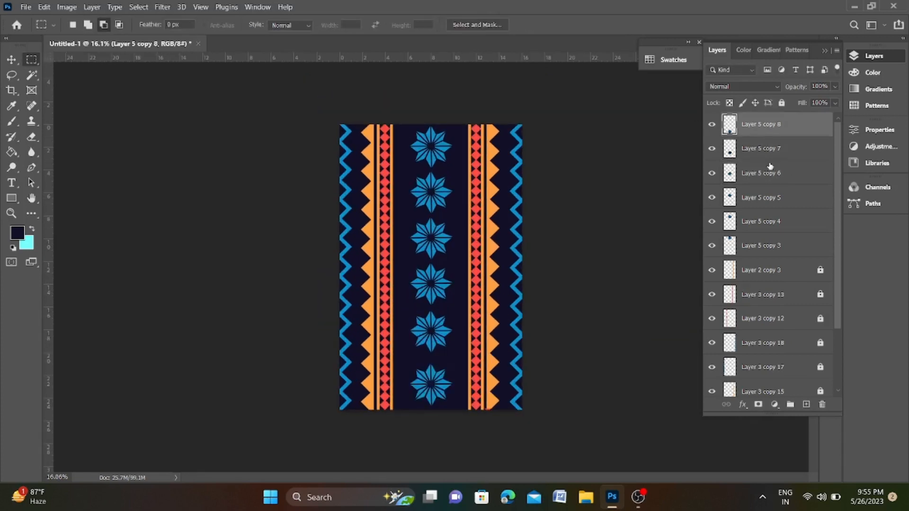
{"action": "key", "text": "ctrl+t"}
{"action": "key", "text": "Up"}
{"action": "key", "text": "shift+Up"}
{"action": "key", "text": "shift+Up"}
{"action": "key", "text": "shift+Up"}
{"action": "key", "text": "Return"}
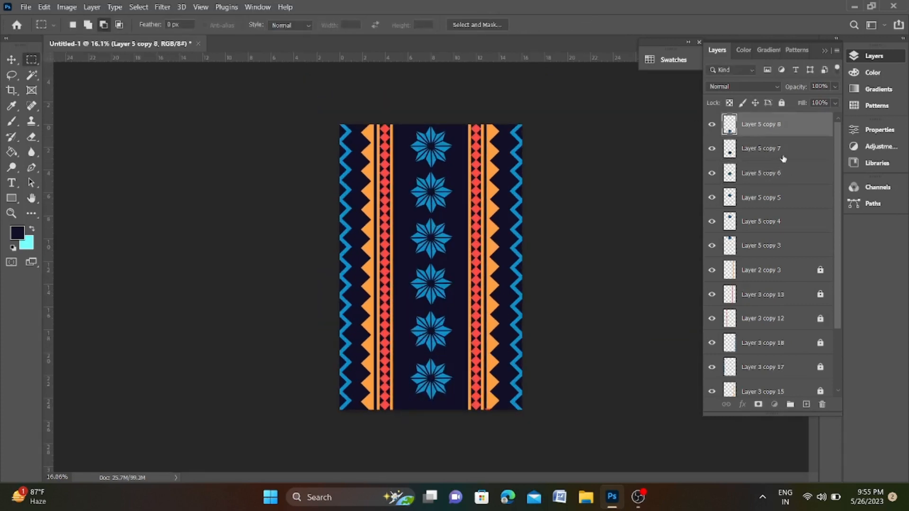
Nudge the fifth flower, Layer 5 copy 7, slightly downward toward the bottom flower.
{"action": "left_click", "coordinate": [782, 158]}
{"action": "key", "text": "ctrl+t"}
{"action": "key", "text": "shift+Down"}
{"action": "key", "text": "shift+Down"}
{"action": "key", "text": "shift+Down"}
{"action": "key", "text": "Return"}
Nudge the fourth flower, Layer 5 copy 6, slightly downward to even out its spacing.
{"action": "left_click", "coordinate": [782, 174]}
{"action": "key", "text": "ctrl+t"}
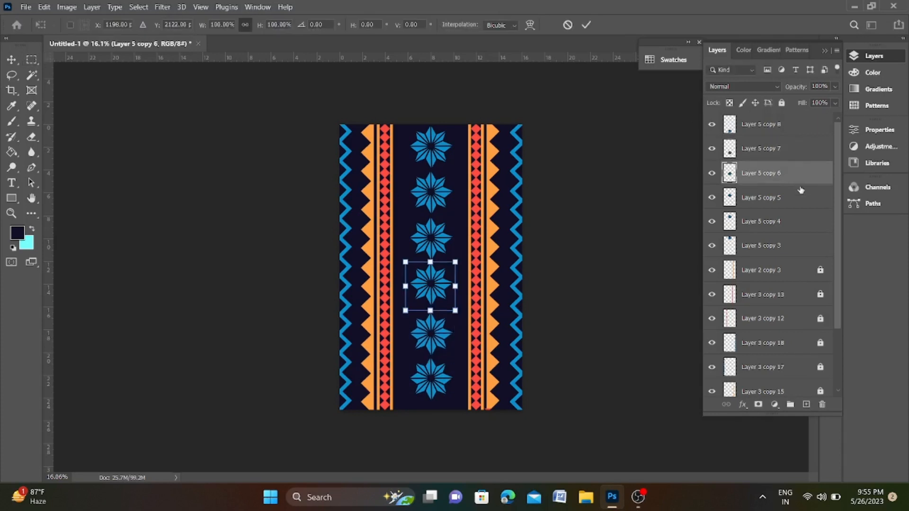
{"action": "key", "text": "shift+Down"}
{"action": "key", "text": "Return"}
{"action": "key", "text": "m"}
Nudge the third flower, Layer 5 copy 5, slightly downward to balance the gaps around it.
{"action": "left_click", "coordinate": [781, 198]}
{"action": "key", "text": "ctrl+t"}
{"action": "key", "text": "shift+Down"}
{"action": "key", "text": "shift+Down"}
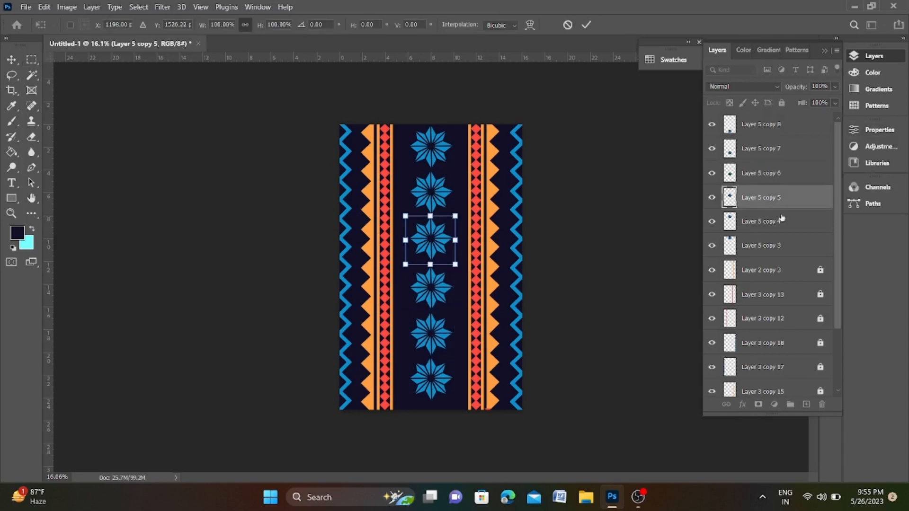
{"action": "key", "text": "Return"}
Select all six flower layers, enlarge the column slightly and centre it vertically within the canvas.
{"action": "left_click", "coordinate": [781, 245], "text": "shift"}
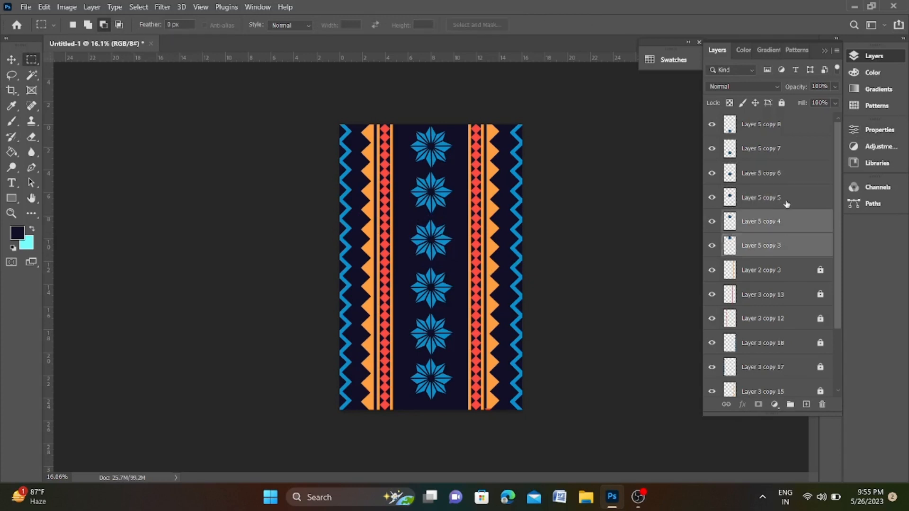
{"action": "left_click", "coordinate": [786, 126], "text": "shift"}
{"action": "key", "text": "ctrl+t"}
{"action": "key", "text": "shift+Down"}
{"action": "key", "text": "shift+Down"}
{"action": "key", "text": "shift+Down"}
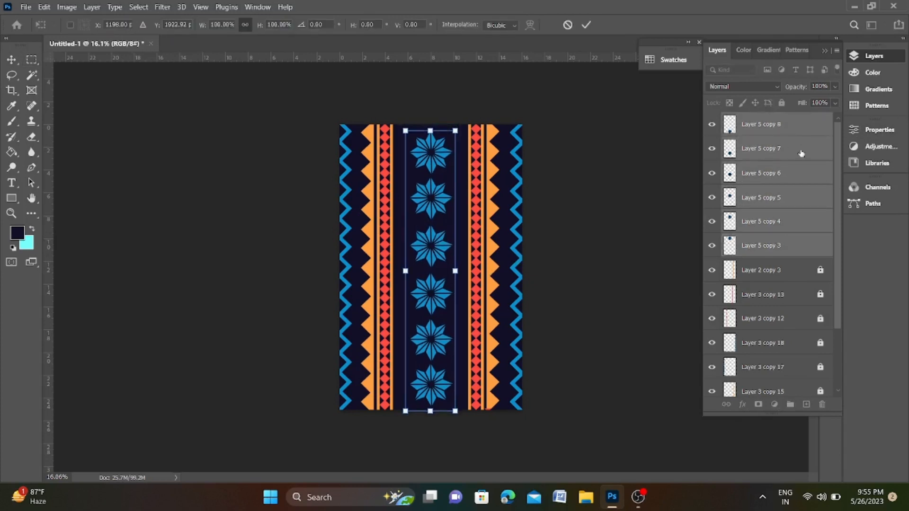
{"action": "left_click_drag", "start_coordinate": [430, 131], "coordinate": [430, 125]}
{"action": "key", "text": "shift+Down"}
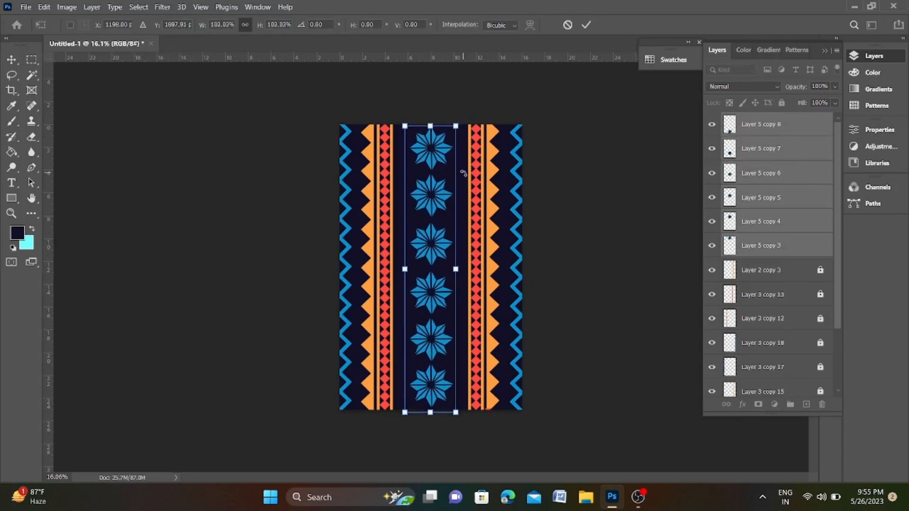
{"action": "key", "text": "shift+Up"}
{"action": "key", "text": "Return"}
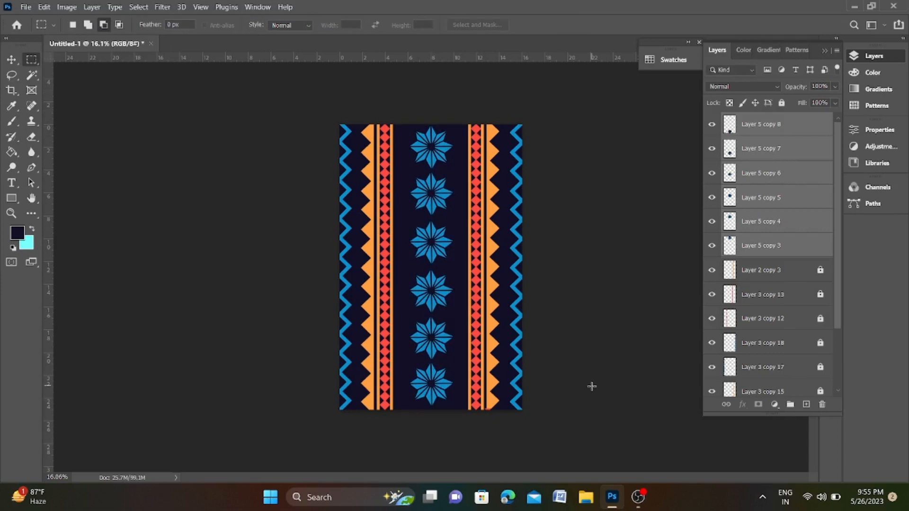
Merge the six flower layers into one layer and lock it.
{"action": "key", "text": "ctrl+e"}
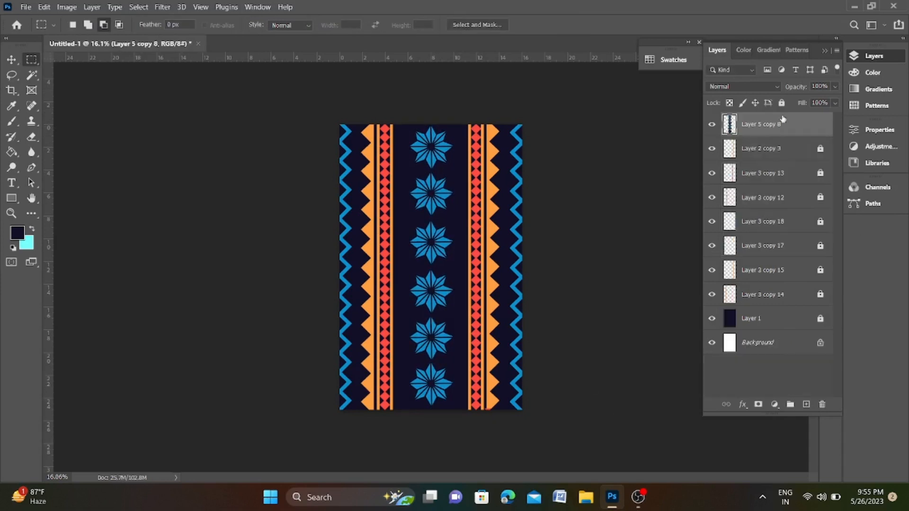
{"action": "left_click", "coordinate": [781, 103]}
On a new layer, fill a thin vertical bar beside the upper two flowers with red sampled from the diamond stripe.
{"action": "left_click", "coordinate": [806, 404]}
{"action": "scroll", "coordinate": [575, 186], "scroll_direction": "up", "scroll_amount": 3}
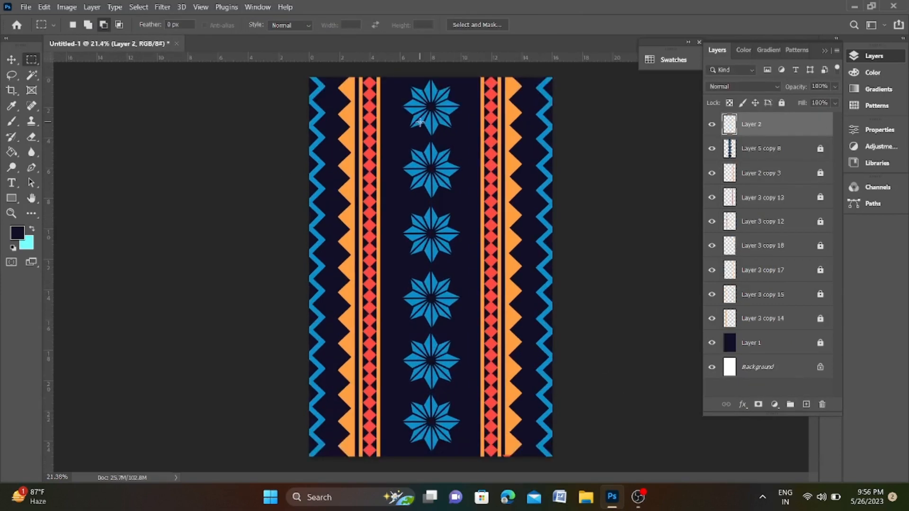
{"action": "left_click_drag", "start_coordinate": [470, 115], "coordinate": [465, 177]}
{"action": "left_click", "coordinate": [11, 105]}
{"action": "left_click", "coordinate": [370, 116]}
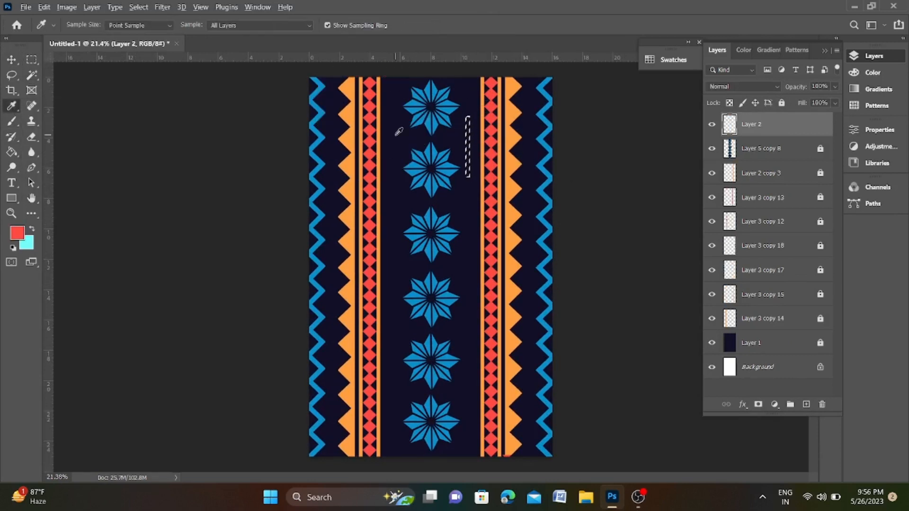
{"action": "left_click", "coordinate": [32, 59]}
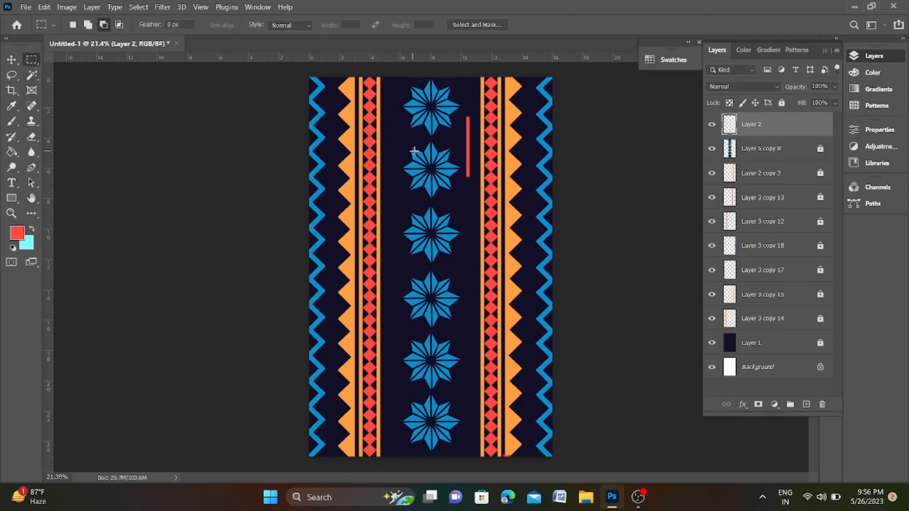
Add two progressively shorter red vertical bars beside the first one, stepping inward toward the second flower.
{"action": "scroll", "coordinate": [455, 132], "scroll_direction": "up", "scroll_amount": 3}
{"action": "left_click_drag", "start_coordinate": [465, 115], "coordinate": [471, 219]}
{"action": "key", "text": "alt+BackSpace"}
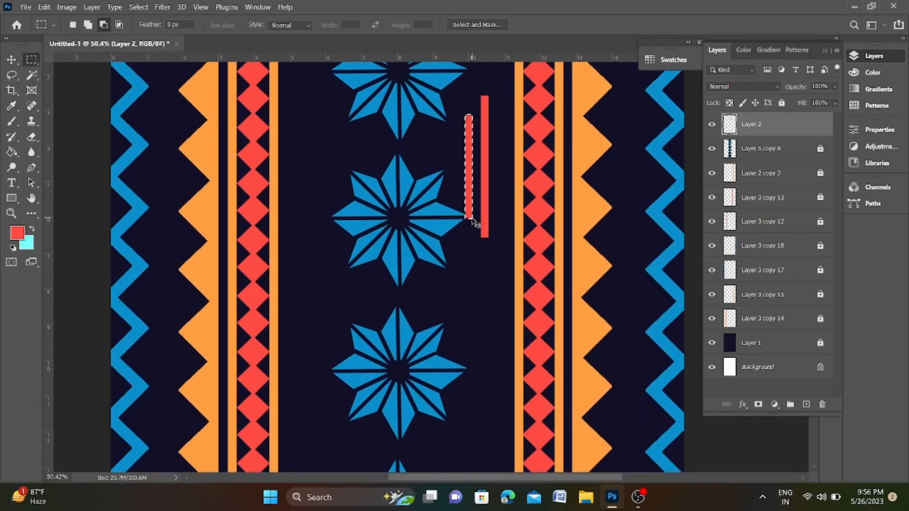
{"action": "left_click_drag", "start_coordinate": [450, 138], "coordinate": [456, 204]}
Move the group of three red bars horizontally away from the flower until it sits next to the orange stripe.
{"action": "key", "text": "ctrl+t"}
{"action": "scroll", "coordinate": [464, 160], "scroll_direction": "down", "scroll_amount": 1}
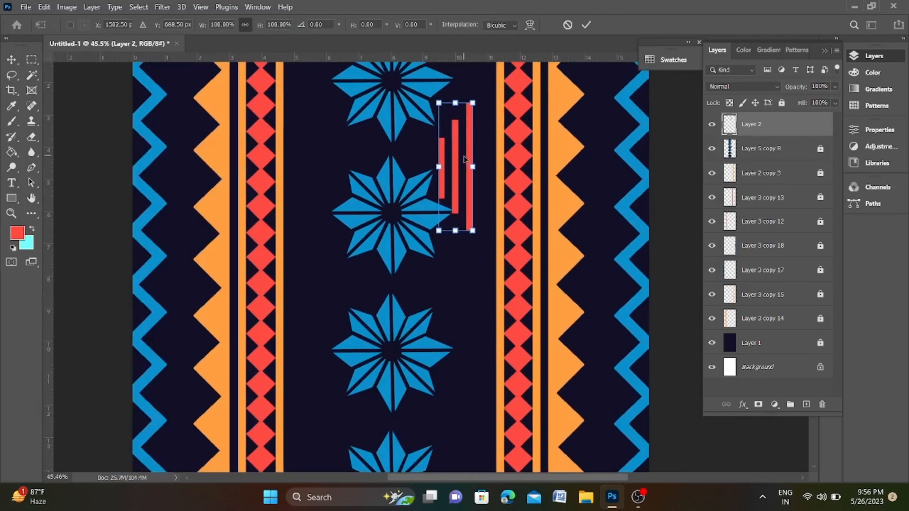
{"action": "key", "text": "Right"}
{"action": "key", "text": "Right"}
{"action": "key", "text": "Right"}
{"action": "key", "text": "Right"}
{"action": "key", "text": "Right"}
{"action": "key", "text": "Right"}
{"action": "key", "text": "Right"}
{"action": "key", "text": "Right"}
{"action": "key", "text": "Right"}
{"action": "key", "text": "Right"}
{"action": "key", "text": "Right"}
{"action": "key", "text": "Right"}
{"action": "key", "text": "Right"}
{"action": "key", "text": "Right"}
{"action": "key", "text": "Right"}
{"action": "key", "text": "Right"}
{"action": "key", "text": "Right"}
{"action": "key", "text": "Right"}
{"action": "key", "text": "Right"}
{"action": "key", "text": "Right"}
{"action": "key", "text": "Right"}
{"action": "key", "text": "Right"}
{"action": "key", "text": "Right"}
{"action": "key", "text": "Right"}
{"action": "key", "text": "Right"}
{"action": "key", "text": "Right"}
{"action": "key", "text": "Right"}
{"action": "key", "text": "Right"}
{"action": "key", "text": "Right"}
{"action": "key", "text": "Right"}
{"action": "key", "text": "Right"}
{"action": "key", "text": "Right"}
{"action": "key", "text": "Right"}
{"action": "key", "text": "Right"}
{"action": "key", "text": "Right"}
{"action": "key", "text": "Right"}
{"action": "key", "text": "Right"}
{"action": "key", "text": "Right"}
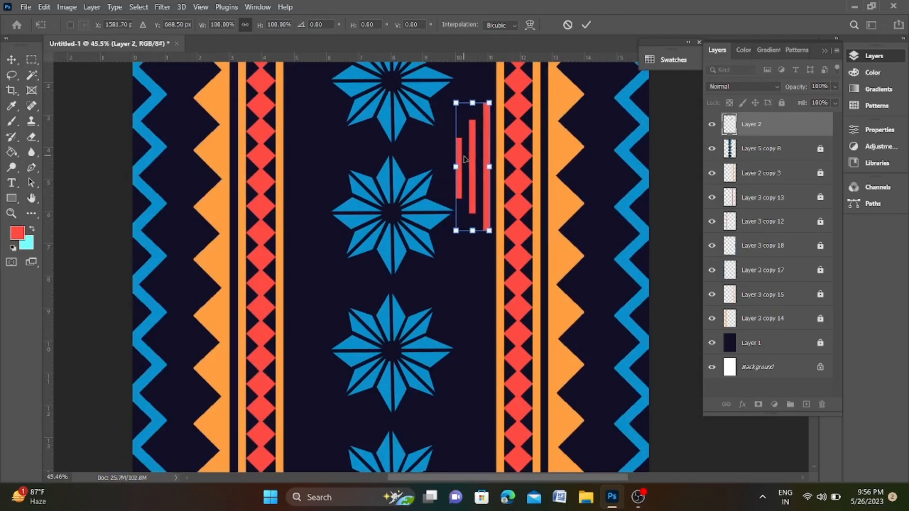
{"action": "key", "text": "Return"}
Duplicate the red bars on Layer 2, move the copy down beside the third flower, and delete the original layer.
{"action": "scroll", "coordinate": [481, 175], "scroll_direction": "down", "scroll_amount": 4}
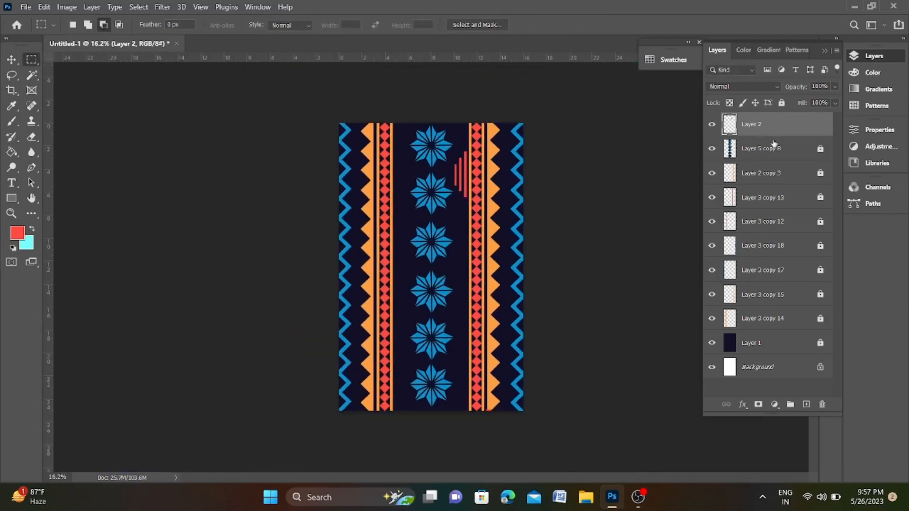
{"action": "key", "text": "ctrl+j"}
{"action": "key", "text": "ctrl+t"}
{"action": "left_click_drag", "start_coordinate": [459, 176], "coordinate": [462, 225]}
{"action": "scroll", "coordinate": [462, 225], "scroll_direction": "up", "scroll_amount": 2}
{"action": "left_click_drag", "start_coordinate": [460, 177], "coordinate": [465, 196]}
{"action": "key", "text": "Return"}
{"action": "left_click", "coordinate": [763, 153]}
{"action": "key", "text": "Delete"}
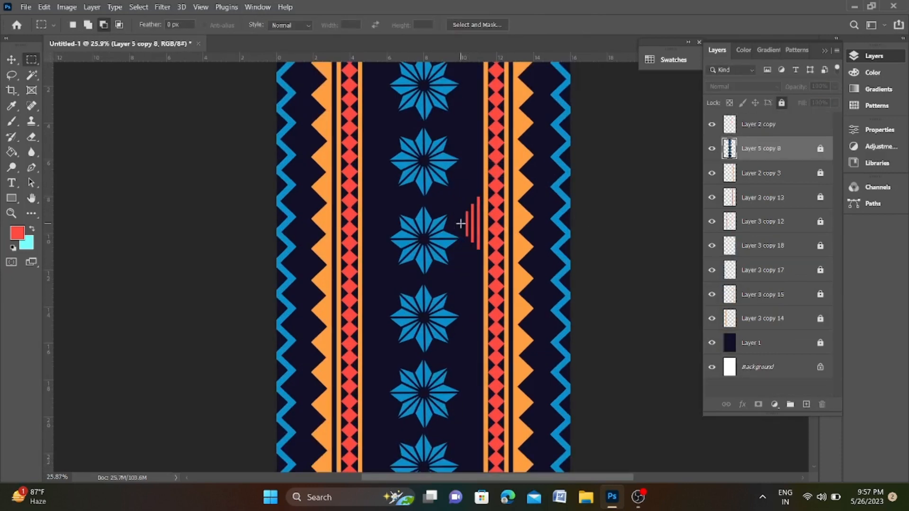
Enlarge the three red bars on Layer 2 copy proportionally to about 122%, keeping them beside the orange stripe.
{"action": "left_click", "coordinate": [778, 125]}
{"action": "key", "text": "ctrl+t"}
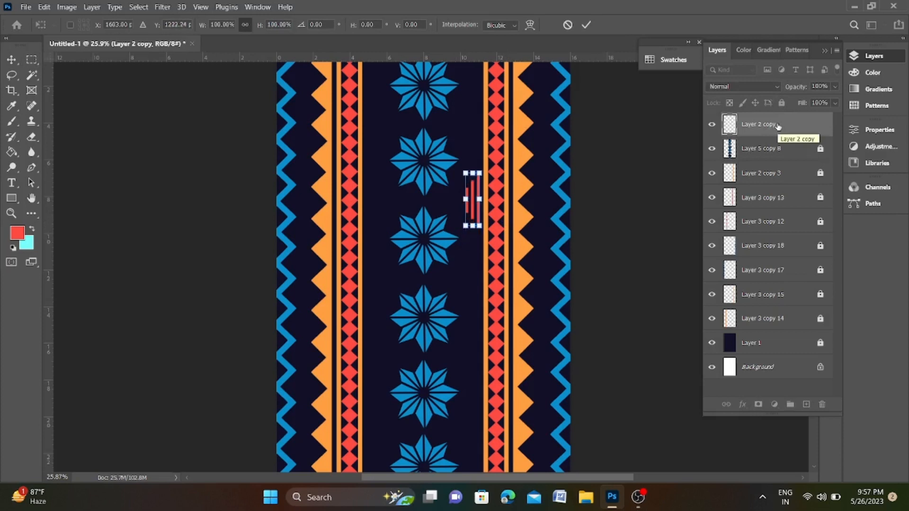
{"action": "left_click_drag", "start_coordinate": [465, 235], "coordinate": [462, 245]}
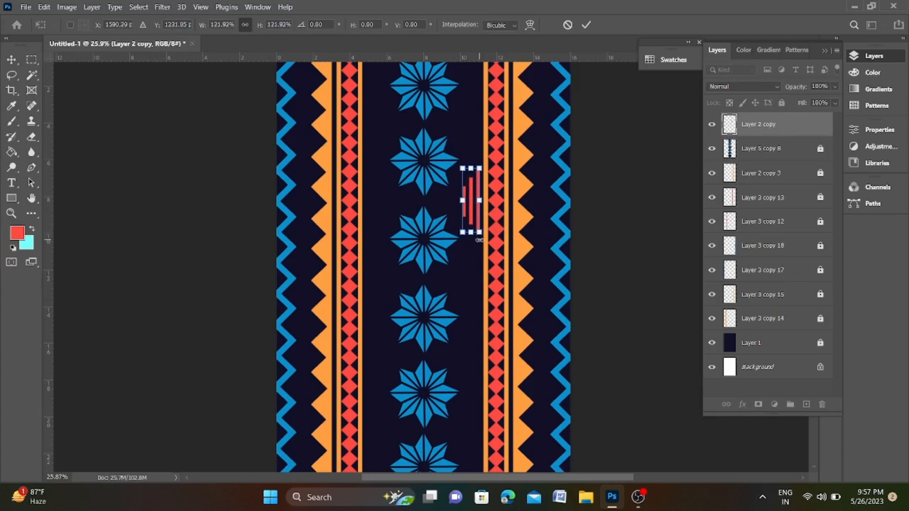
{"action": "key", "text": "Return"}
Duplicate the enlarged red bars and move the copy up beside the gap between the first and second flowers.
{"action": "key", "text": "ctrl+j"}
{"action": "key", "text": "ctrl+t"}
{"action": "left_click_drag", "start_coordinate": [478, 196], "coordinate": [476, 118]}
{"action": "scroll", "coordinate": [475, 120], "scroll_direction": "down", "scroll_amount": 3}
{"action": "scroll", "coordinate": [450, 148], "scroll_direction": "up", "scroll_amount": 5}
{"action": "key", "text": "Return"}
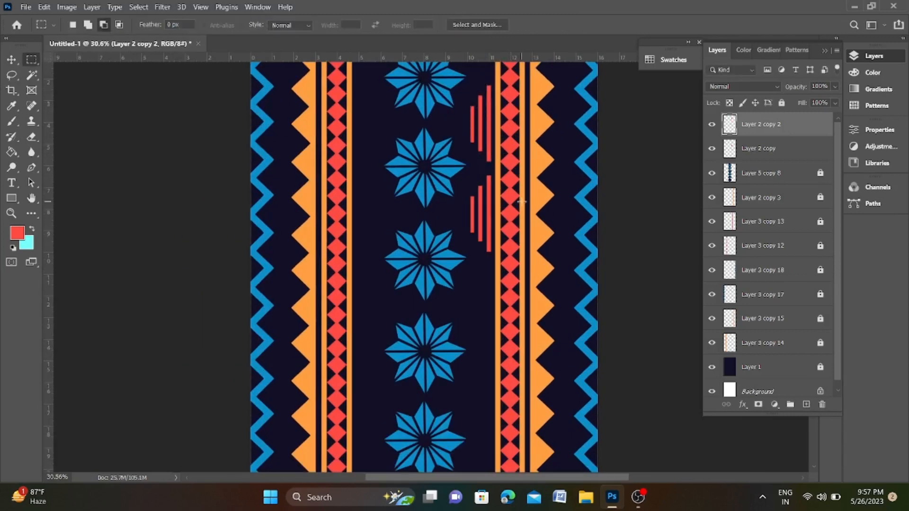
Duplicate both red bar groups together and move the copies down beside the gaps between the third, fourth and fifth flowers.
{"action": "left_click", "coordinate": [799, 149], "text": "ctrl"}
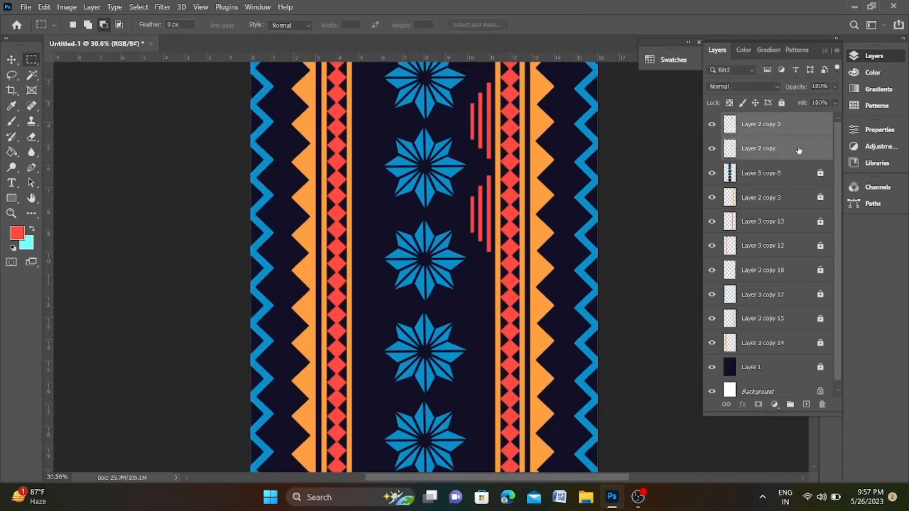
{"action": "key", "text": "ctrl+j"}
{"action": "key", "text": "ctrl+t"}
{"action": "key", "text": "shift+Down"}
{"action": "key", "text": "shift+Down"}
{"action": "key", "text": "shift+Down"}
{"action": "key", "text": "shift+Down"}
{"action": "key", "text": "shift+Down"}
{"action": "key", "text": "shift+Down"}
{"action": "key", "text": "shift+Down"}
{"action": "key", "text": "shift+Down"}
{"action": "key", "text": "shift+Down"}
{"action": "key", "text": "shift+Down"}
{"action": "key", "text": "shift+Down"}
{"action": "key", "text": "shift+Down"}
{"action": "key", "text": "shift+Down"}
{"action": "key", "text": "shift+Down"}
{"action": "key", "text": "shift+Down"}
{"action": "key", "text": "shift+Down"}
{"action": "key", "text": "shift+Down"}
{"action": "key", "text": "shift+Down"}
{"action": "key", "text": "shift+Down"}
{"action": "key", "text": "shift+Down"}
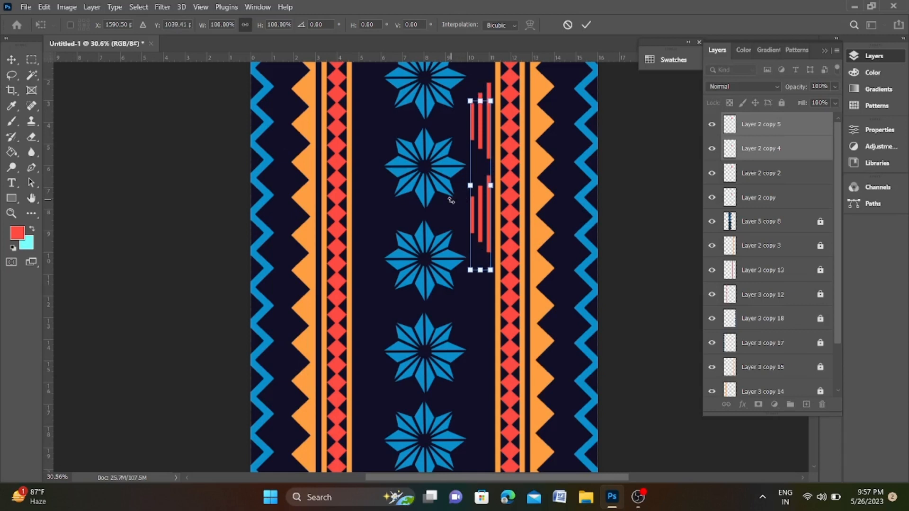
{"action": "key", "text": "shift+Down"}
{"action": "key", "text": "shift+Down"}
{"action": "key", "text": "shift+Down"}
{"action": "key", "text": "shift+Down"}
{"action": "key", "text": "shift+Down"}
{"action": "key", "text": "shift+Down"}
{"action": "key", "text": "shift+Down"}
{"action": "key", "text": "shift+Down"}
{"action": "key", "text": "shift+Down"}
{"action": "key", "text": "shift+Down"}
{"action": "key", "text": "shift+Down"}
{"action": "key", "text": "shift+Down"}
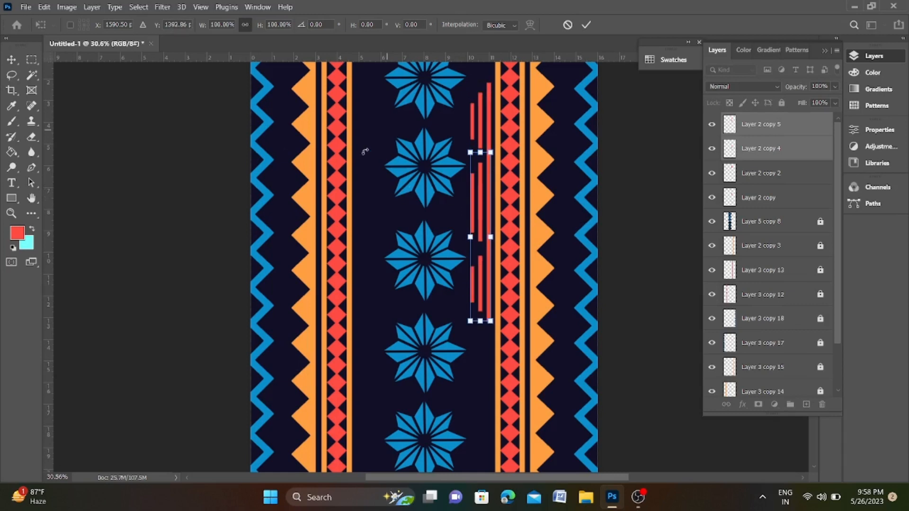
{"action": "left_click_drag", "start_coordinate": [481, 191], "coordinate": [481, 309]}
{"action": "scroll", "coordinate": [464, 340], "scroll_direction": "up", "scroll_amount": 1}
{"action": "key", "text": "Return"}
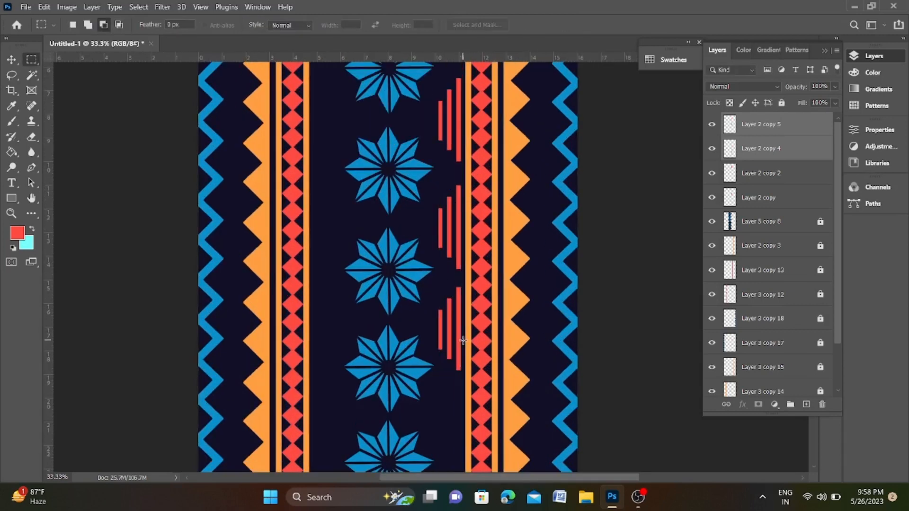
Shift the lowest red bar group on Layer 2 copy 4 slightly down to even out its spacing.
{"action": "left_click", "coordinate": [711, 124]}
{"action": "left_click", "coordinate": [772, 151]}
{"action": "key", "text": "ctrl+t"}
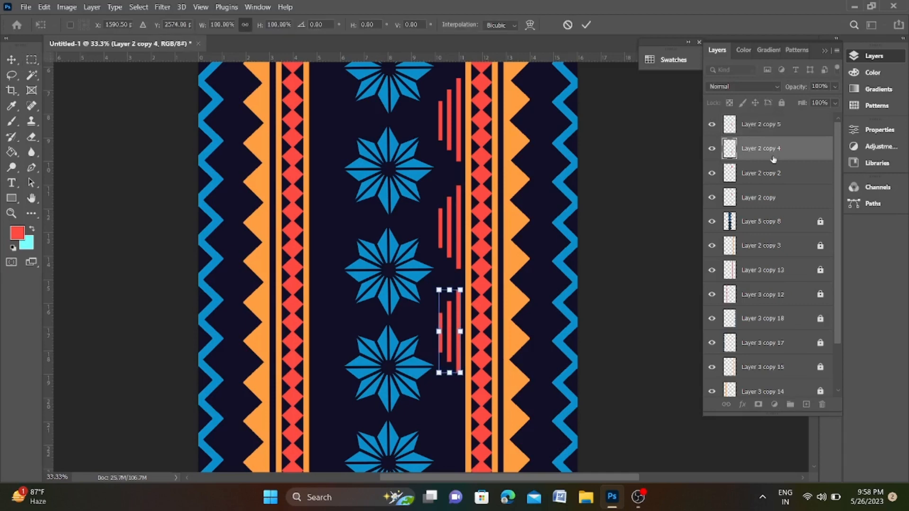
{"action": "left_click", "coordinate": [773, 124]}
{"action": "scroll", "coordinate": [415, 242], "scroll_direction": "down", "scroll_amount": 2}
Duplicate Layer 2 copy 4 and Layer 2 copy 5 and move the copies down to continue the bars past the canvas's bottom edge.
{"action": "left_click", "coordinate": [776, 151]}
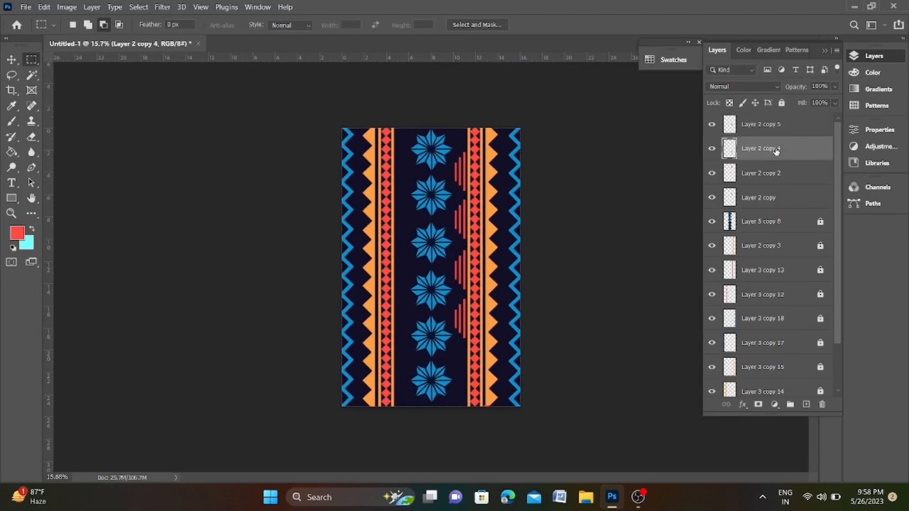
{"action": "left_click", "coordinate": [777, 127], "text": "shift"}
{"action": "key", "text": "ctrl+j"}
{"action": "key", "text": "ctrl+t"}
{"action": "left_click_drag", "start_coordinate": [462, 306], "coordinate": [461, 363]}
{"action": "scroll", "coordinate": [461, 363], "scroll_direction": "up", "scroll_amount": 10}
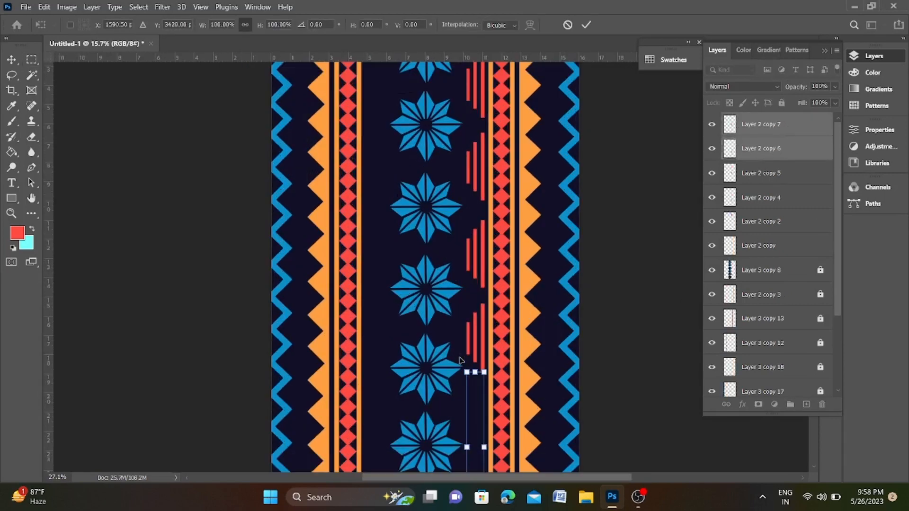
{"action": "left_click_drag", "start_coordinate": [532, 379], "coordinate": [519, 320]}
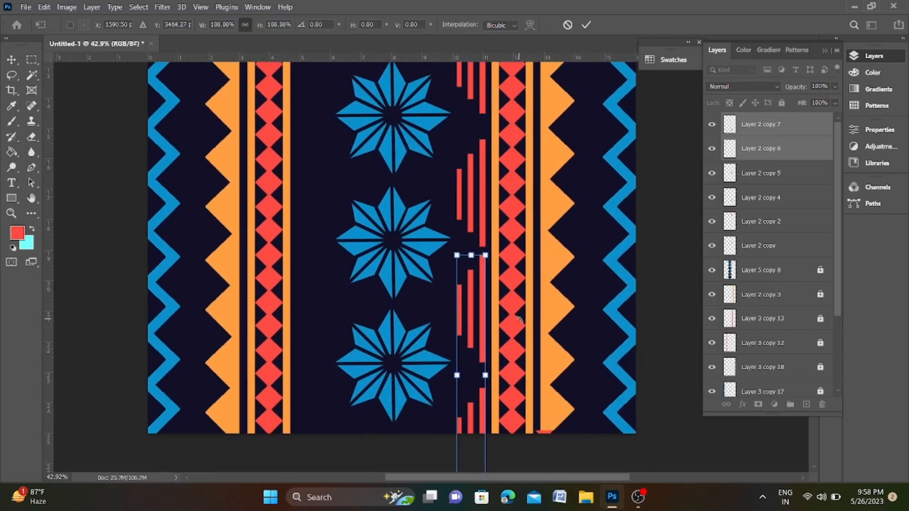
{"action": "key", "text": "Return"}
{"action": "key", "text": "ctrl+t"}
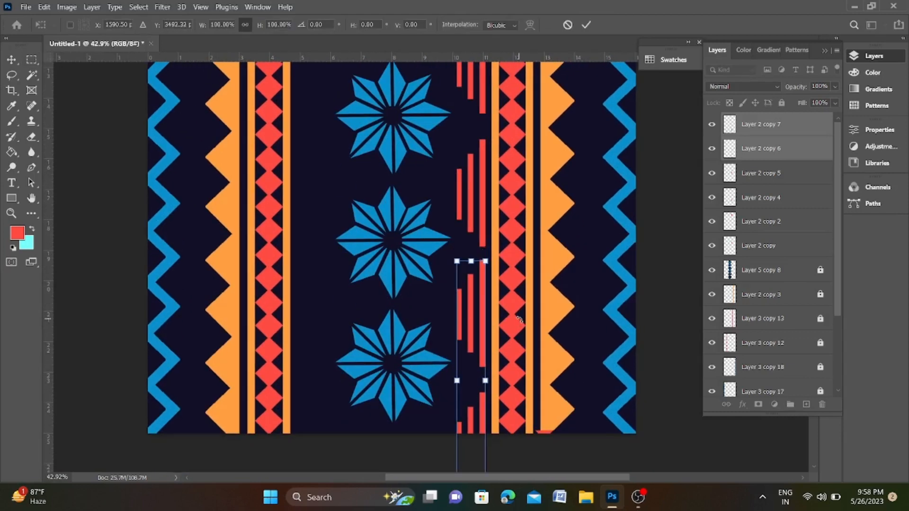
{"action": "key", "text": "Return"}
{"action": "scroll", "coordinate": [519, 320], "scroll_direction": "down", "scroll_amount": 5}
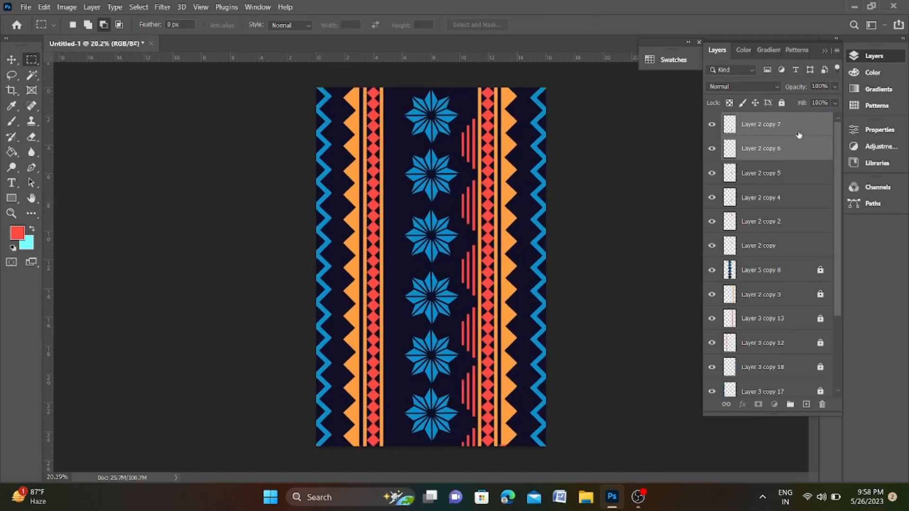
Duplicate the bar group on Layer 2 copy 2 and move it up beside the first flower, partly beyond the canvas's top edge.
{"action": "left_click", "coordinate": [766, 135]}
{"action": "left_click", "coordinate": [736, 227]}
{"action": "key", "text": "ctrl+j"}
{"action": "key", "text": "ctrl+t"}
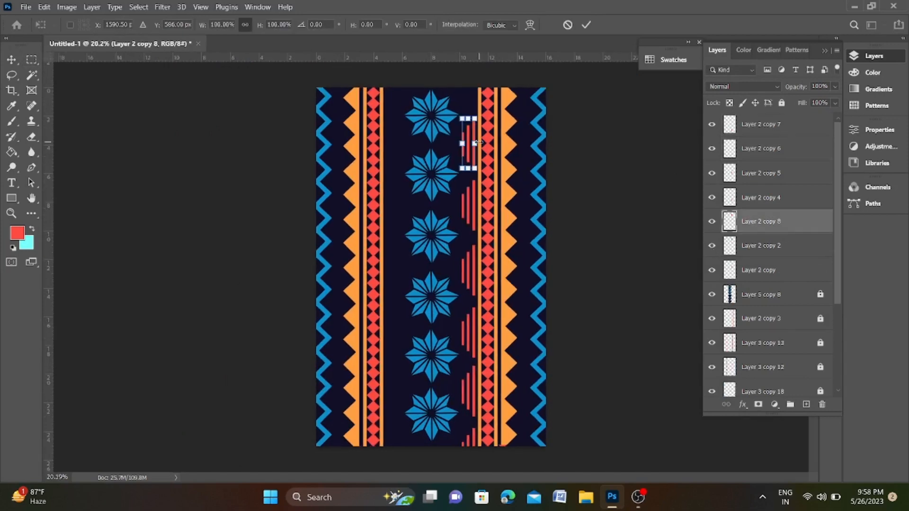
{"action": "left_click_drag", "start_coordinate": [470, 151], "coordinate": [470, 120]}
{"action": "scroll", "coordinate": [471, 109], "scroll_direction": "up", "scroll_amount": 7}
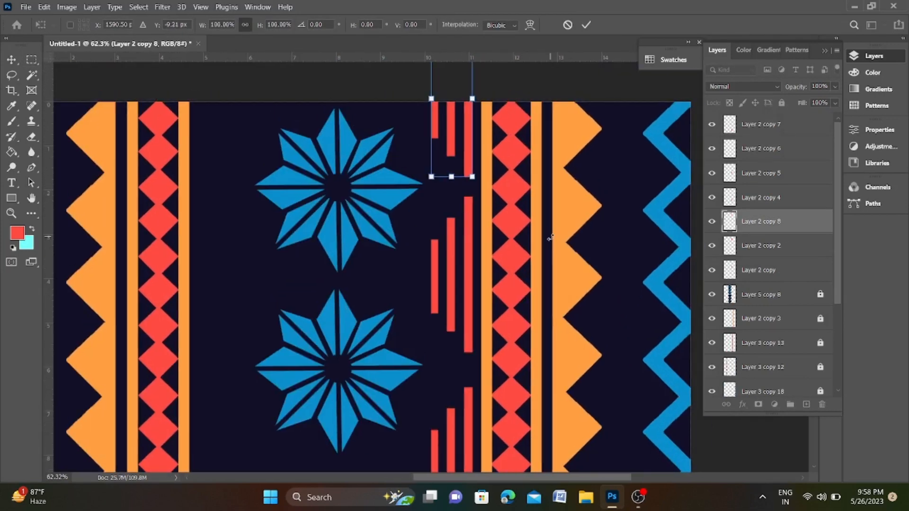
{"action": "key", "text": "Return"}
{"action": "scroll", "coordinate": [551, 238], "scroll_direction": "down", "scroll_amount": 7}
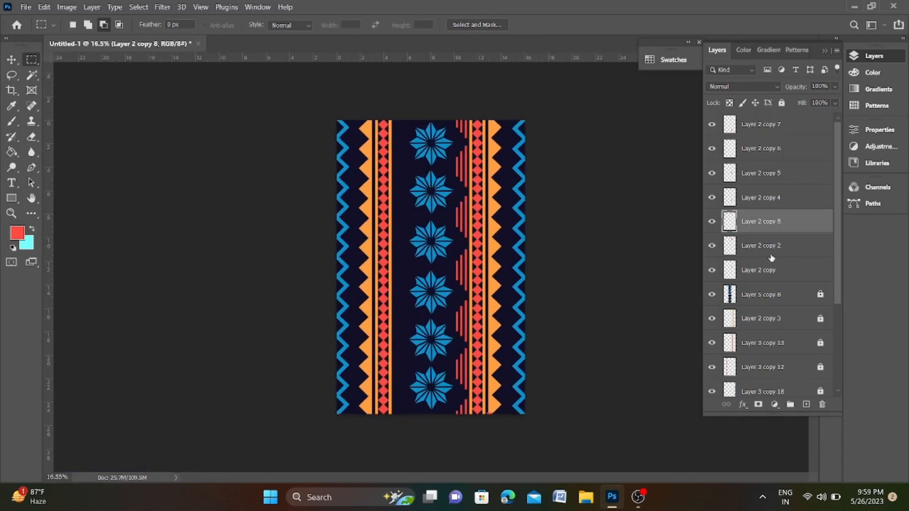
Merge all the red bar group layers into a single layer.
{"action": "left_click", "coordinate": [766, 276]}
{"action": "left_click", "coordinate": [777, 243], "text": "shift"}
{"action": "left_click", "coordinate": [778, 222], "text": "shift"}
{"action": "left_click", "coordinate": [783, 174], "text": "shift"}
{"action": "left_click", "coordinate": [785, 128], "text": "shift"}
{"action": "key", "text": "ctrl+e"}
Duplicate the merged red bar column, flip it horizontally and move it to the other side of the flowers beside the opposite stripe.
{"action": "key", "text": "ctrl+j"}
{"action": "key", "text": "ctrl+t"}
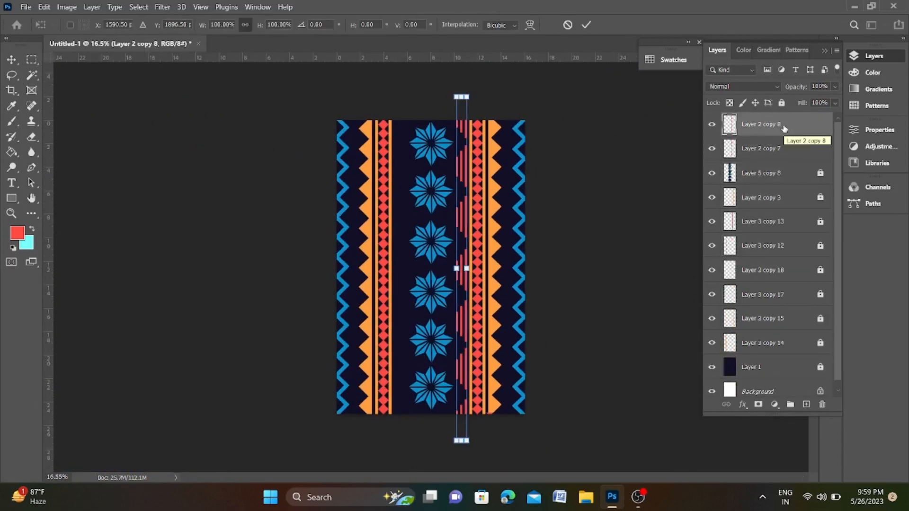
{"action": "right_click", "coordinate": [465, 213]}
{"action": "left_click", "coordinate": [493, 444]}
{"action": "key", "text": "Left"}
{"action": "key", "text": "Left"}
{"action": "key", "text": "Left"}
{"action": "key", "text": "Left"}
{"action": "key", "text": "Left"}
{"action": "key", "text": "Left"}
{"action": "key", "text": "Left"}
{"action": "key", "text": "Left"}
{"action": "key", "text": "Left"}
{"action": "key", "text": "Left"}
{"action": "key", "text": "Left"}
{"action": "key", "text": "Left"}
{"action": "key", "text": "Left"}
{"action": "key", "text": "Left"}
{"action": "key", "text": "Left"}
{"action": "key", "text": "Left"}
{"action": "key", "text": "Left"}
{"action": "key", "text": "Left"}
{"action": "key", "text": "Left"}
{"action": "key", "text": "Left"}
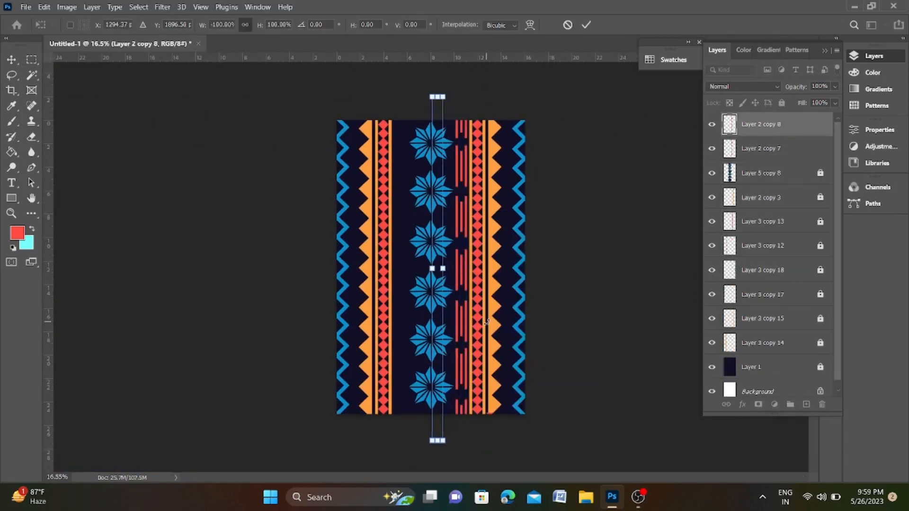
{"action": "key", "text": "Left"}
{"action": "key", "text": "Left"}
{"action": "key", "text": "Left"}
{"action": "key", "text": "Left"}
{"action": "key", "text": "Left"}
{"action": "key", "text": "Left"}
{"action": "key", "text": "Left"}
{"action": "key", "text": "Left"}
{"action": "key", "text": "Left"}
{"action": "key", "text": "Left"}
{"action": "key", "text": "Left"}
{"action": "key", "text": "Left"}
{"action": "key", "text": "Left"}
{"action": "key", "text": "Left"}
{"action": "key", "text": "Left"}
{"action": "key", "text": "Left"}
{"action": "key", "text": "Left"}
{"action": "key", "text": "Left"}
{"action": "key", "text": "Left"}
{"action": "key", "text": "Left"}
{"action": "scroll", "coordinate": [429, 158], "scroll_direction": "up", "scroll_amount": 3}
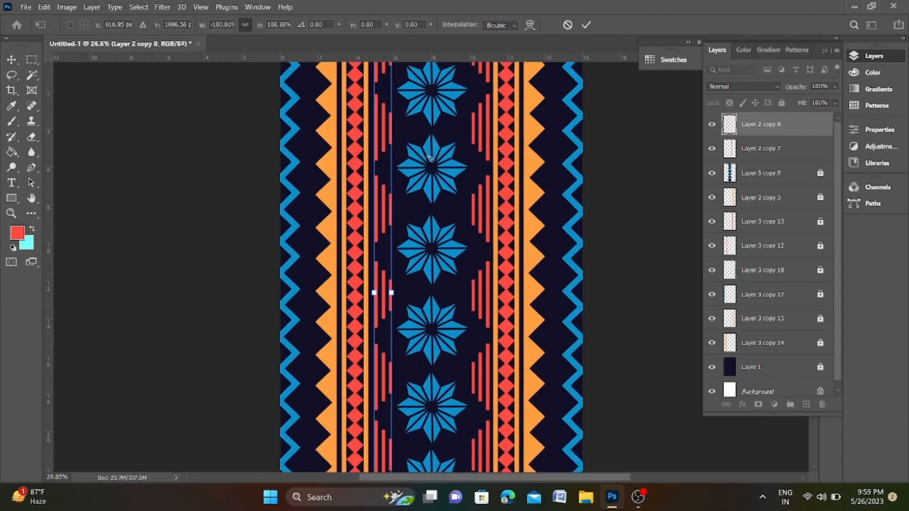
{"action": "key", "text": "Return"}
{"action": "key", "text": "m"}
{"action": "scroll", "coordinate": [430, 159], "scroll_direction": "down", "scroll_amount": 3}
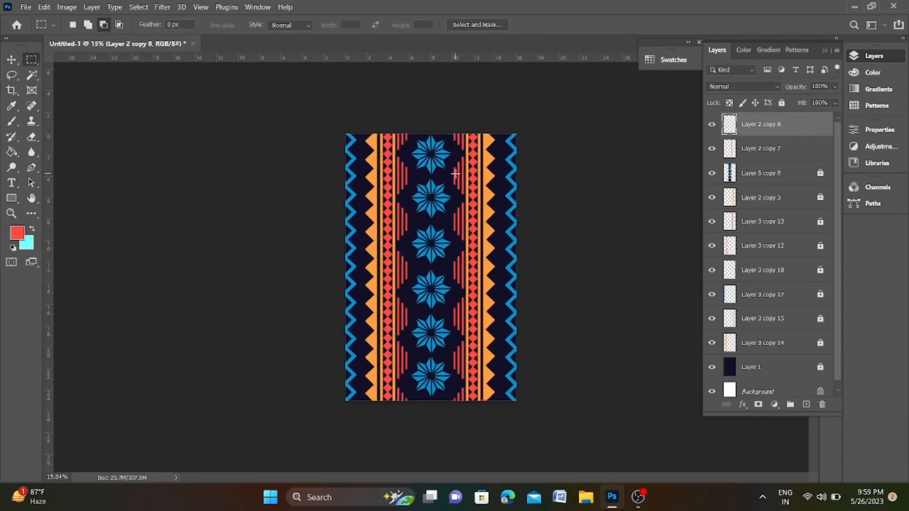
{"action": "scroll", "coordinate": [455, 174], "scroll_direction": "up", "scroll_amount": 1}
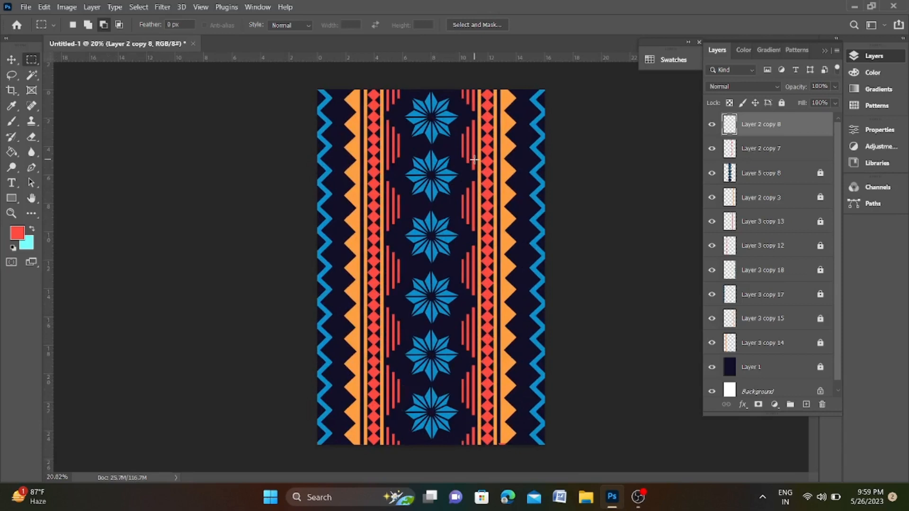
{"action": "right_click", "coordinate": [32, 59]}
{"action": "left_click", "coordinate": [66, 69]}
{"action": "scroll", "coordinate": [315, 92], "scroll_direction": "up", "scroll_amount": 4}
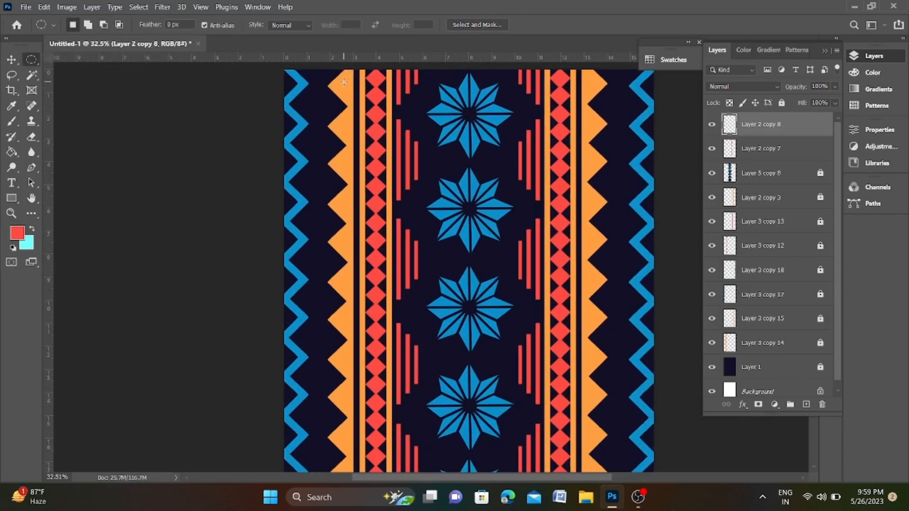
{"action": "left_click_drag", "start_coordinate": [299, 102], "coordinate": [316, 118]}
{"action": "scroll", "coordinate": [324, 129], "scroll_direction": "down", "scroll_amount": 3}
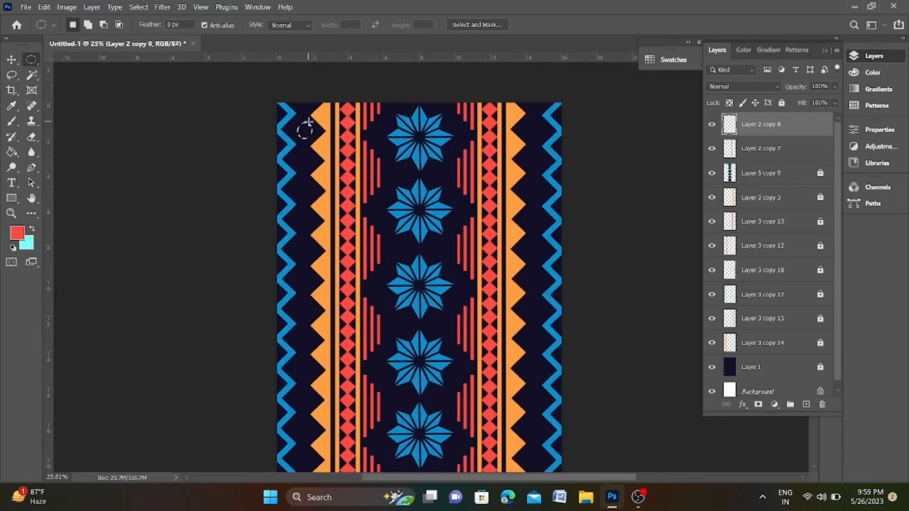
Select a thin full-height strip between the left blue and orange zigzags with the Rectangular Marquee and fill it red.
{"action": "right_click", "coordinate": [31, 59]}
{"action": "left_click", "coordinate": [67, 59]}
{"action": "scroll", "coordinate": [315, 201], "scroll_direction": "down", "scroll_amount": 3}
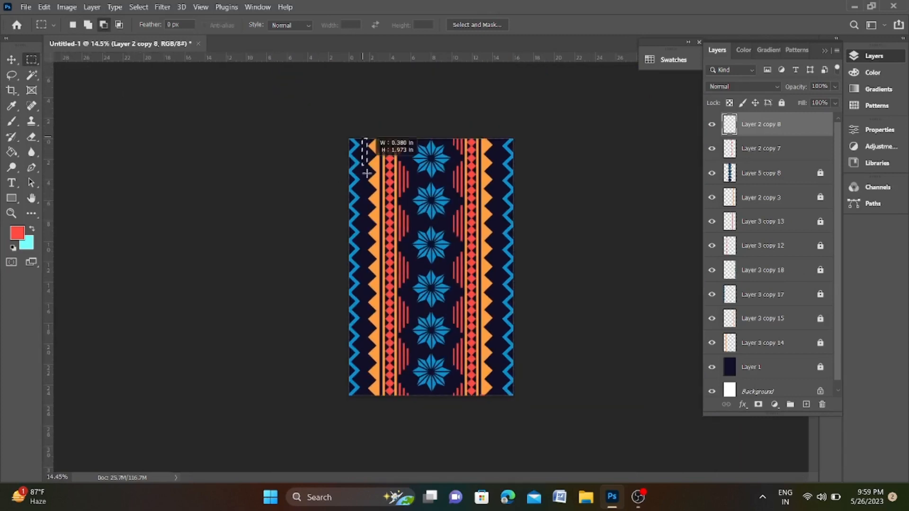
{"action": "left_click_drag", "start_coordinate": [367, 174], "coordinate": [365, 399]}
{"action": "scroll", "coordinate": [380, 308], "scroll_direction": "up", "scroll_amount": 3}
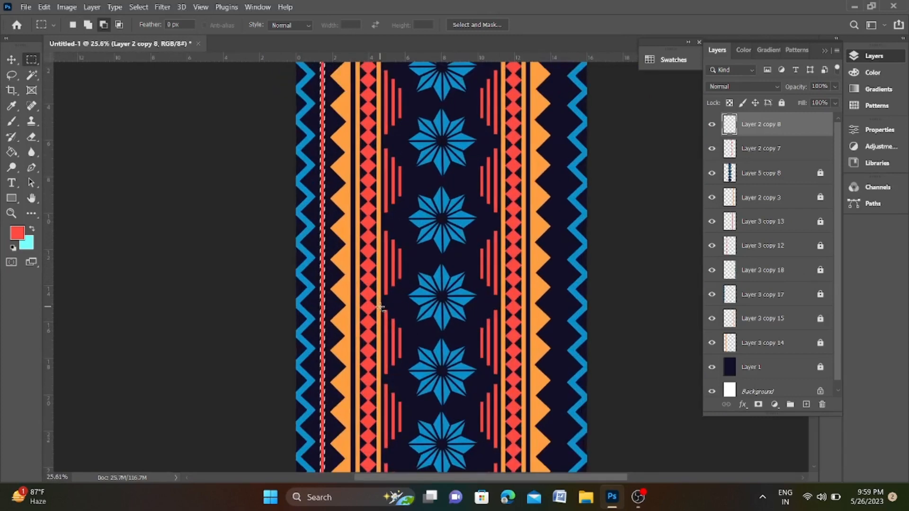
{"action": "scroll", "coordinate": [380, 307], "scroll_direction": "down", "scroll_amount": 3}
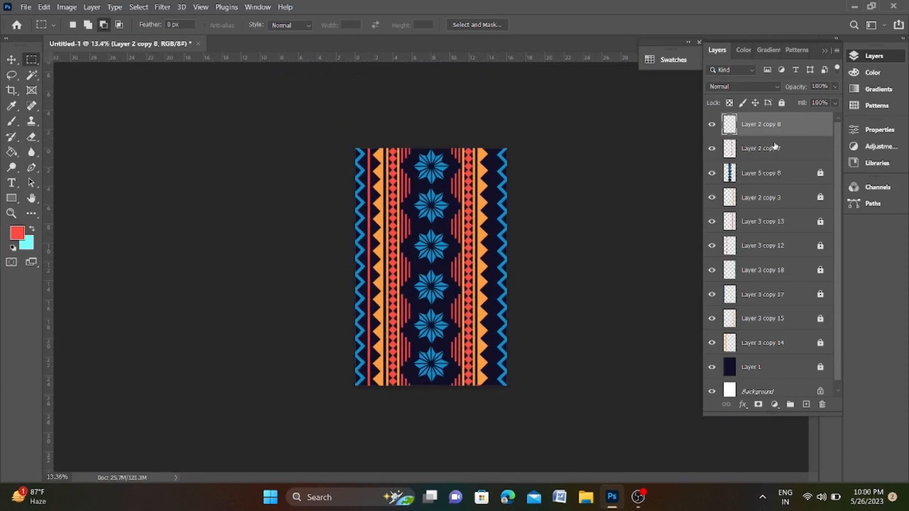
Duplicate Layer 2 copy 8 and move the copy right until its thin red stripe sits between the opposite orange and blue zigzags.
{"action": "key", "text": "ctrl+j"}
{"action": "key", "text": "ctrl+t"}
{"action": "left_click_drag", "start_coordinate": [376, 223], "coordinate": [496, 219]}
{"action": "key", "text": "Return"}
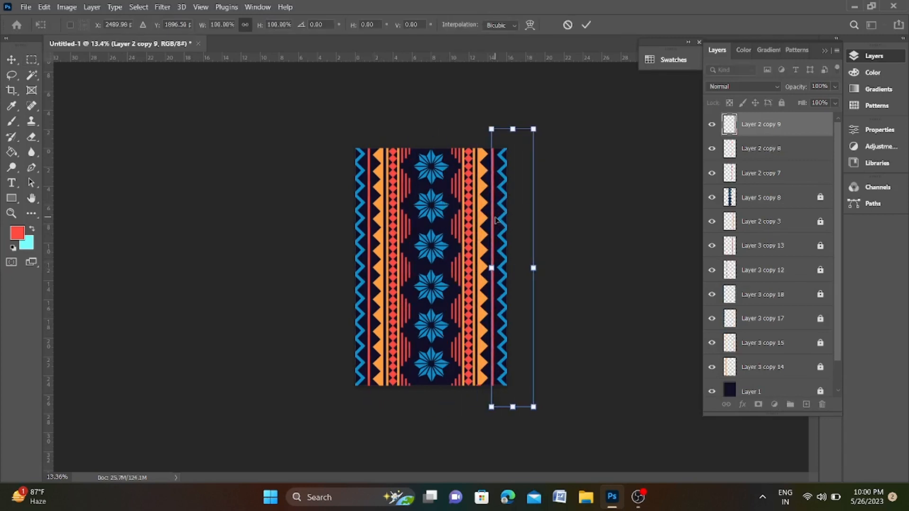
{"action": "scroll", "coordinate": [609, 229], "scroll_direction": "down", "scroll_amount": 1}
{"action": "scroll", "coordinate": [545, 230], "scroll_direction": "up", "scroll_amount": 4}
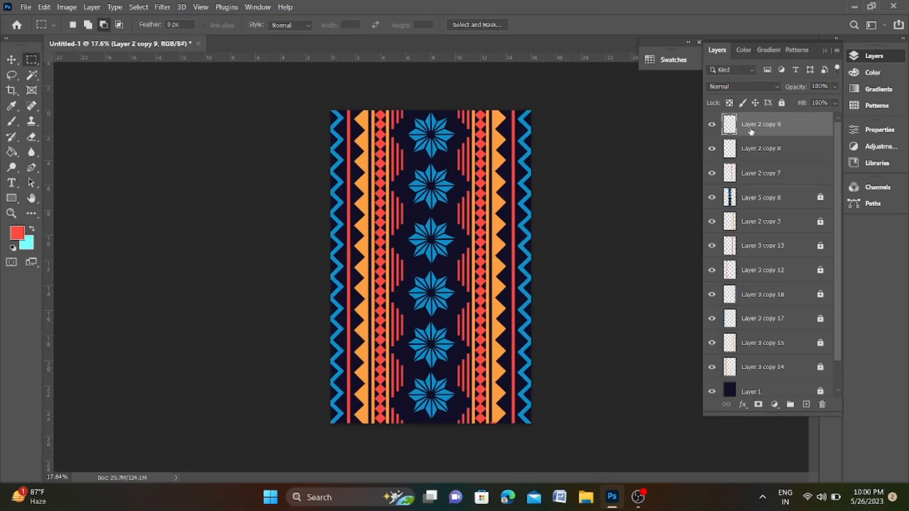
Deselect the layers and examine the whole pattern up close and at full view.
{"action": "key", "text": "v"}
{"action": "left_click", "coordinate": [558, 185]}
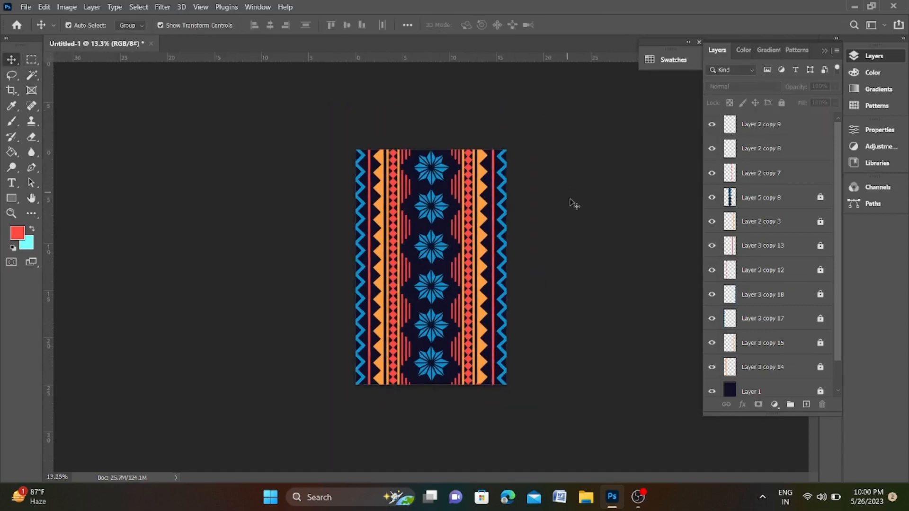
{"action": "scroll", "coordinate": [433, 258], "scroll_direction": "up", "scroll_amount": 15}
{"action": "scroll", "coordinate": [434, 258], "scroll_direction": "down", "scroll_amount": 10}
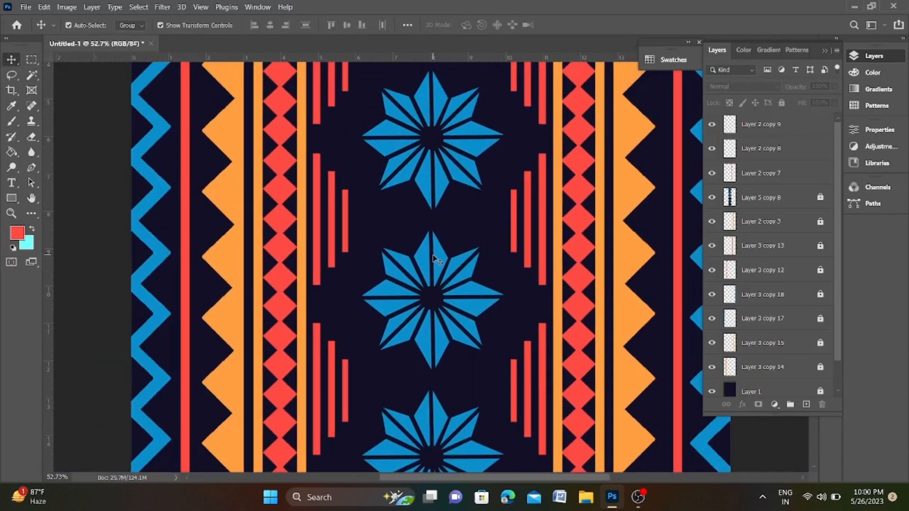
{"action": "scroll", "coordinate": [433, 258], "scroll_direction": "down", "scroll_amount": 2}
{"action": "scroll", "coordinate": [433, 256], "scroll_direction": "down", "scroll_amount": 7}
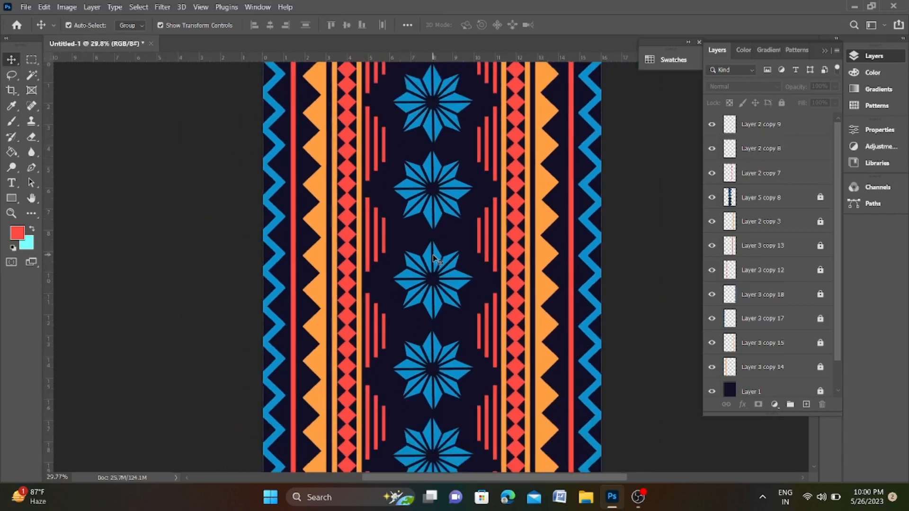
{"action": "scroll", "coordinate": [434, 257], "scroll_direction": "down", "scroll_amount": 2}
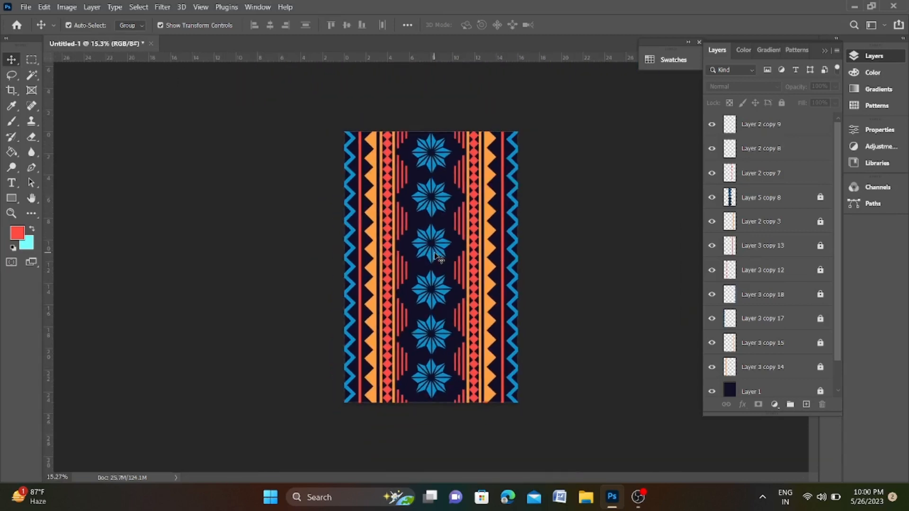